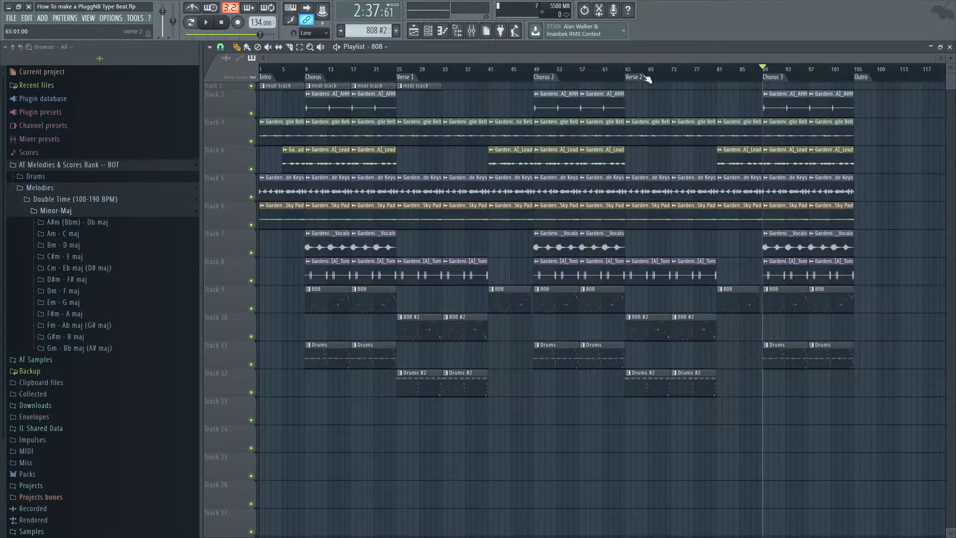
Copy the Fragile Bell, Lead, Solitude Keys, Starless Sky Pad and Vocals clips from Chorus 3 into the Outro at bar 105
{"action": "left_click_drag", "start_coordinate": [653, 57], "coordinate": [694, 58]}
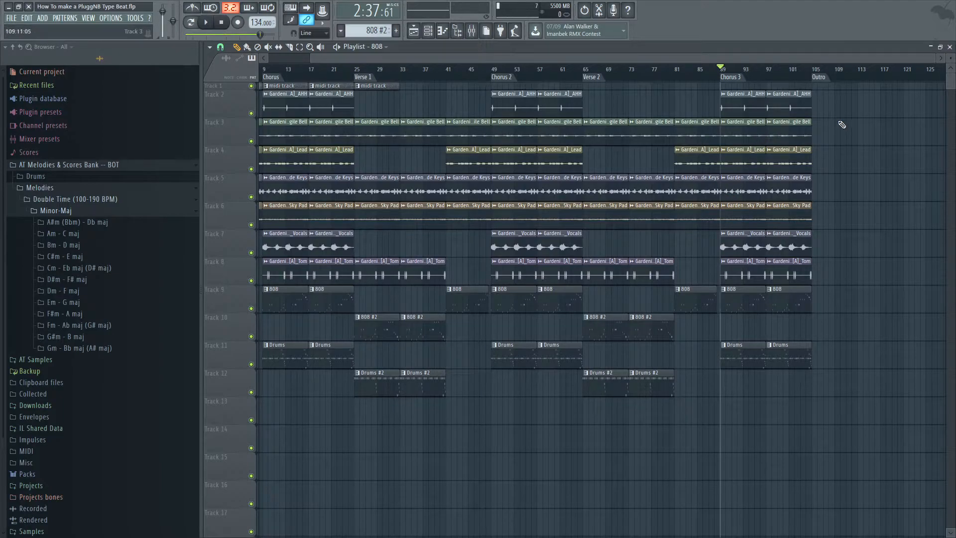
{"action": "left_click_drag", "start_coordinate": [734, 128], "coordinate": [738, 206]}
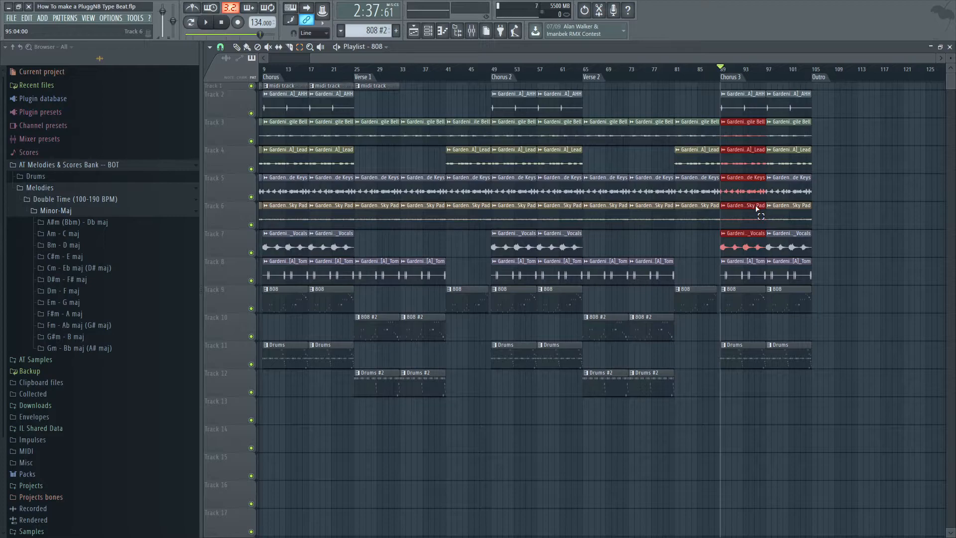
{"action": "left_click_drag", "start_coordinate": [750, 216], "coordinate": [886, 234]}
Listen to the end of Chorus 3 just before the Outro, with the copied clips deselected
{"action": "left_click", "coordinate": [801, 70]}
{"action": "left_click", "coordinate": [843, 319], "text": "ctrl"}
{"action": "key", "text": "space"}
{"action": "scroll", "coordinate": [823, 319], "scroll_direction": "up", "scroll_amount": 4}
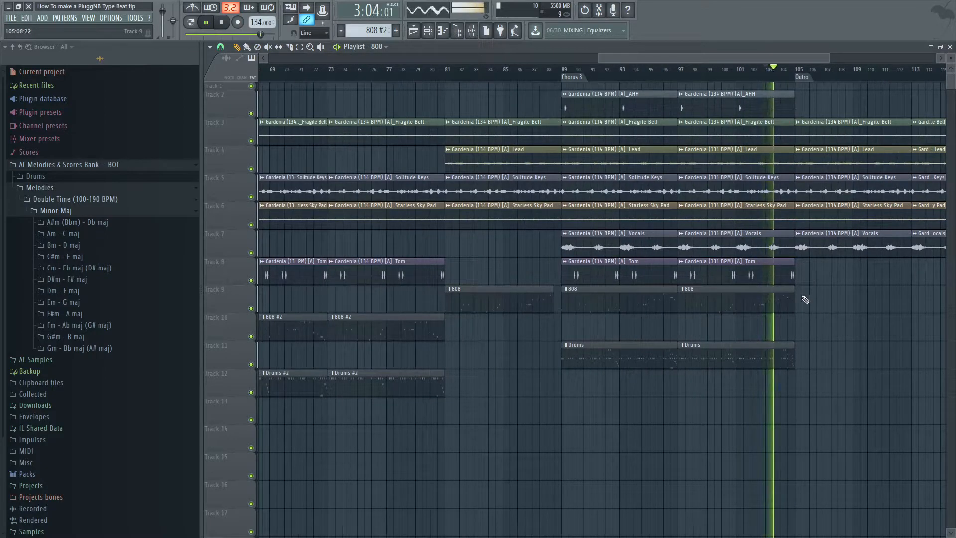
{"action": "key", "text": "space"}
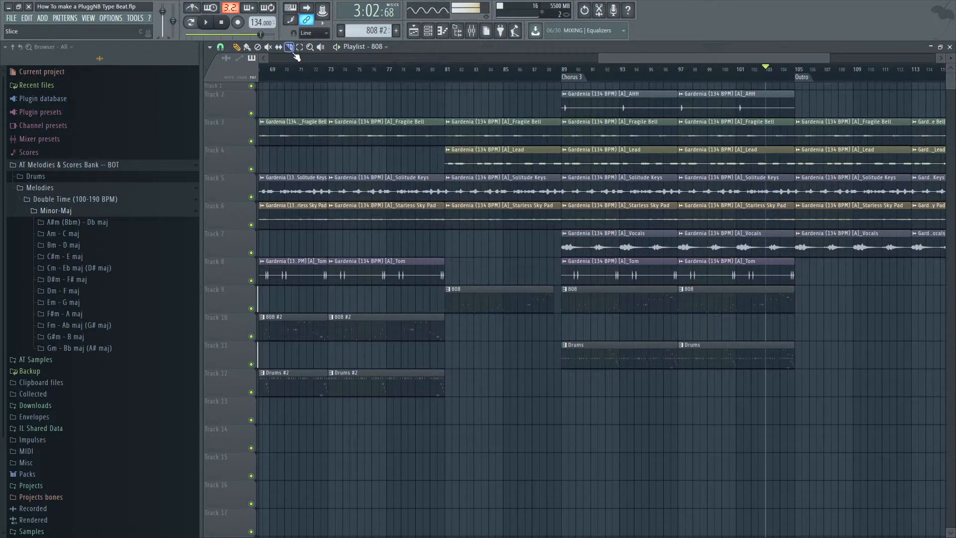
Slice the clips on all tracks into short pieces around bar 104, leaving a gap just before the Outro
{"action": "scroll", "coordinate": [780, 374], "scroll_direction": "up", "scroll_amount": 3}
{"action": "mouse_move", "coordinate": [771, 78]}
{"action": "left_mouse_down"}
{"action": "mouse_move", "coordinate": [787, 78]}
{"action": "mouse_move", "coordinate": [767, 96]}
{"action": "left_mouse_up"}
{"action": "scroll", "coordinate": [817, 342], "scroll_direction": "up", "scroll_amount": 3}
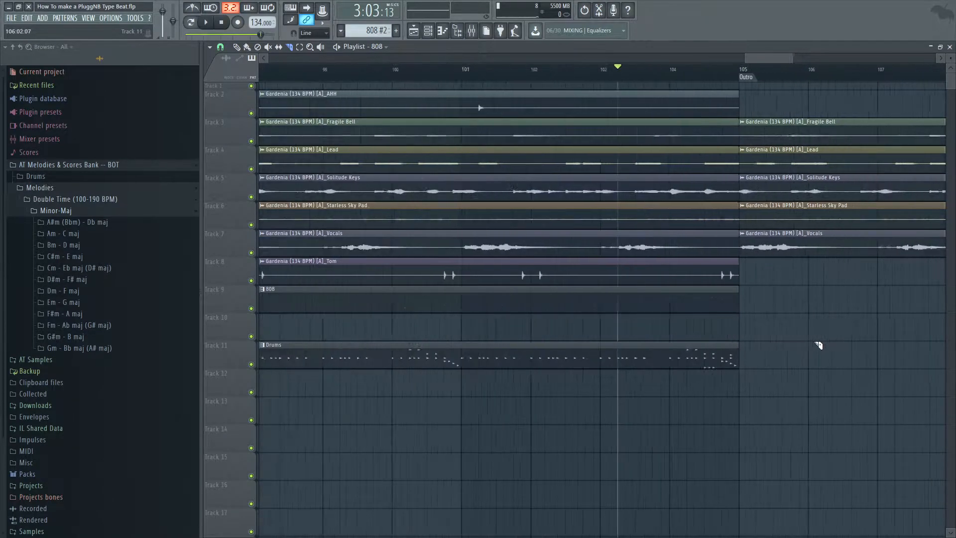
{"action": "left_click_drag", "start_coordinate": [612, 71], "coordinate": [620, 73]}
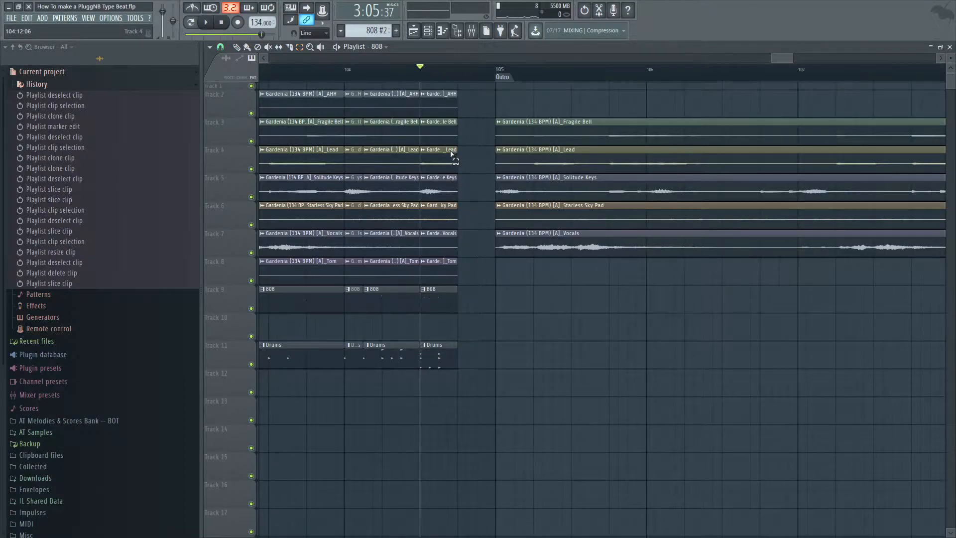
Shorten the last slices on all tracks in bar 104 to half length, duplicate them twice and play the transition
{"action": "left_click_drag", "start_coordinate": [448, 108], "coordinate": [435, 349]}
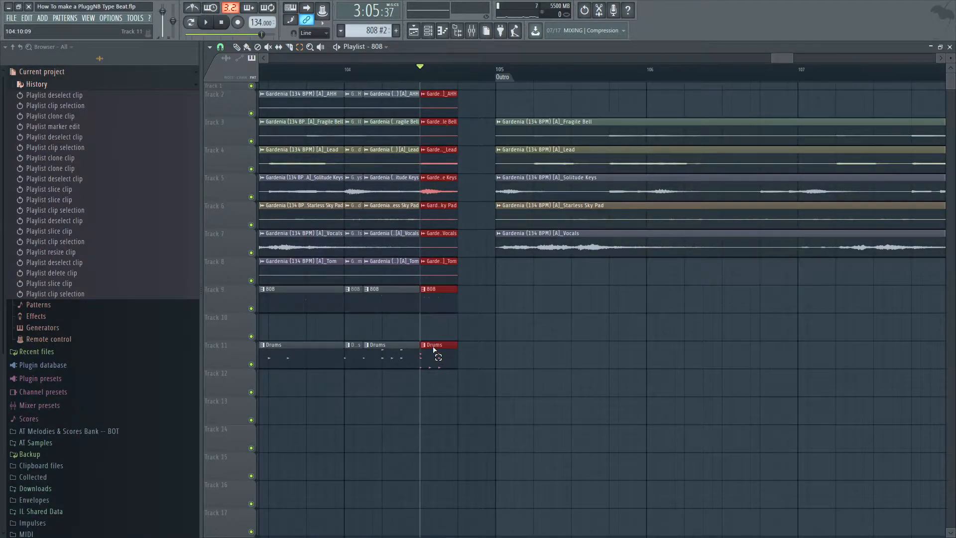
{"action": "left_click_drag", "start_coordinate": [457, 224], "coordinate": [436, 226]}
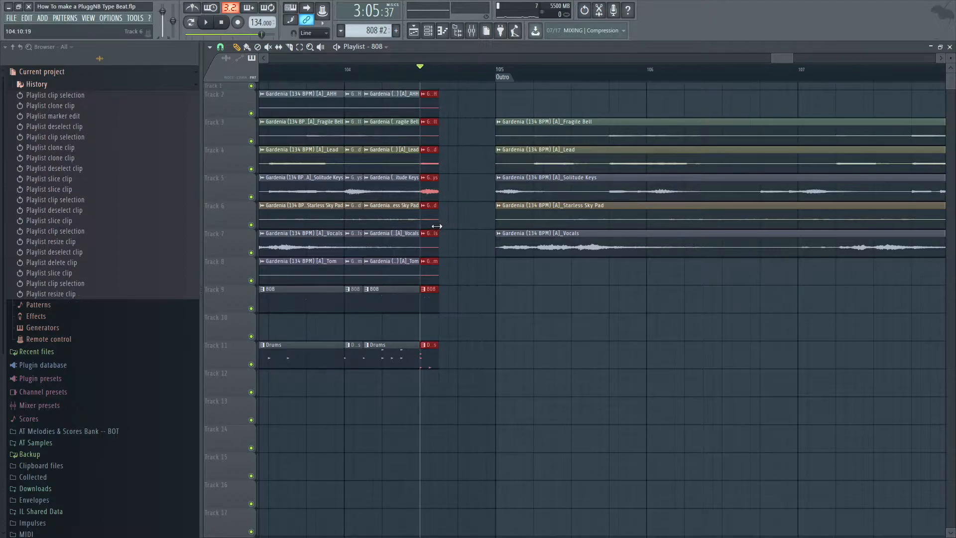
{"action": "key", "text": "ctrl+b"}
{"action": "key", "text": "ctrl+b"}
{"action": "key", "text": "space"}
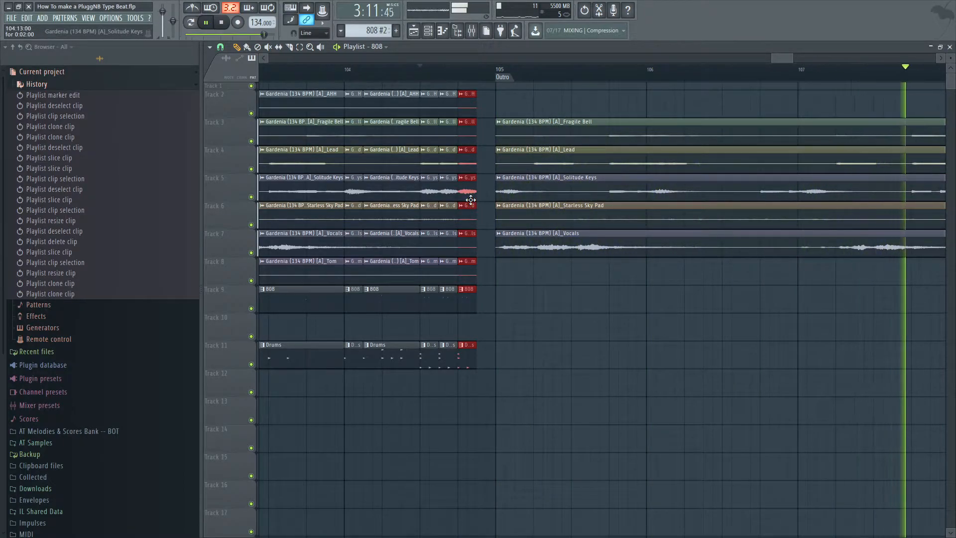
Undo the last duplication and move the remaining copy of the slices to 104:13:00, leaving a gap before it
{"action": "key", "text": "ctrl+z"}
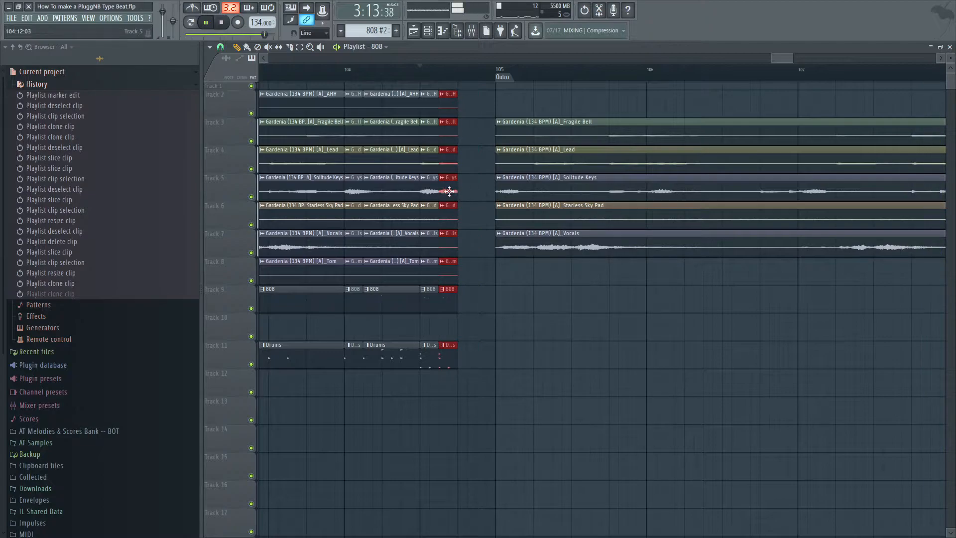
{"action": "left_click_drag", "start_coordinate": [450, 191], "coordinate": [464, 190]}
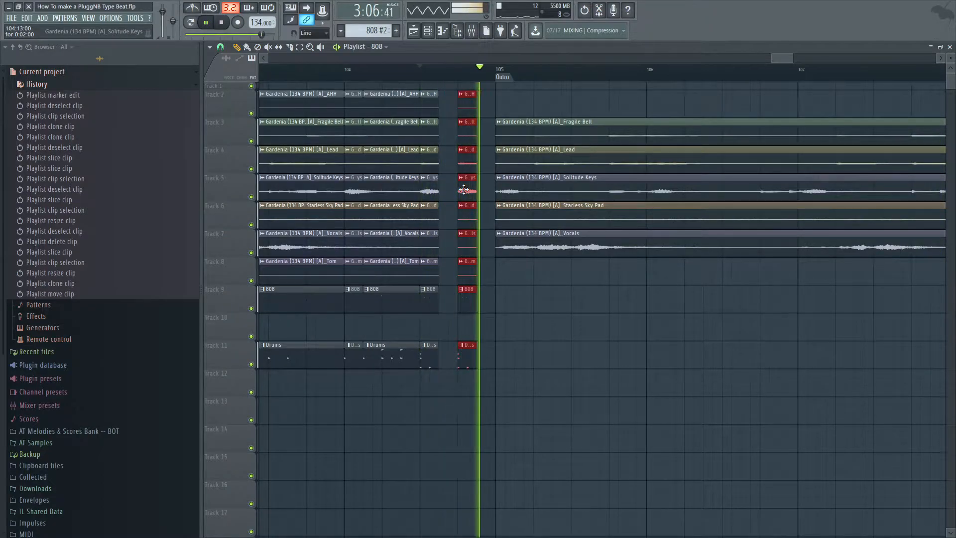
{"action": "scroll", "coordinate": [516, 354], "scroll_direction": "down", "scroll_amount": 3}
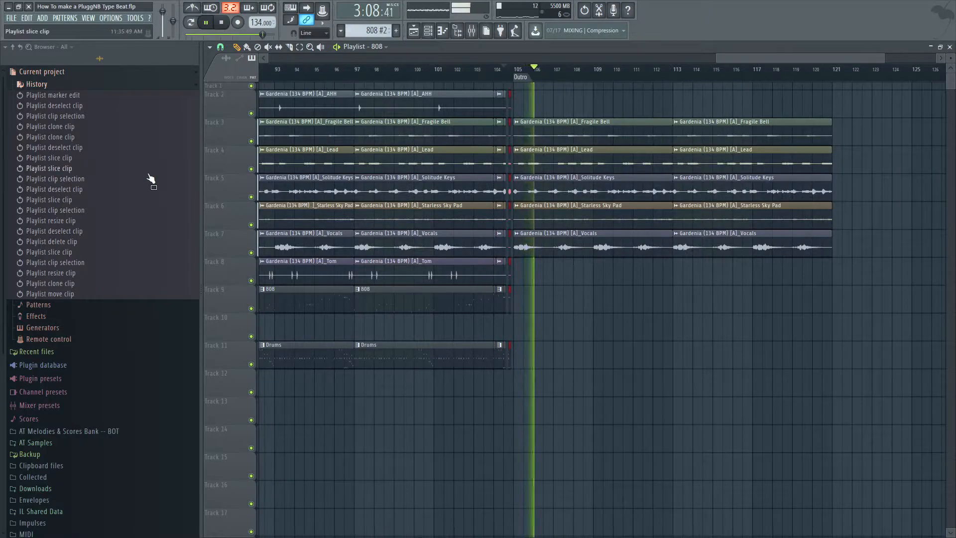
Load kHs Pitch Shifter into the first effect slot of the Master mixer track
{"action": "scroll", "coordinate": [377, 132], "scroll_direction": "down", "scroll_amount": 3}
{"action": "left_click", "coordinate": [661, 75]}
{"action": "key", "text": "F9"}
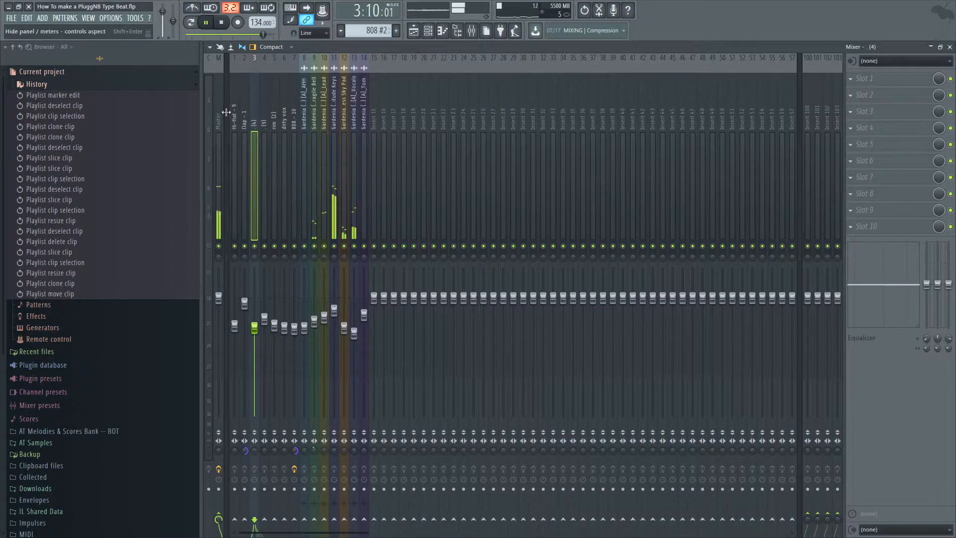
{"action": "left_click", "coordinate": [223, 115]}
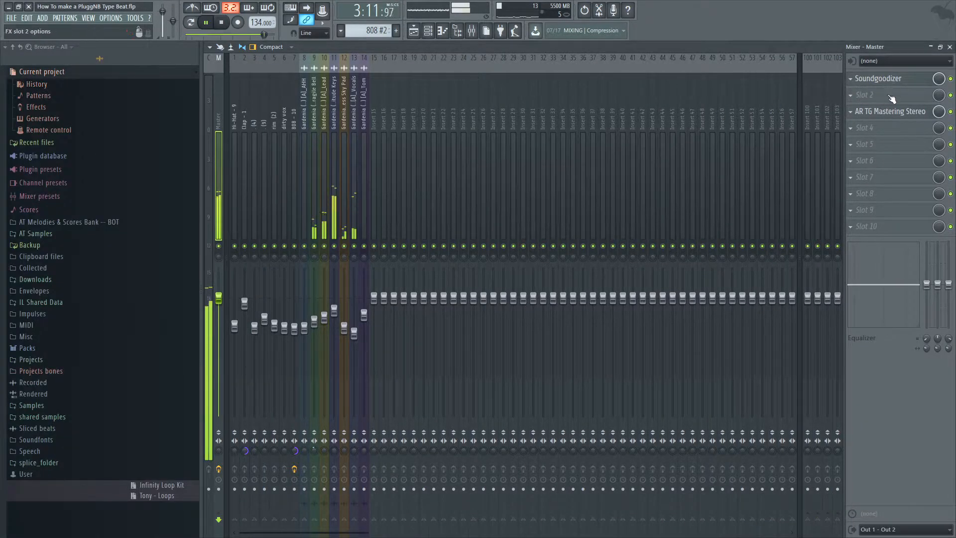
{"action": "left_click", "coordinate": [850, 78]}
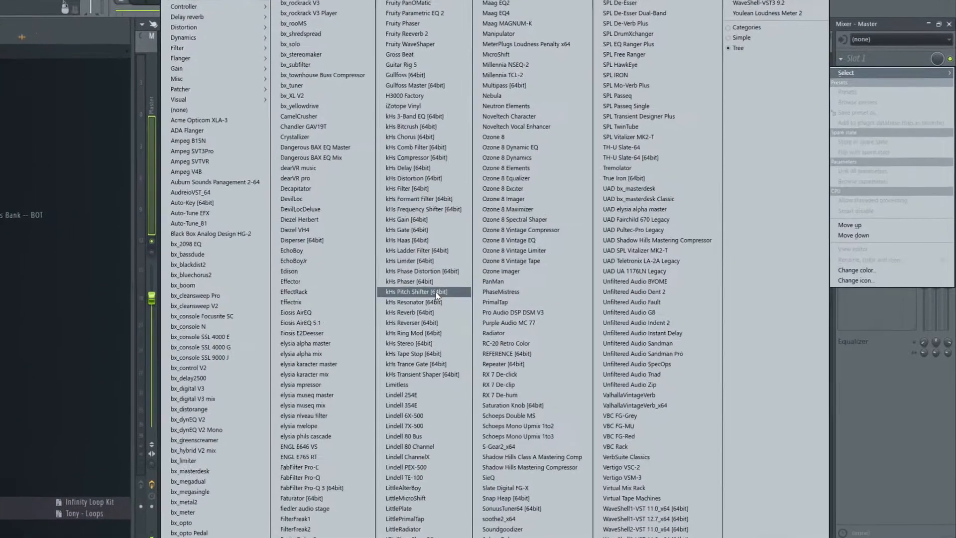
{"action": "left_click", "coordinate": [441, 293]}
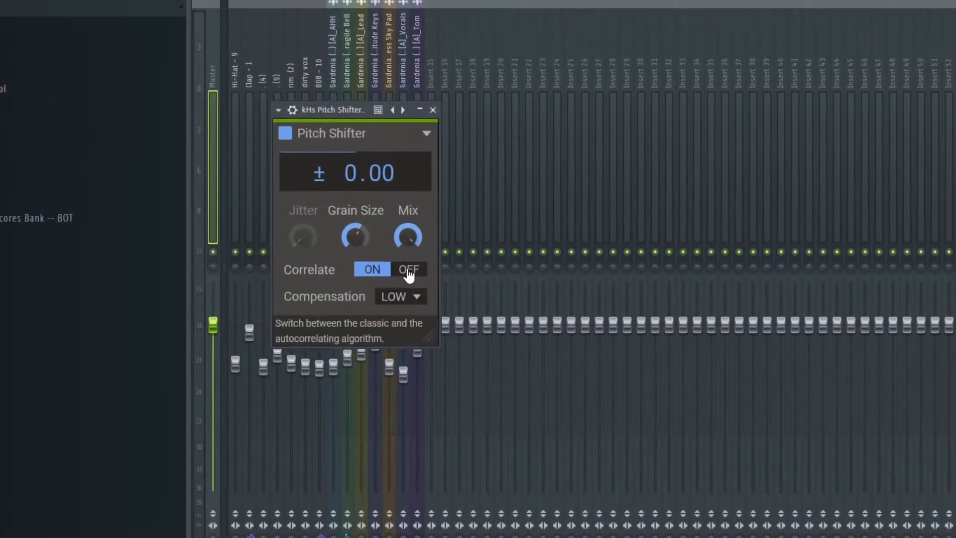
Configure Pitch Shifter with Correlate off, Compensation HIGH and a pitch of -3.00 semitones
{"action": "left_click", "coordinate": [271, 253]}
{"action": "left_click", "coordinate": [408, 297]}
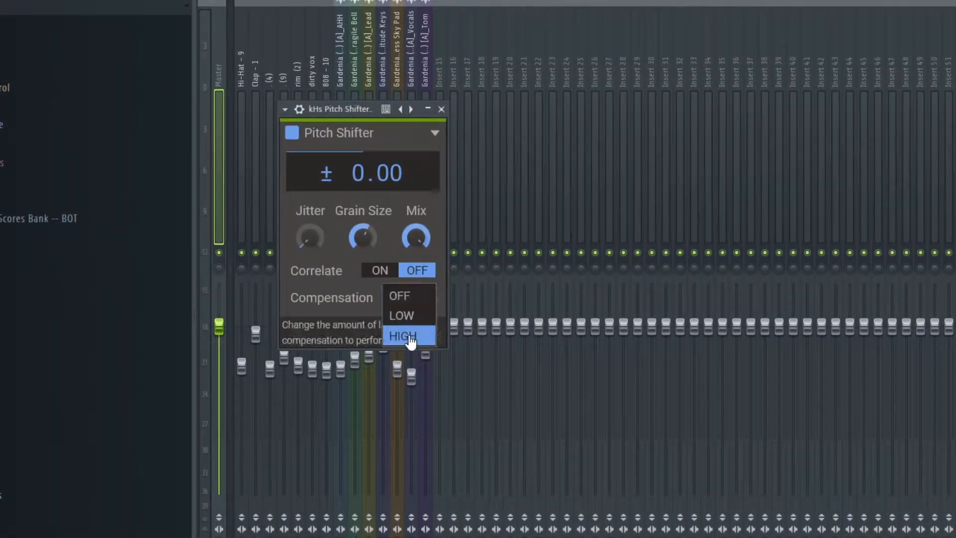
{"action": "left_click", "coordinate": [409, 336]}
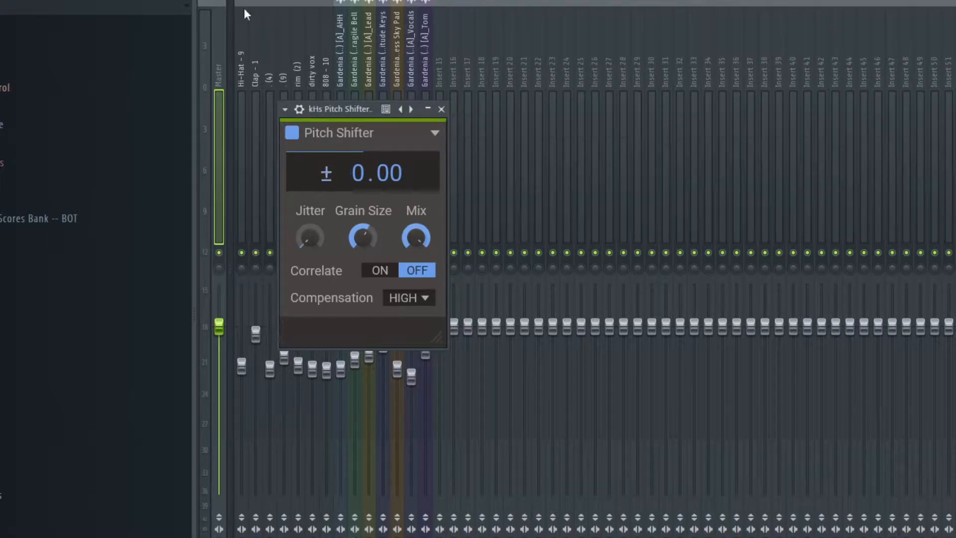
{"action": "left_click_drag", "start_coordinate": [358, 173], "coordinate": [358, 185]}
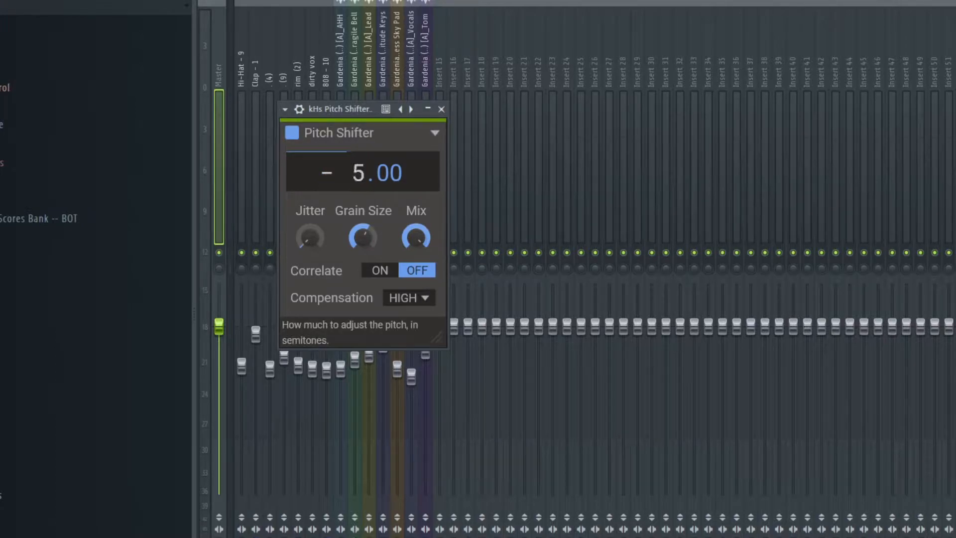
{"action": "left_click_drag", "start_coordinate": [358, 173], "coordinate": [358, 169]}
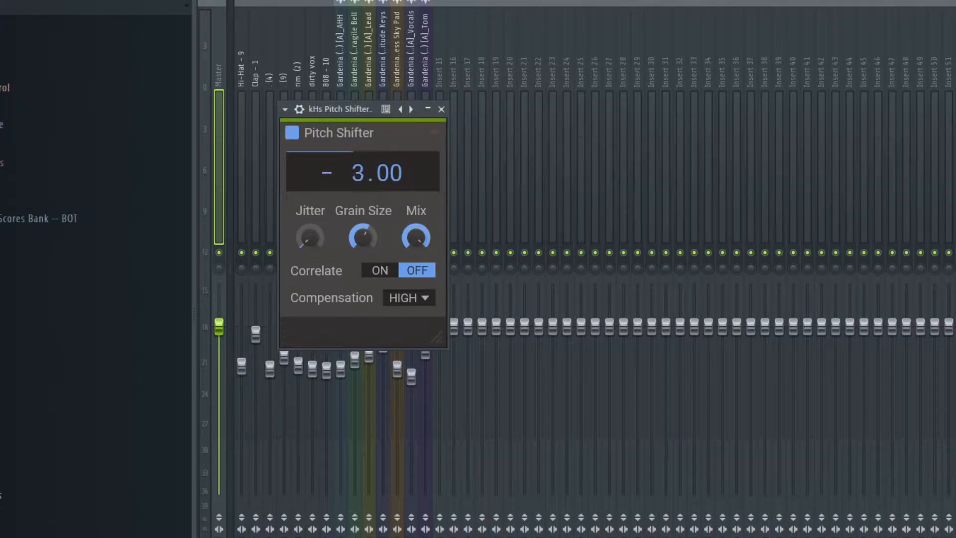
Return to the playlist, select the Outro from bar 105 to 121 and play it
{"action": "left_click", "coordinate": [930, 47]}
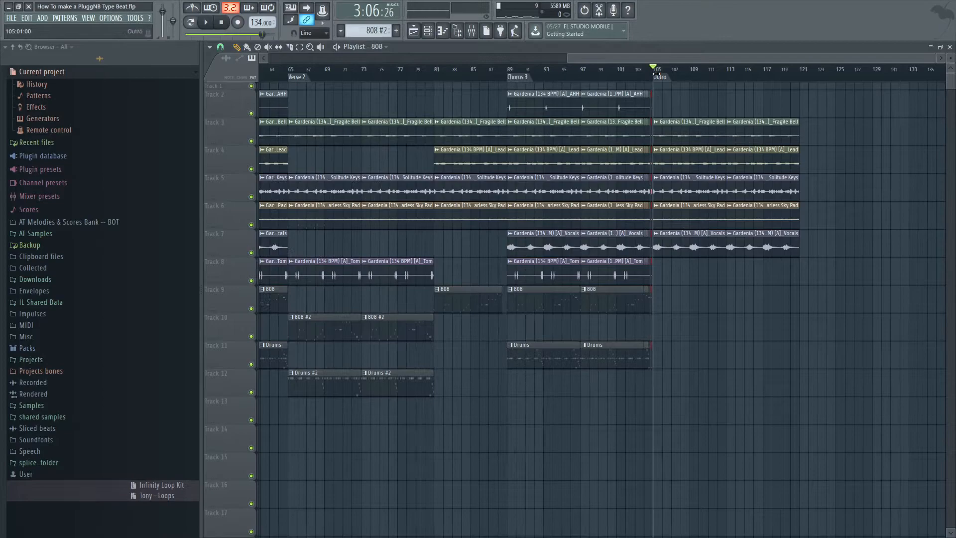
{"action": "left_click", "coordinate": [664, 78]}
{"action": "key", "text": "space"}
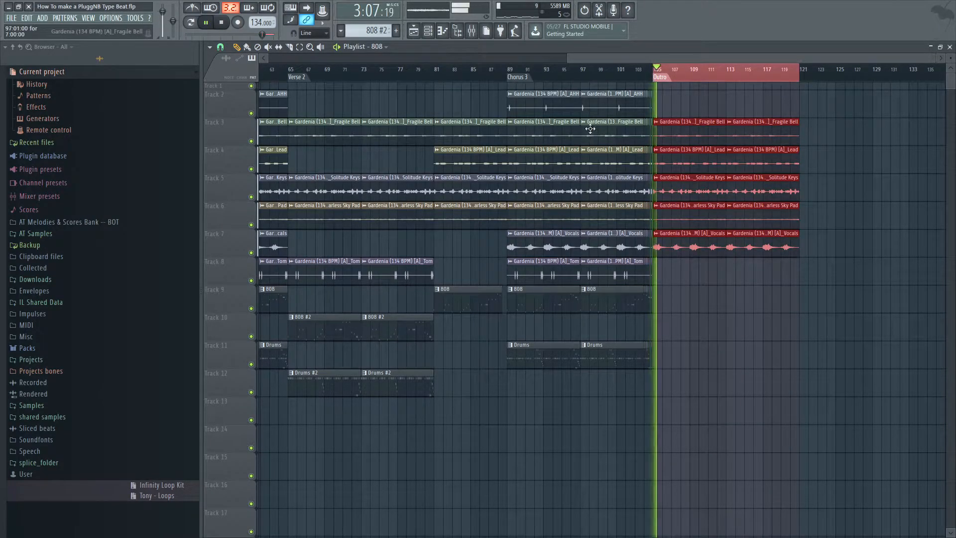
Adjust the Master's Pitch Shifter to Correlate on, Compensation off, a smaller Grain Size and a pitch of -6.00 semitones
{"action": "left_click", "coordinate": [472, 37]}
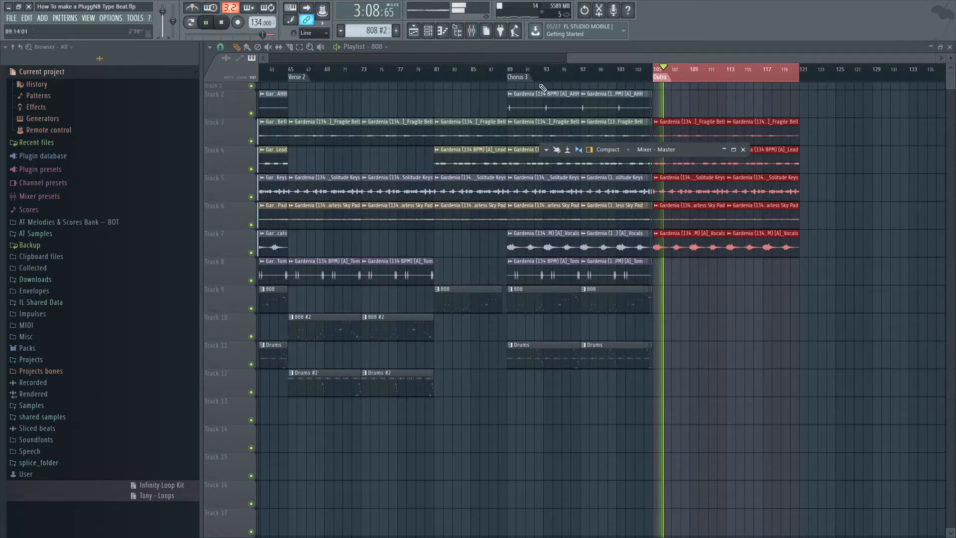
{"action": "left_click", "coordinate": [734, 149]}
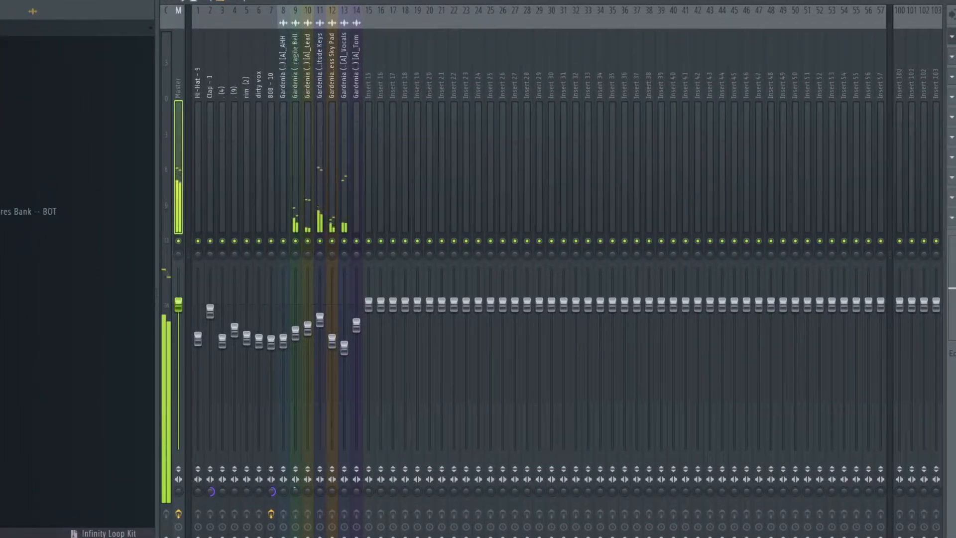
{"action": "left_click", "coordinate": [952, 37]}
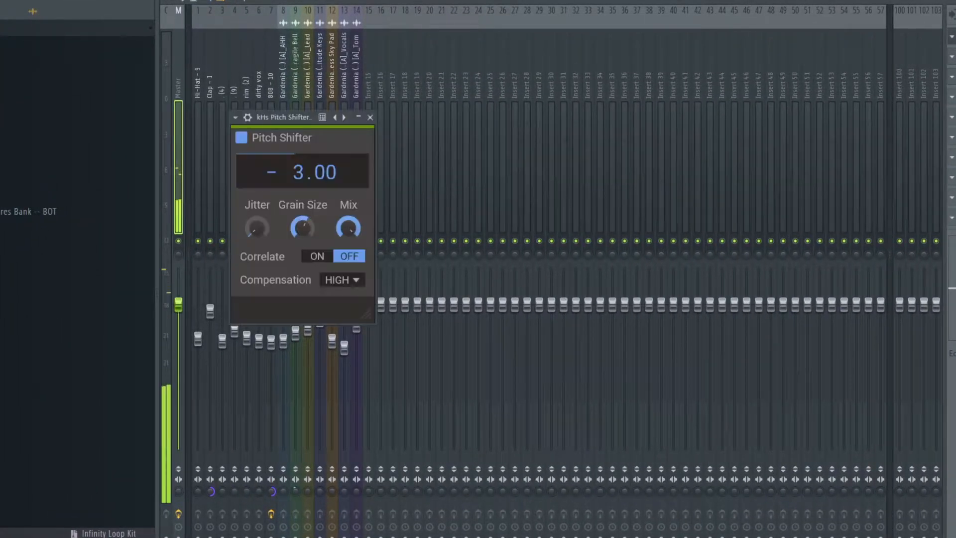
{"action": "mouse_move", "coordinate": [314, 209]}
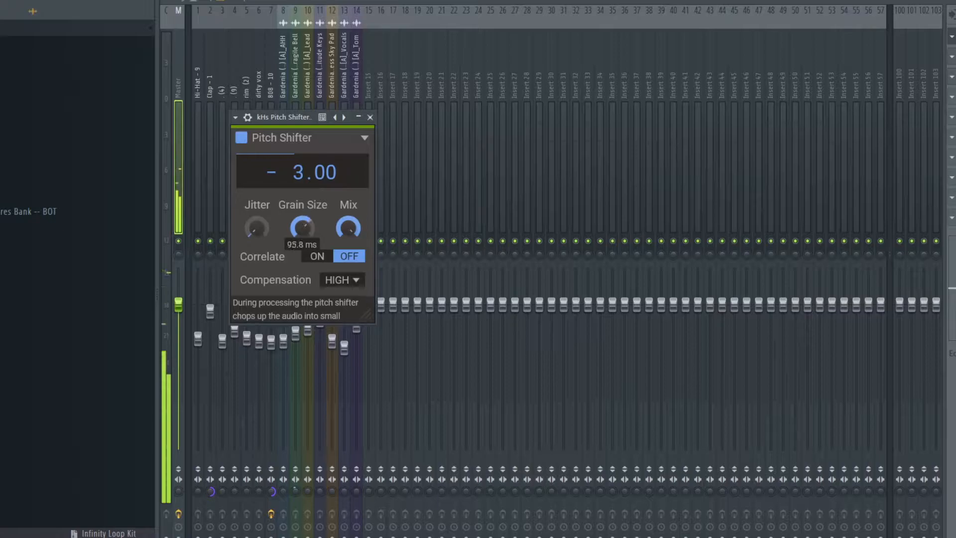
{"action": "left_click", "coordinate": [317, 257]}
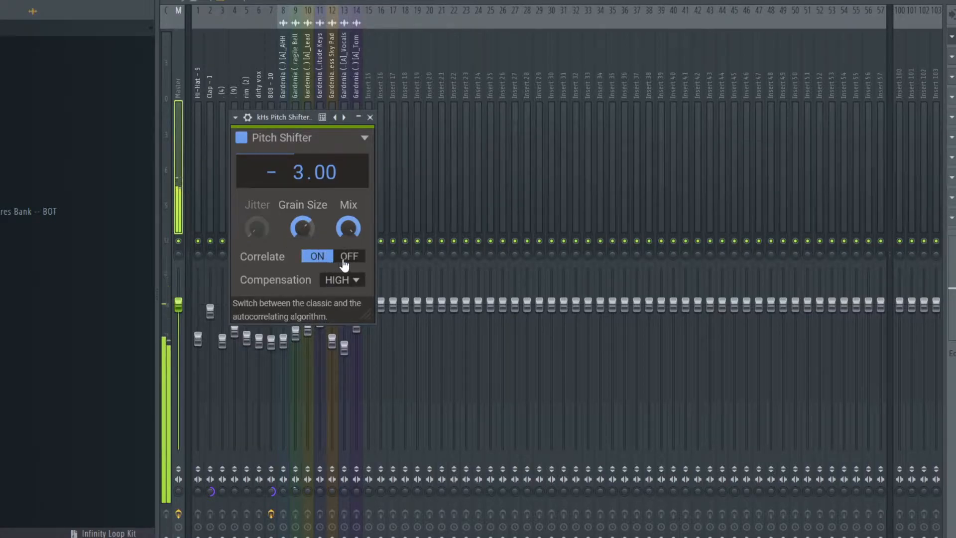
{"action": "left_click", "coordinate": [359, 259]}
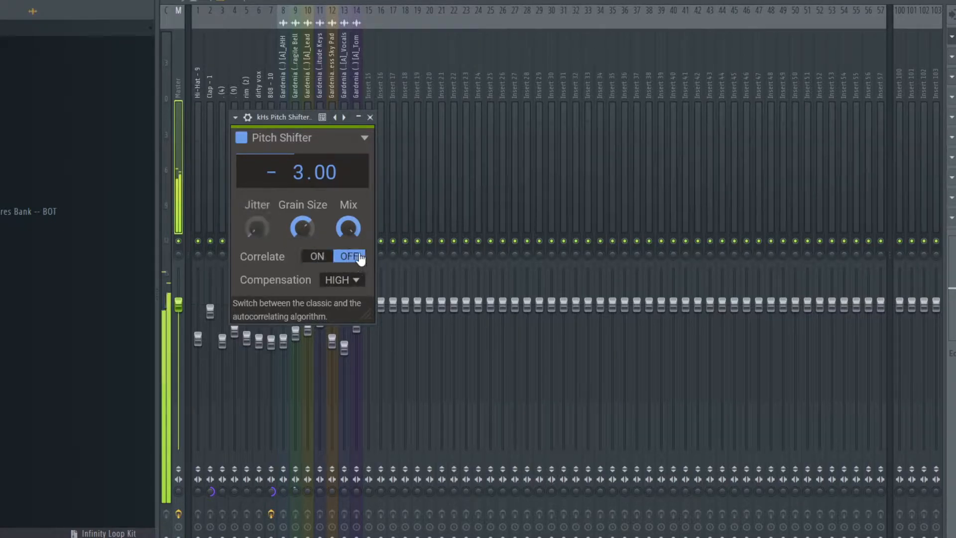
{"action": "left_click", "coordinate": [315, 256]}
{"action": "left_click", "coordinate": [339, 280]}
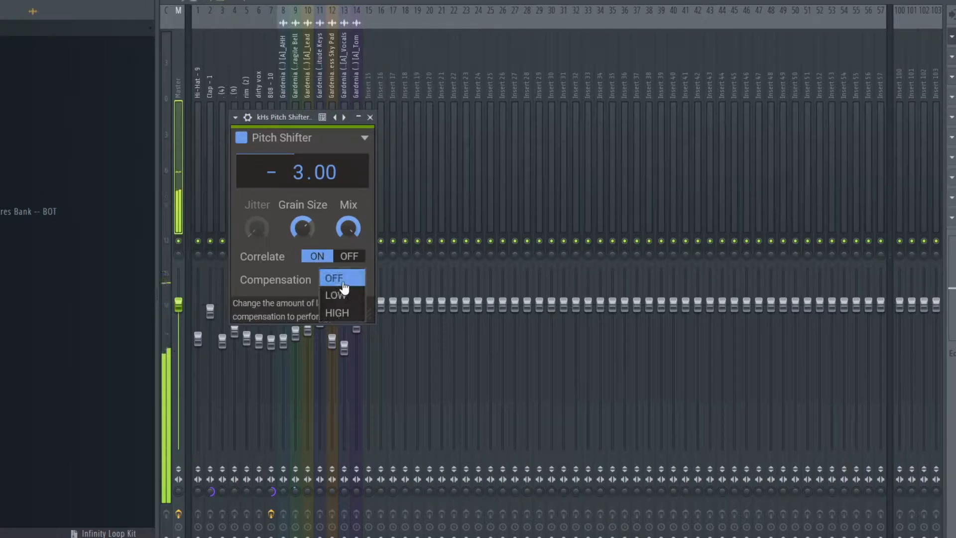
{"action": "left_click", "coordinate": [340, 274]}
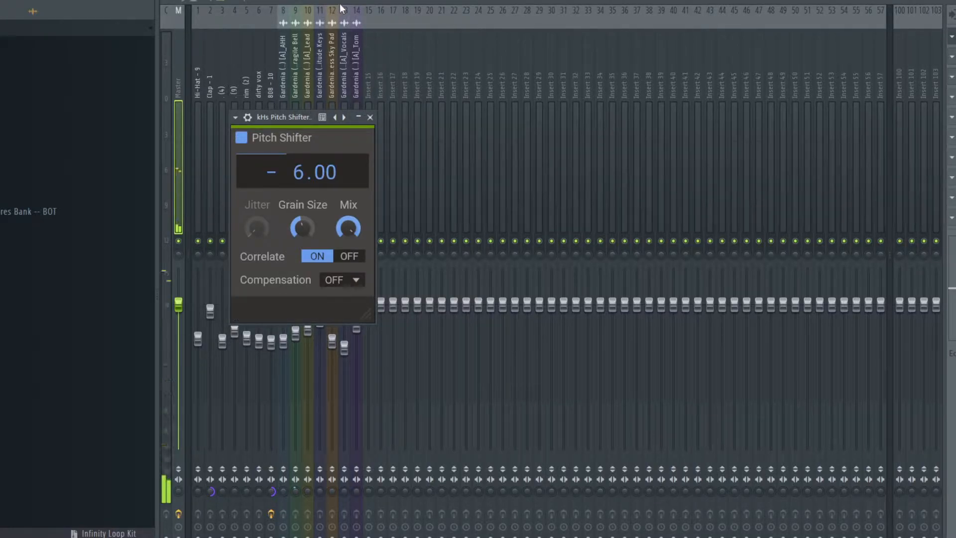
{"action": "key", "text": "Escape"}
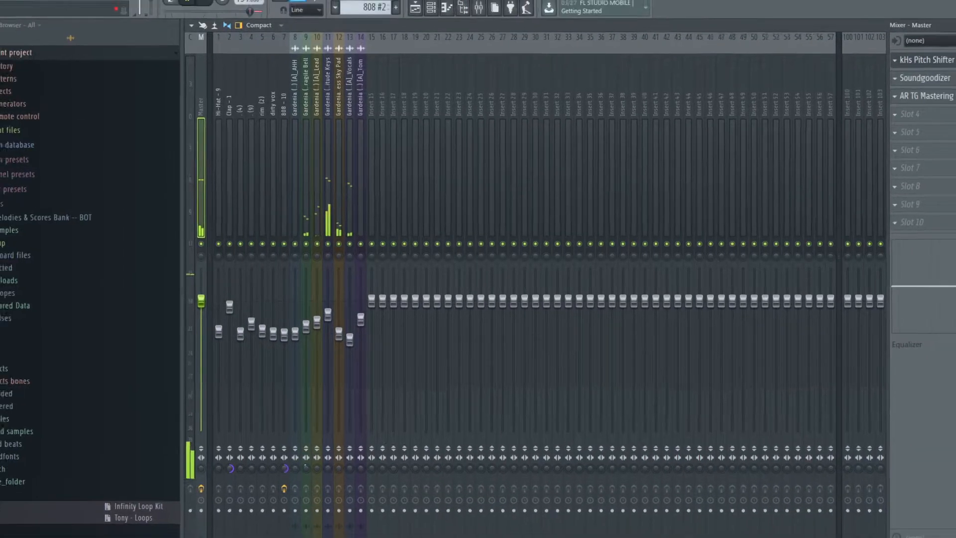
Create an automation clip for the Pitch Shifter's mix level on Track 12, shaped high across the Outro with drops at both ends
{"action": "right_click", "coordinate": [938, 76]}
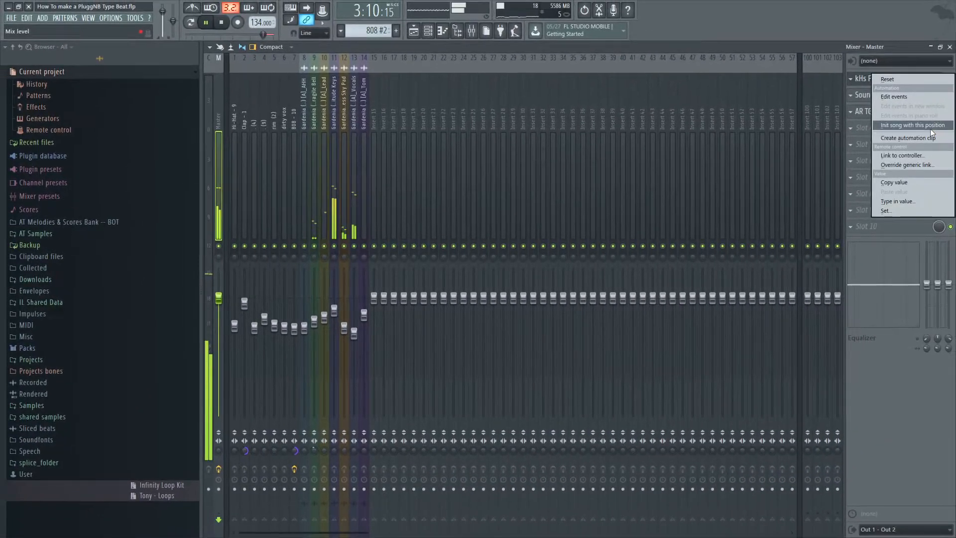
{"action": "left_click", "coordinate": [907, 138]}
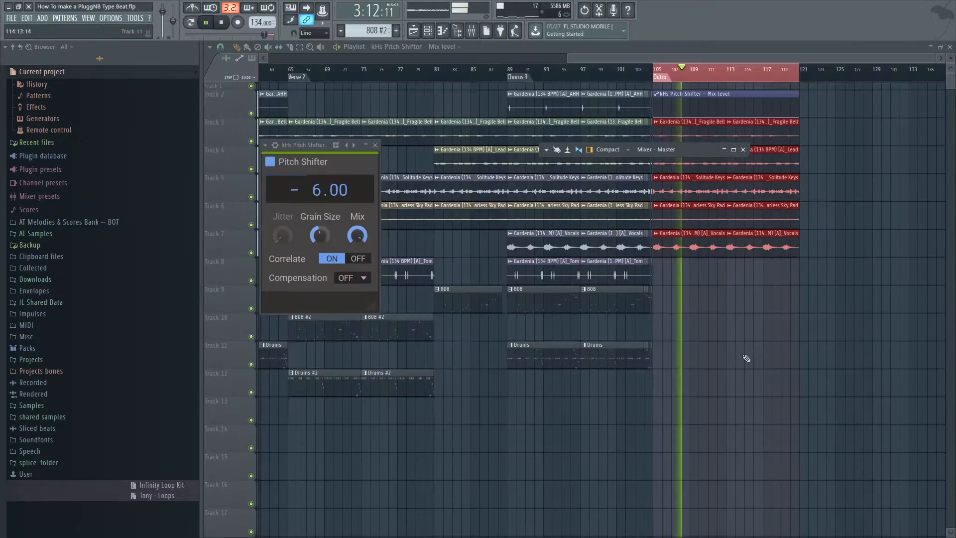
{"action": "left_click_drag", "start_coordinate": [684, 92], "coordinate": [683, 371]}
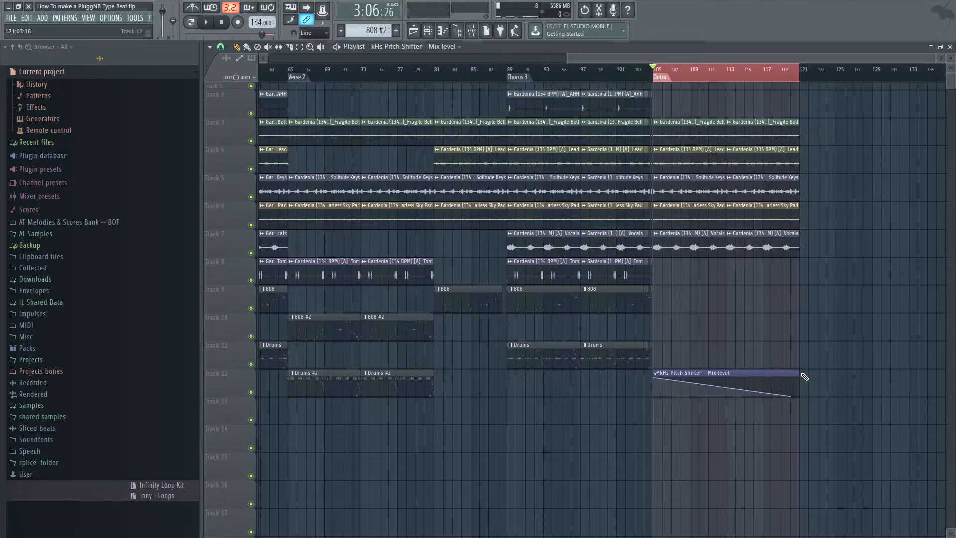
{"action": "left_click_drag", "start_coordinate": [793, 396], "coordinate": [806, 371]}
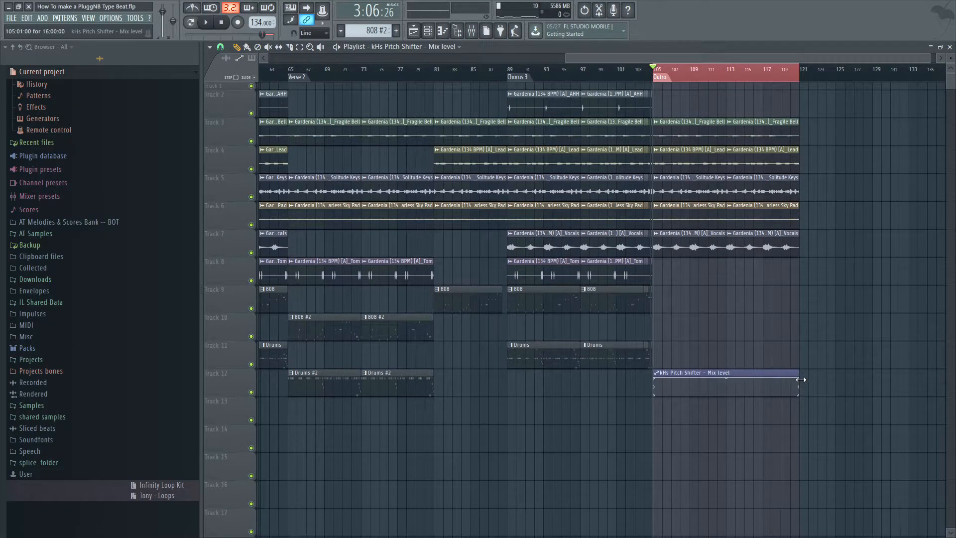
Move the Pitch Shifter mix level automation clip down to Track 13, keeping it aligned with the Outro
{"action": "left_click", "coordinate": [654, 73]}
{"action": "left_click", "coordinate": [645, 72]}
{"action": "left_click", "coordinate": [712, 400]}
{"action": "right_click", "coordinate": [725, 401]}
{"action": "left_click_drag", "start_coordinate": [712, 388], "coordinate": [711, 415]}
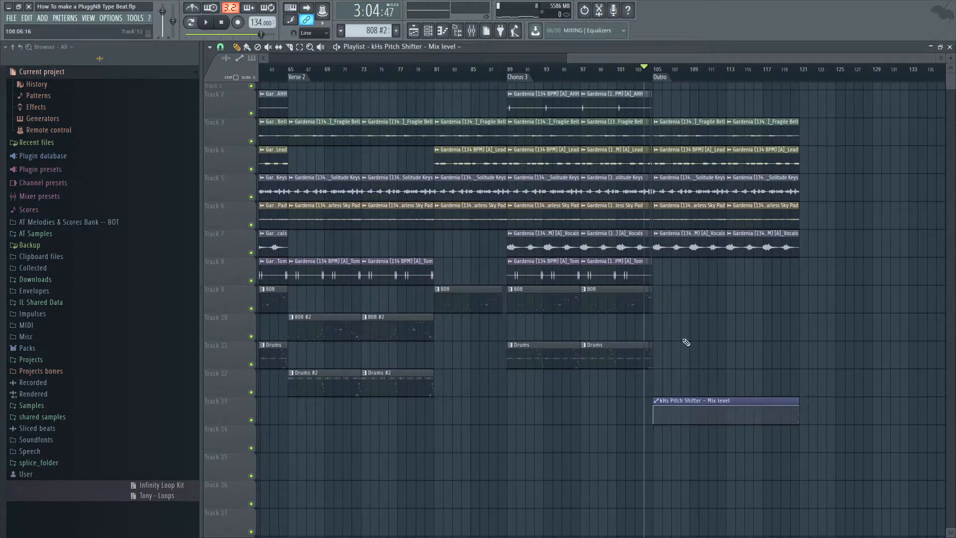
Play the transition into the Outro and examine the Master's effect chain in the mixer
{"action": "left_click", "coordinate": [608, 70]}
{"action": "key", "text": "space"}
{"action": "scroll", "coordinate": [709, 294], "scroll_direction": "down", "scroll_amount": 4}
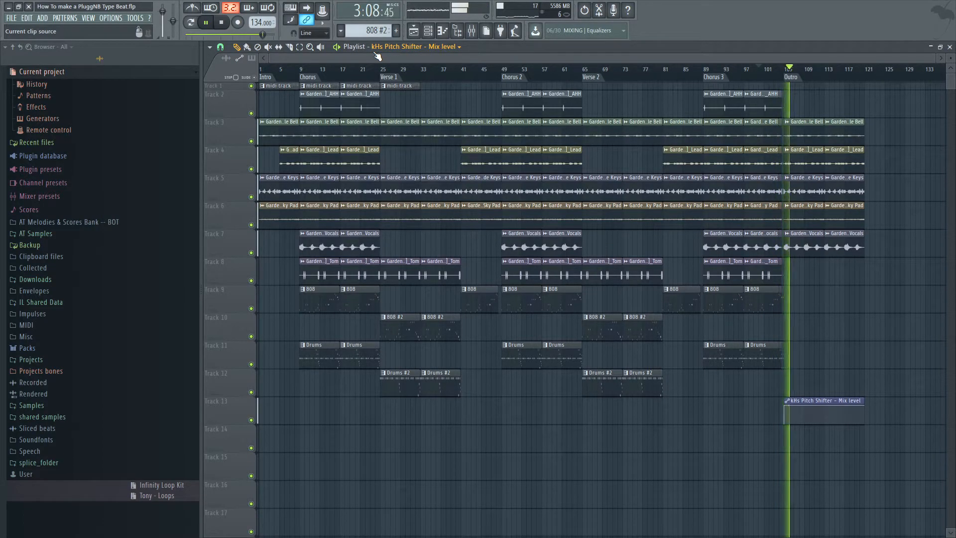
{"action": "left_click", "coordinate": [471, 31]}
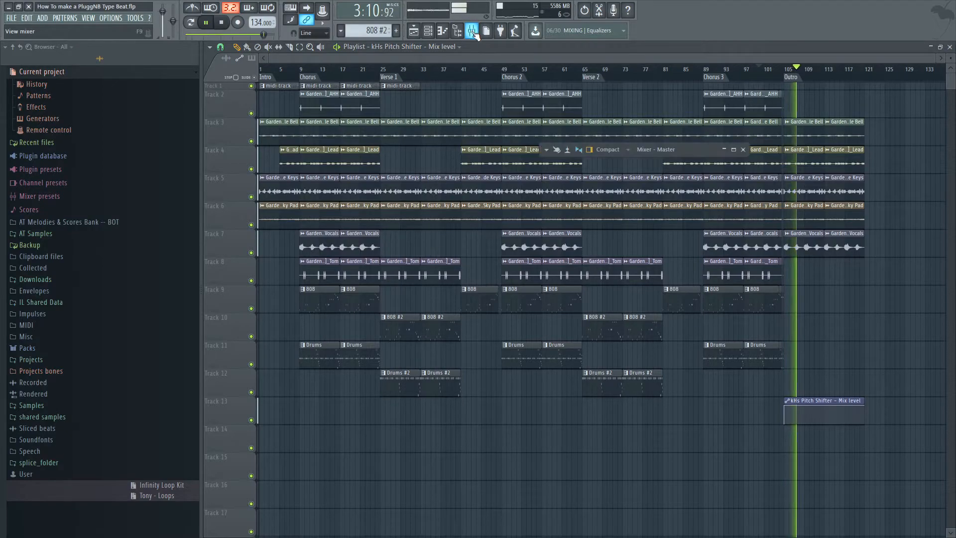
{"action": "left_click", "coordinate": [733, 149]}
{"action": "scroll", "coordinate": [916, 111], "scroll_direction": "down", "scroll_amount": 1}
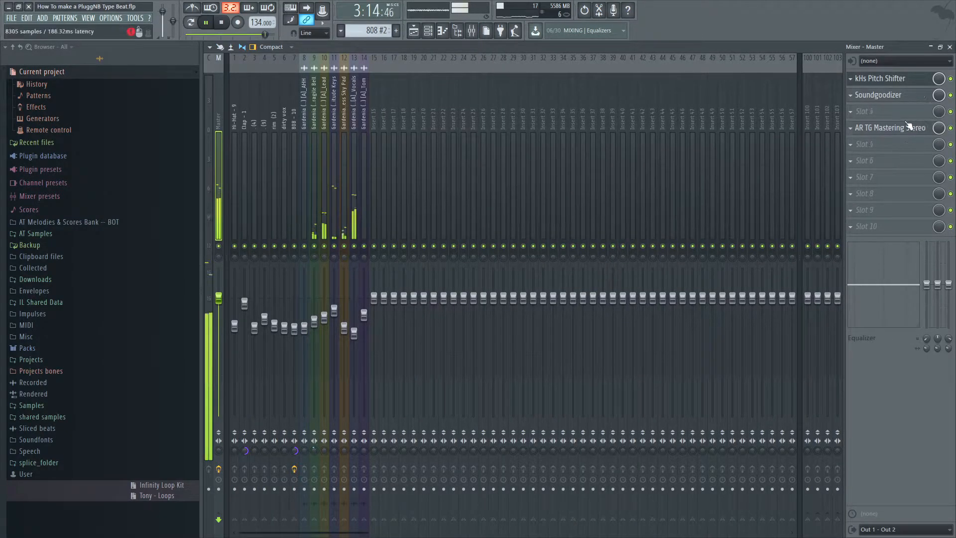
{"action": "scroll", "coordinate": [911, 96], "scroll_direction": "down", "scroll_amount": 1}
{"action": "key", "text": "space"}
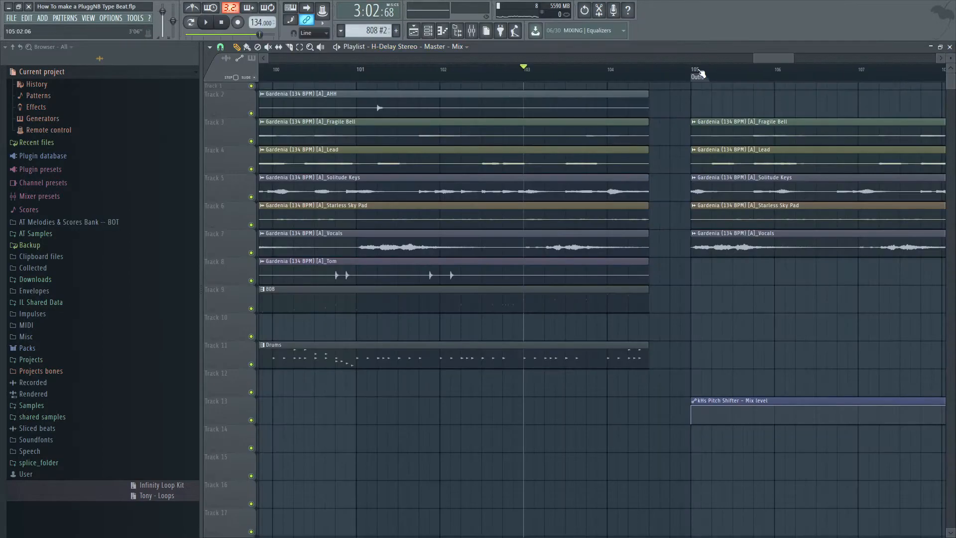
Trim the Chorus 3 ending to a one-beat slice at bar 104 across all tracks and duplicate it onto the bar's third beat
{"action": "left_click", "coordinate": [607, 72]}
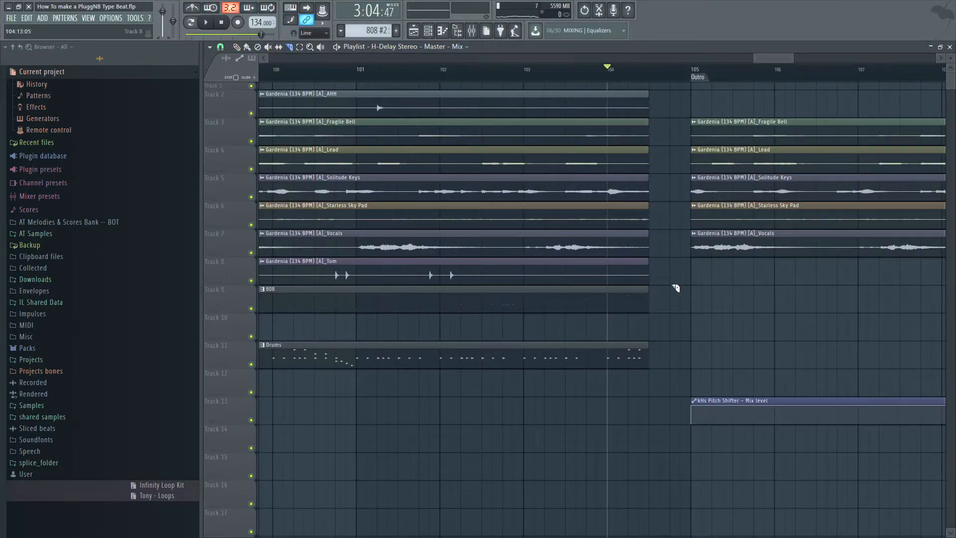
{"action": "left_click_drag", "start_coordinate": [610, 299], "coordinate": [629, 359]}
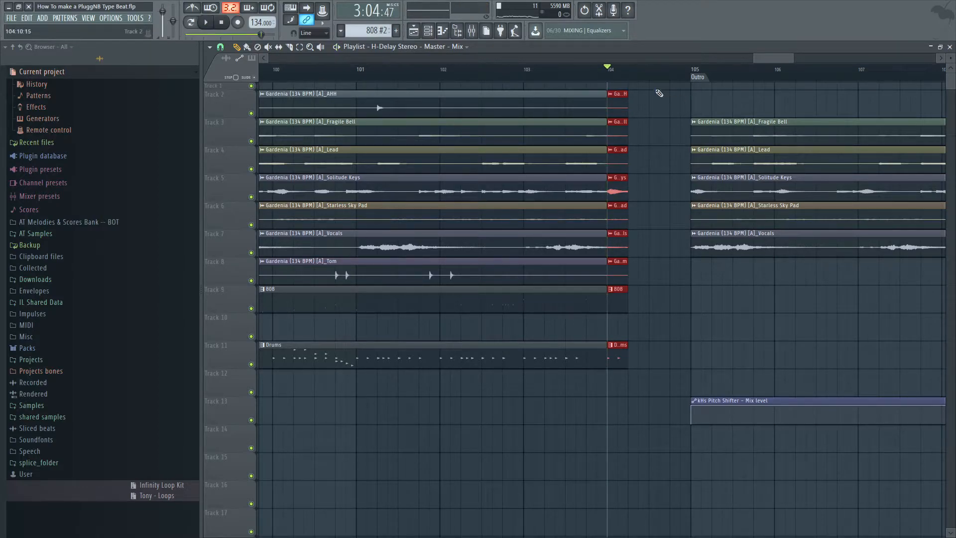
{"action": "left_click_drag", "start_coordinate": [618, 108], "coordinate": [655, 106]}
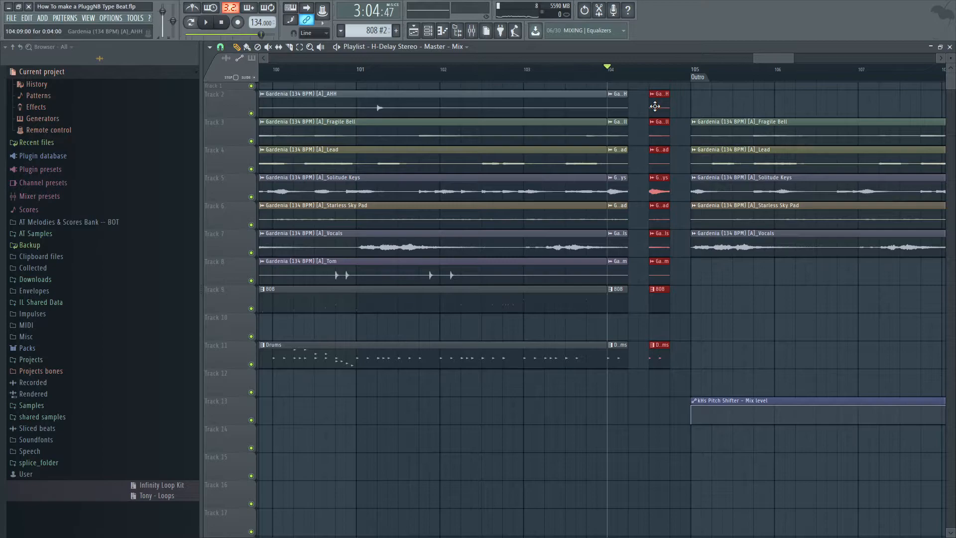
Play from bar 102 to hear the repeated slices leading into the Outro
{"action": "scroll", "coordinate": [487, 62], "scroll_direction": "left", "scroll_amount": 1}
{"action": "left_click", "coordinate": [471, 69]}
{"action": "key", "text": "space"}
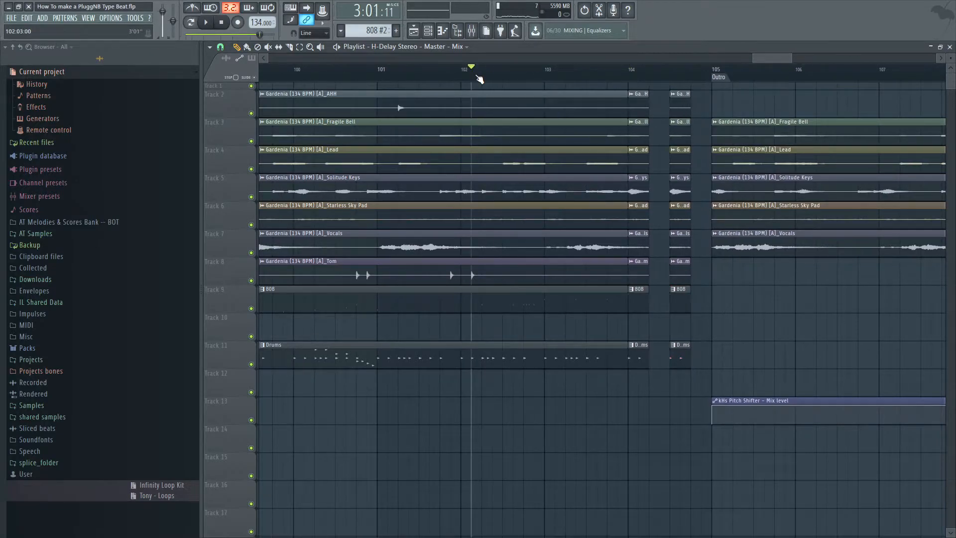
{"action": "scroll", "coordinate": [653, 230], "scroll_direction": "down", "scroll_amount": 3}
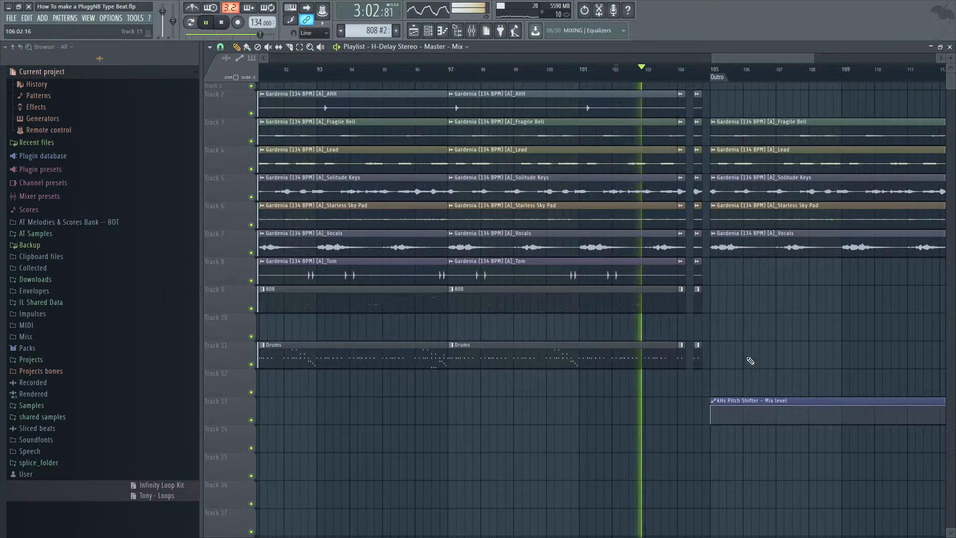
{"action": "scroll", "coordinate": [758, 360], "scroll_direction": "down", "scroll_amount": 2}
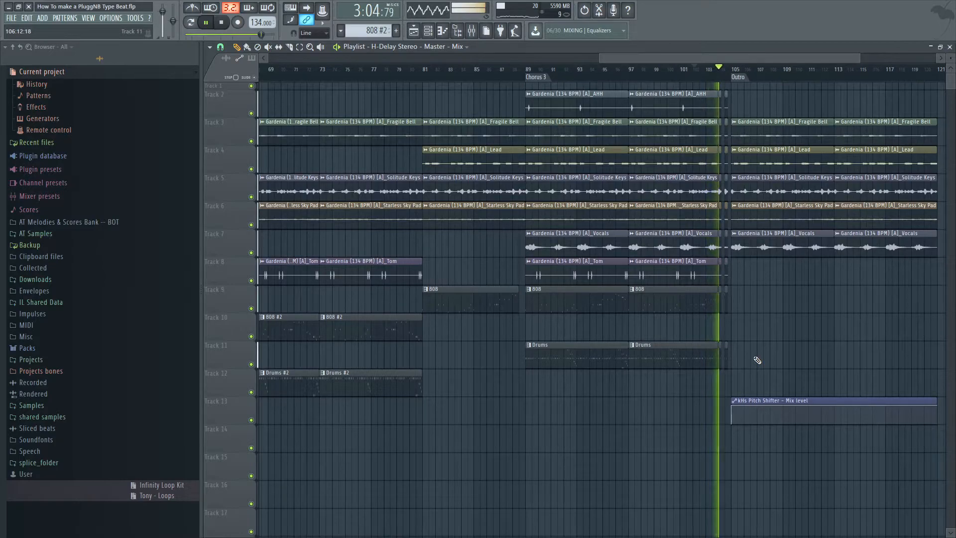
{"action": "scroll", "coordinate": [750, 344], "scroll_direction": "up", "scroll_amount": 3}
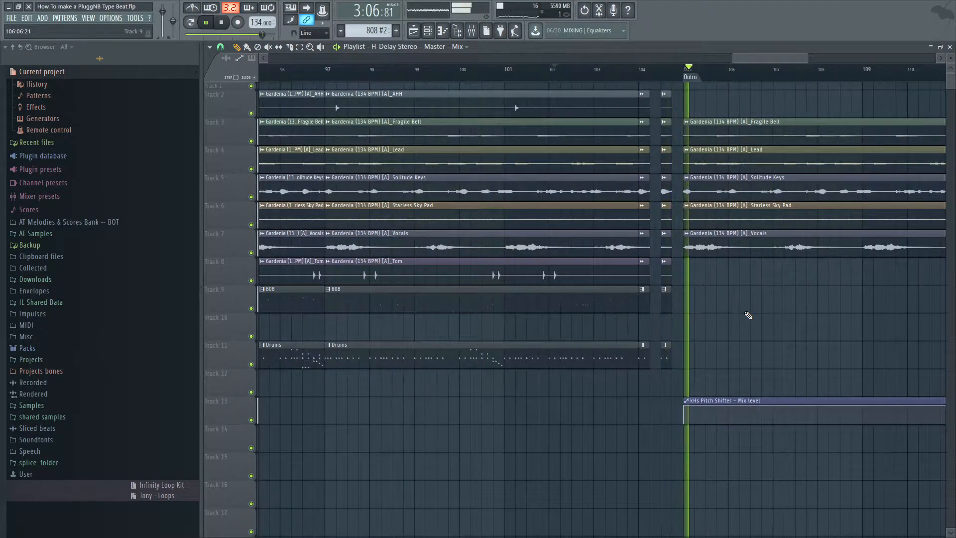
Fill the second and fourth beats of bar 104 with copies of the one-beat slices, up to the Outro
{"action": "left_click_drag", "start_coordinate": [678, 393], "coordinate": [650, 111]}
{"action": "left_click", "coordinate": [631, 74]}
{"action": "left_click", "coordinate": [745, 368]}
{"action": "left_click_drag", "start_coordinate": [679, 344], "coordinate": [677, 190]}
{"action": "left_click_drag", "start_coordinate": [669, 105], "coordinate": [678, 107]}
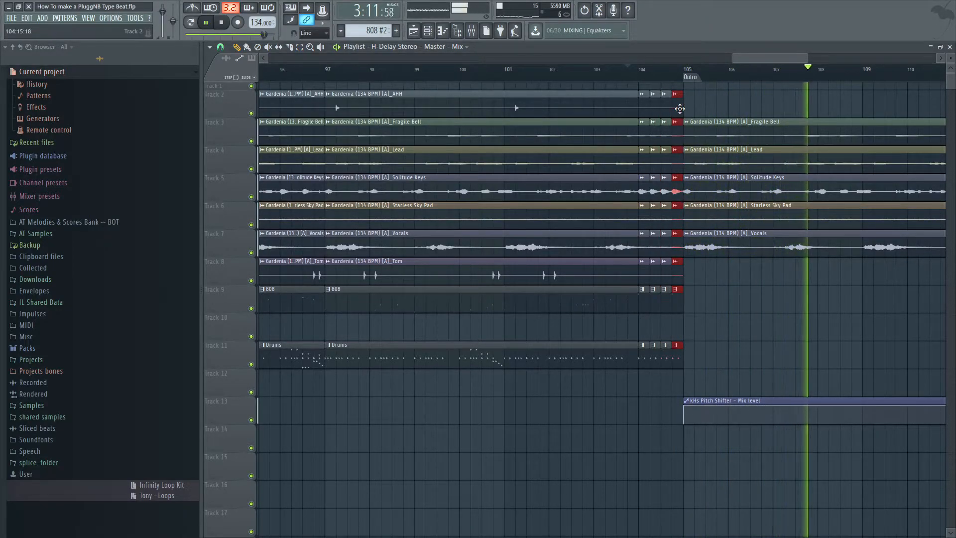
Load Effectrix into slot 2 of the Master's effects, after the Pitch Shifter
{"action": "left_click", "coordinate": [472, 38]}
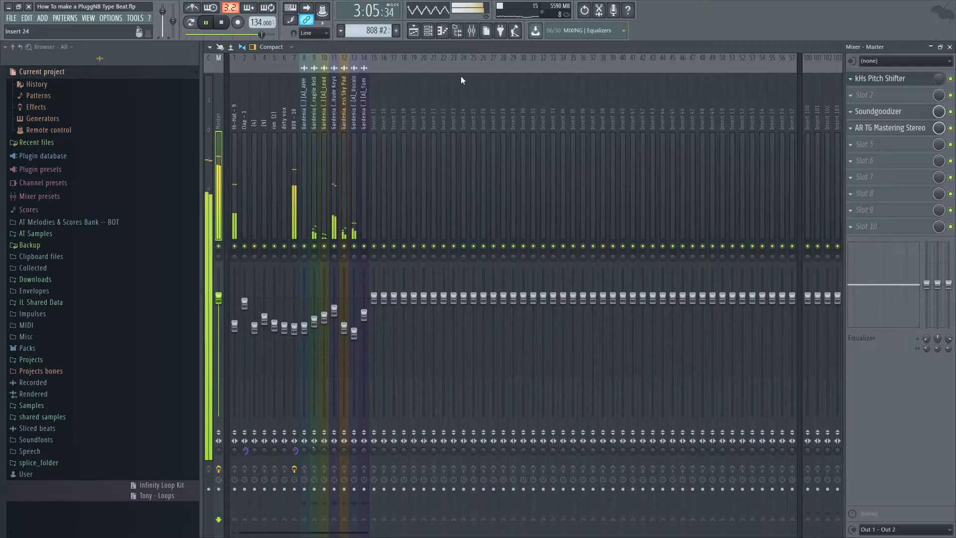
{"action": "left_click", "coordinate": [257, 183]}
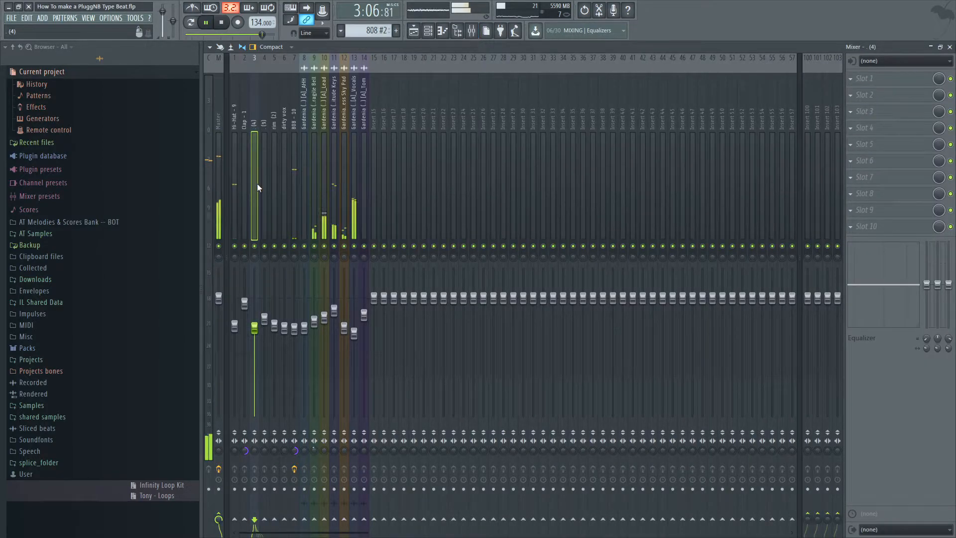
{"action": "left_click", "coordinate": [217, 151]}
{"action": "left_click", "coordinate": [918, 94]}
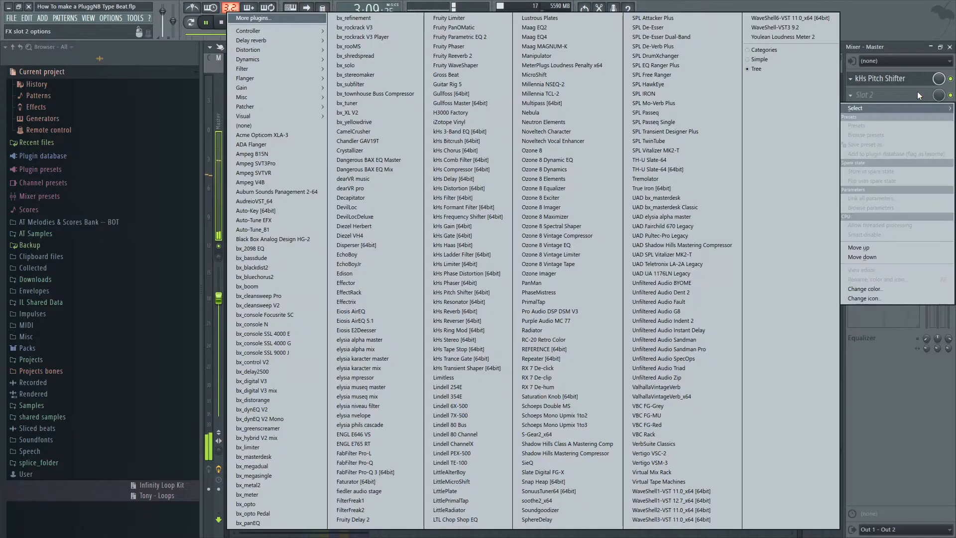
{"action": "key", "text": "e"}
{"action": "key", "text": "e"}
{"action": "key", "text": "e"}
{"action": "key", "text": "e"}
{"action": "key", "text": "e"}
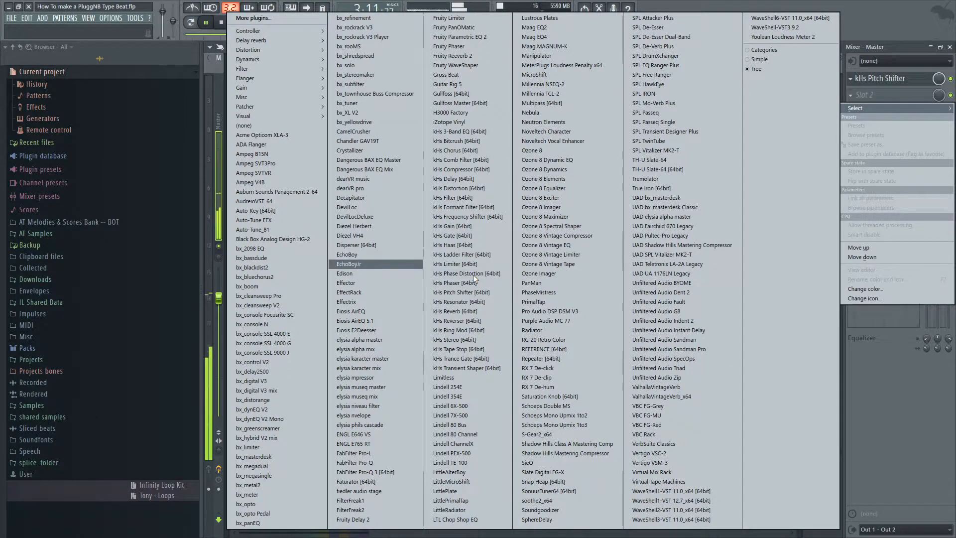
{"action": "key", "text": "e"}
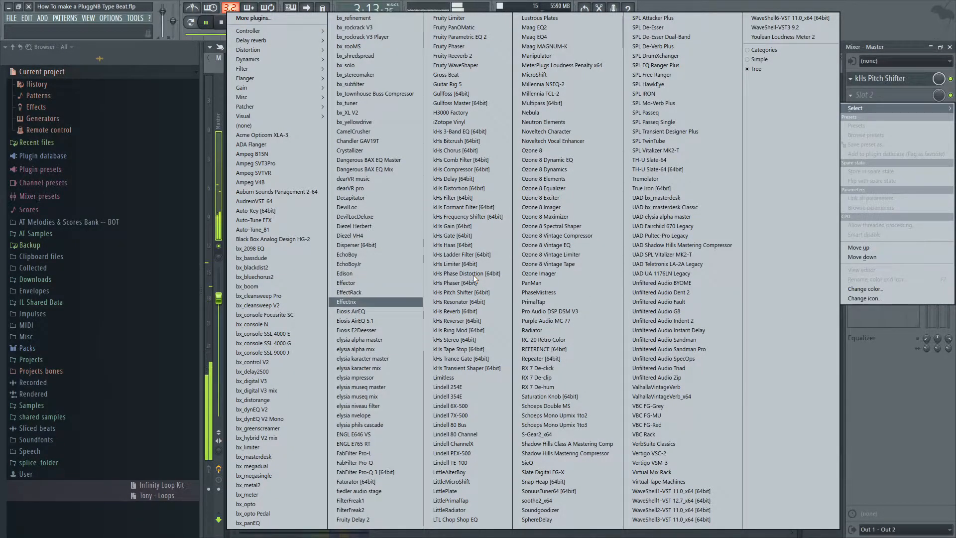
{"action": "key", "text": "Return"}
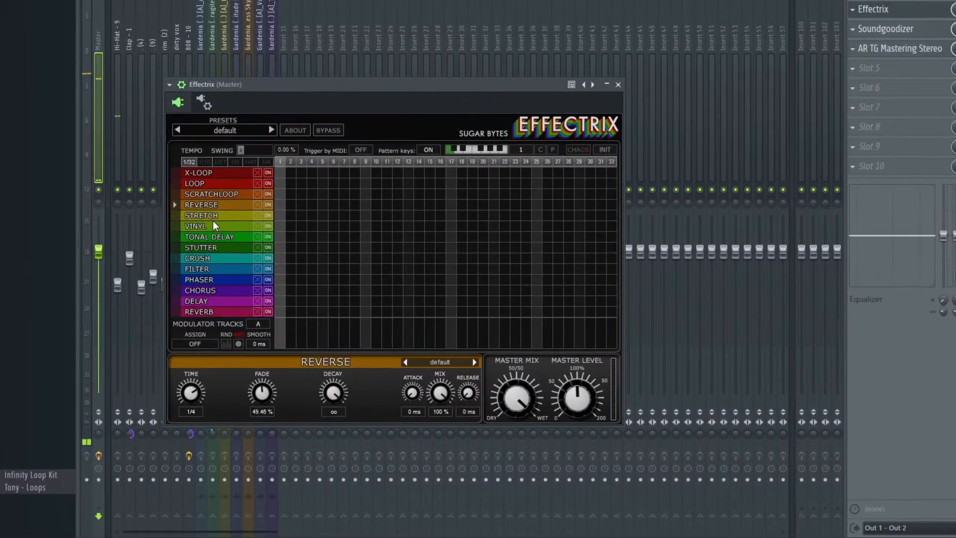
Show the Vinyl effect's settings in Effectrix and set the sequencer tempo to 1/16 during playback
{"action": "left_click", "coordinate": [302, 270]}
{"action": "left_click", "coordinate": [203, 226]}
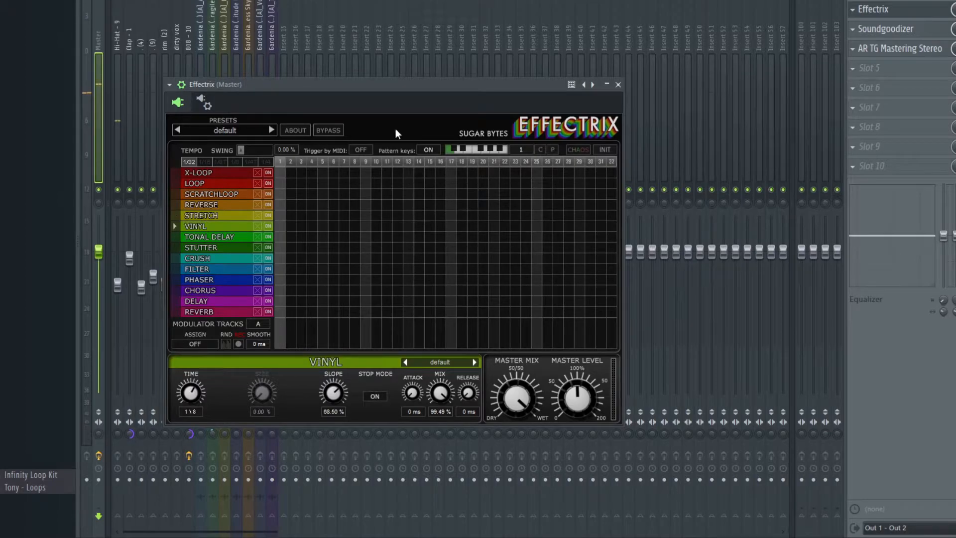
{"action": "key", "text": "space"}
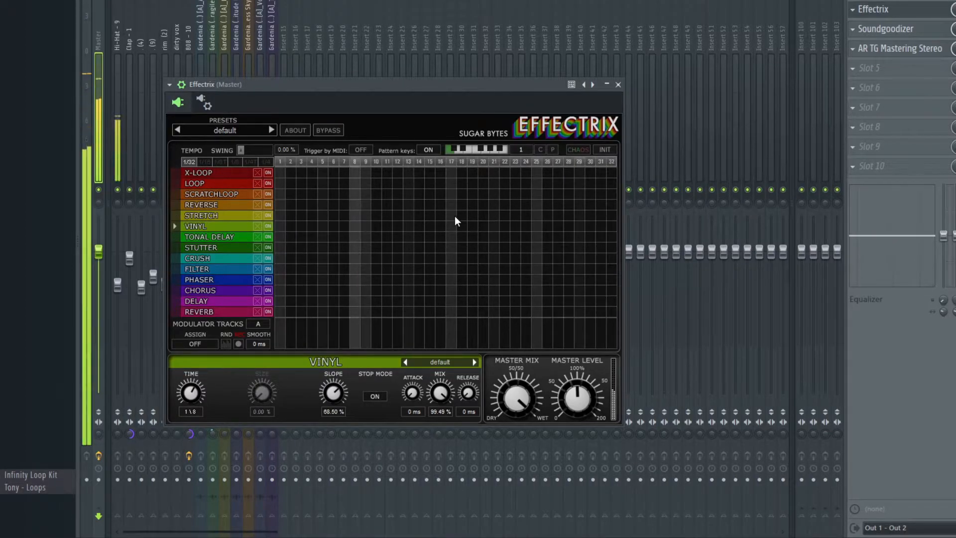
{"action": "left_click", "coordinate": [207, 162]}
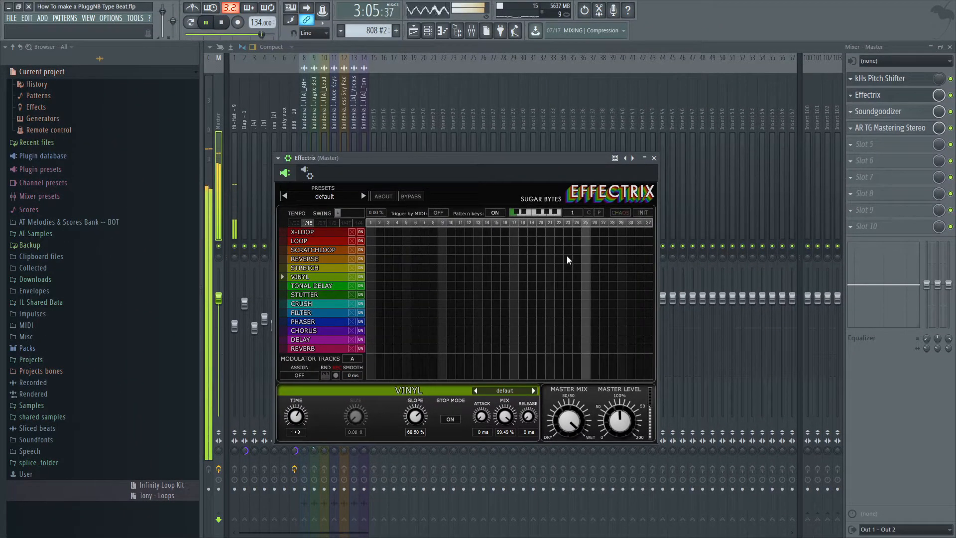
Stop playback, mute Effectrix on the Master and create an automation clip for its mute/solo switch
{"action": "key", "text": "space"}
{"action": "left_click_drag", "start_coordinate": [939, 95], "coordinate": [939, 145]}
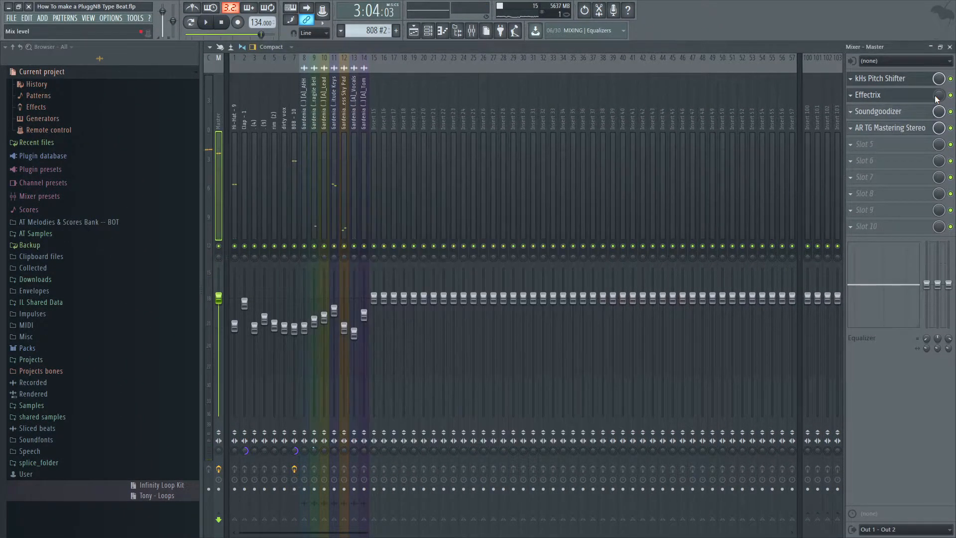
{"action": "right_click", "coordinate": [938, 96]}
{"action": "left_click", "coordinate": [950, 95]}
{"action": "right_click", "coordinate": [950, 96]}
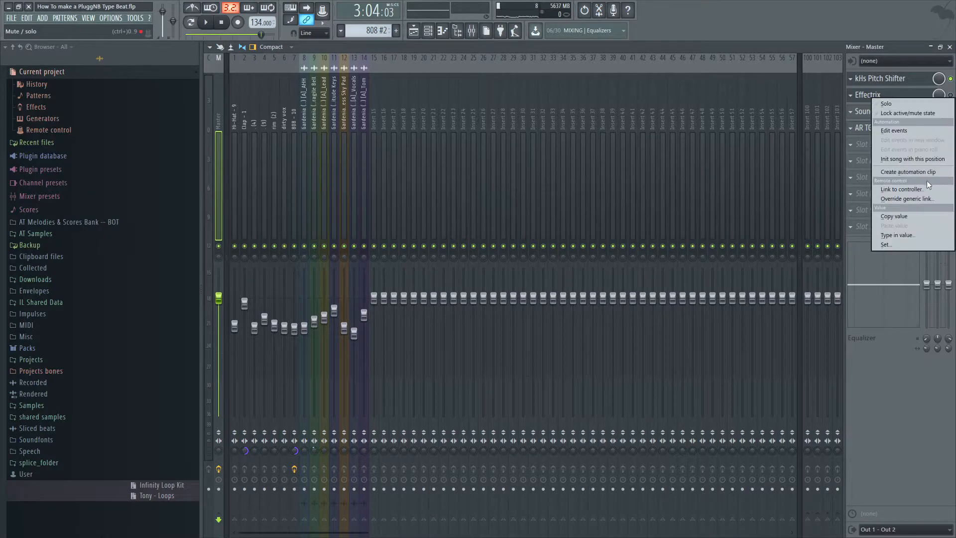
{"action": "left_click", "coordinate": [924, 173]}
{"action": "left_click", "coordinate": [931, 49]}
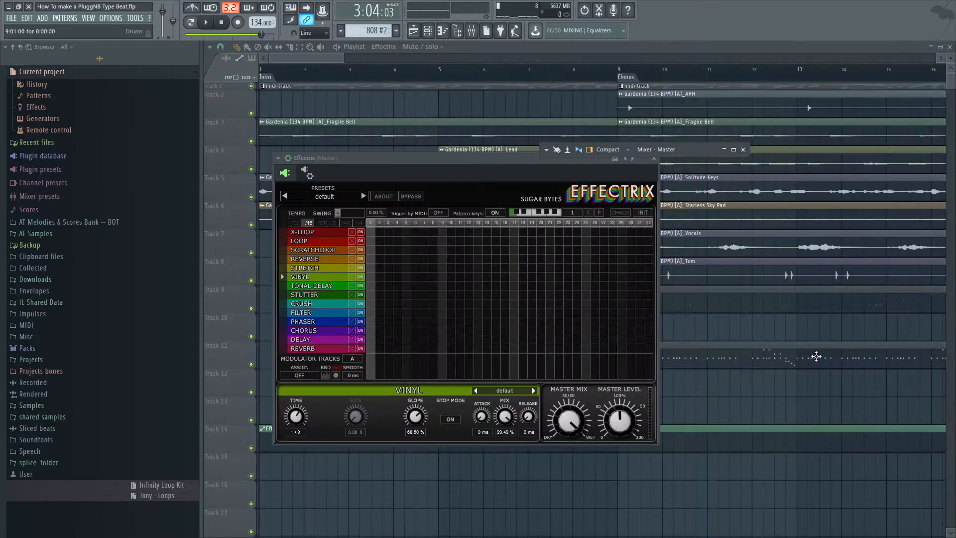
Shape the Effectrix mute automation on Track 14 so the effect is on only from bar 104 to 105
{"action": "right_click", "coordinate": [768, 479]}
{"action": "scroll", "coordinate": [766, 480], "scroll_direction": "down", "scroll_amount": 5}
{"action": "scroll", "coordinate": [747, 432], "scroll_direction": "down", "scroll_amount": 5}
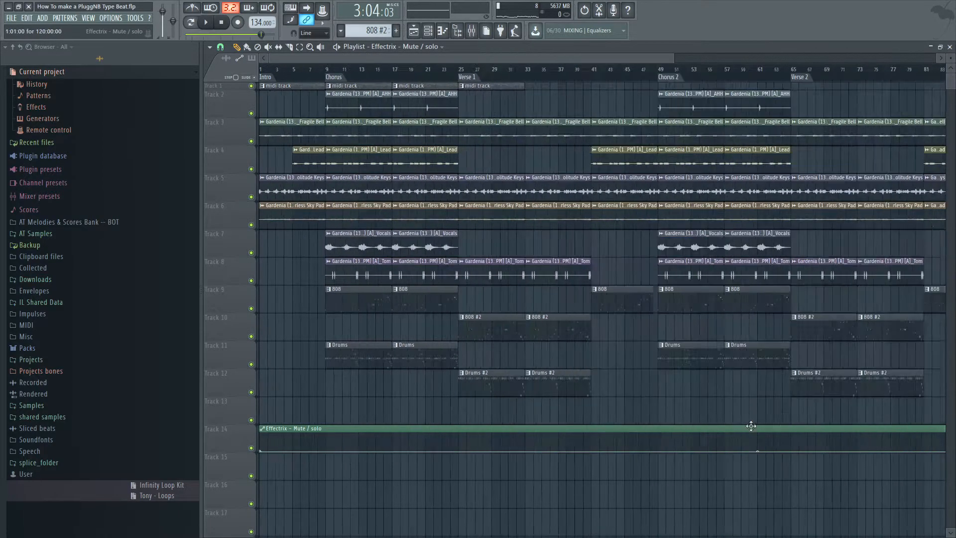
{"action": "scroll", "coordinate": [795, 439], "scroll_direction": "up", "scroll_amount": 9}
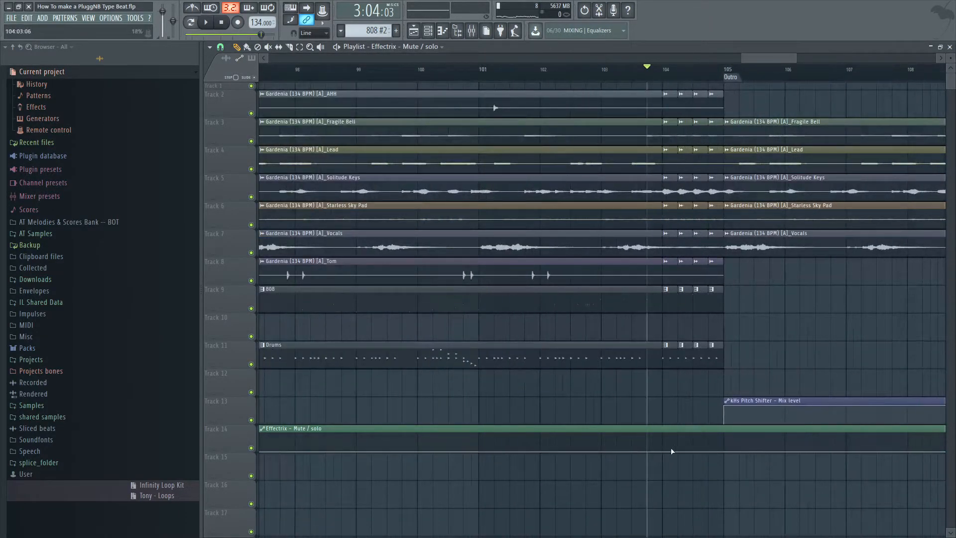
{"action": "left_click_drag", "start_coordinate": [663, 451], "coordinate": [665, 420]}
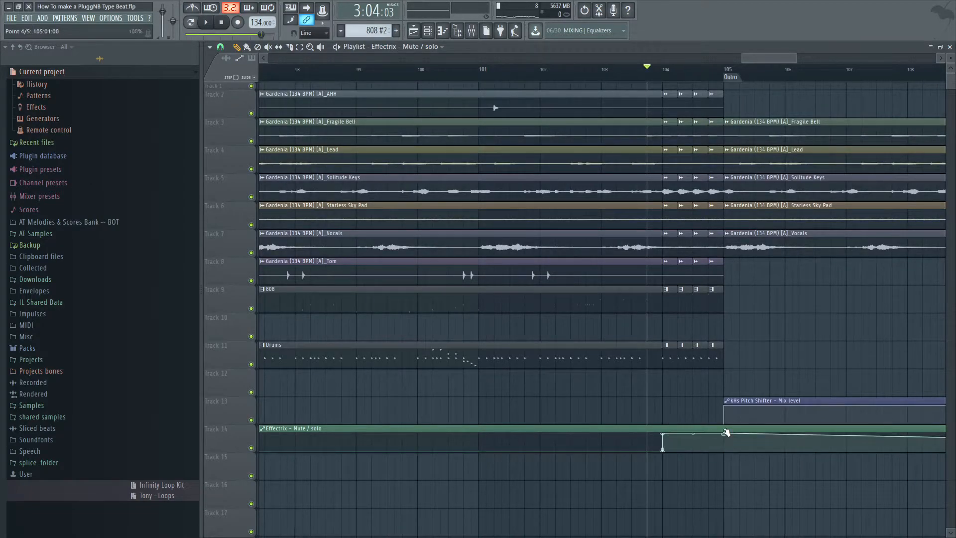
{"action": "left_click_drag", "start_coordinate": [725, 443], "coordinate": [726, 454]}
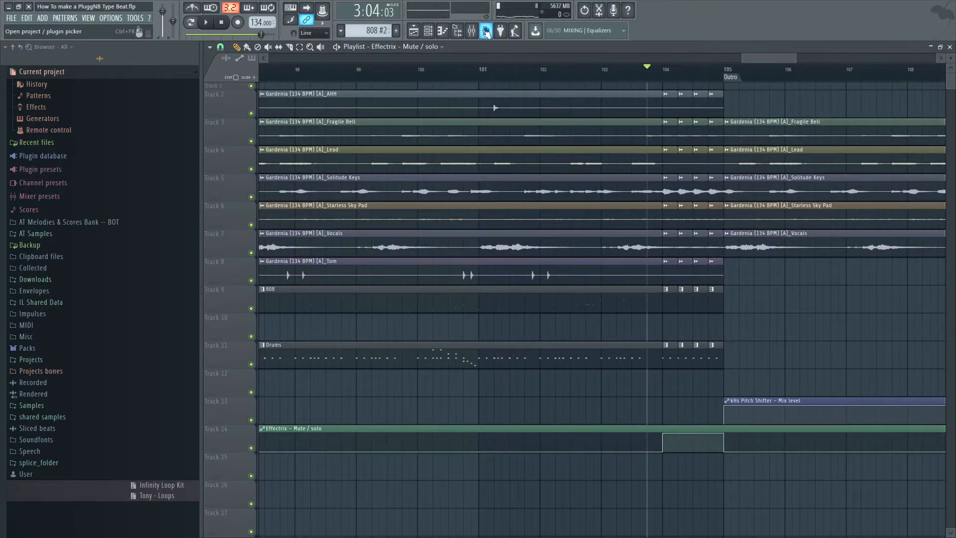
Set the playback position to bar 103, reopen Effectrix on the Master and draw a Vinyl block over steps 27 to 32
{"action": "left_click", "coordinate": [610, 70]}
{"action": "left_click", "coordinate": [471, 31]}
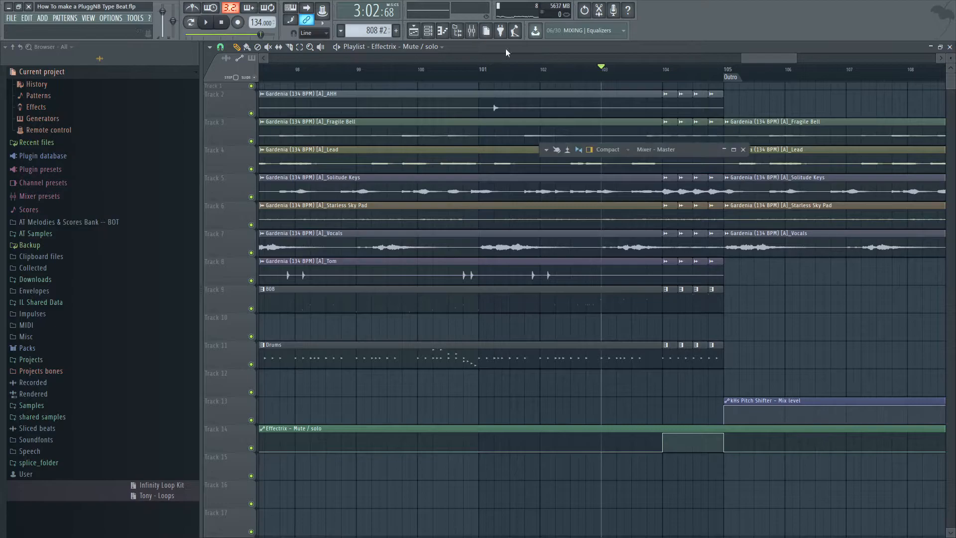
{"action": "left_click", "coordinate": [734, 151]}
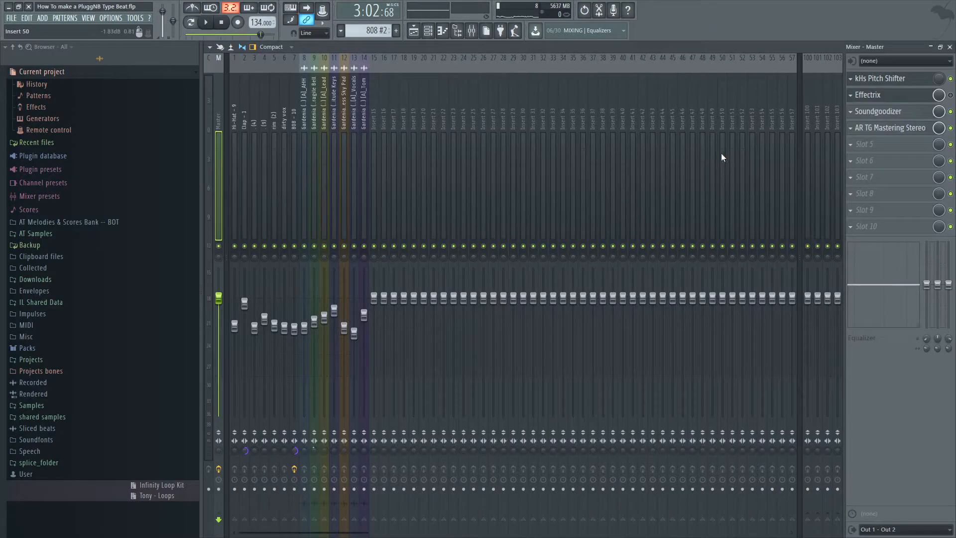
{"action": "left_click", "coordinate": [899, 94]}
{"action": "left_click", "coordinate": [902, 96]}
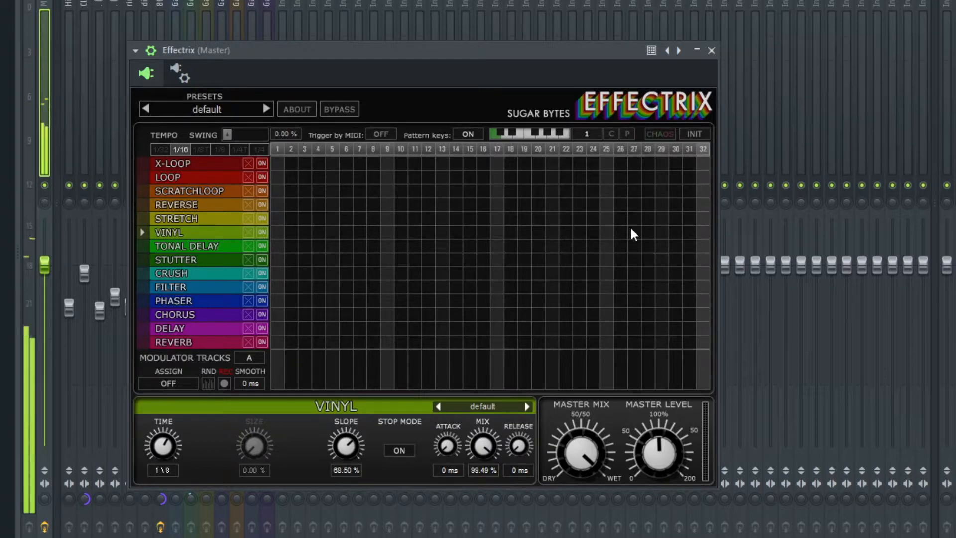
{"action": "left_click_drag", "start_coordinate": [625, 231], "coordinate": [707, 232]}
{"action": "mouse_move", "coordinate": [608, 233]}
{"action": "left_mouse_down"}
{"action": "mouse_move", "coordinate": [646, 233]}
{"action": "mouse_move", "coordinate": [627, 232]}
{"action": "left_mouse_up"}
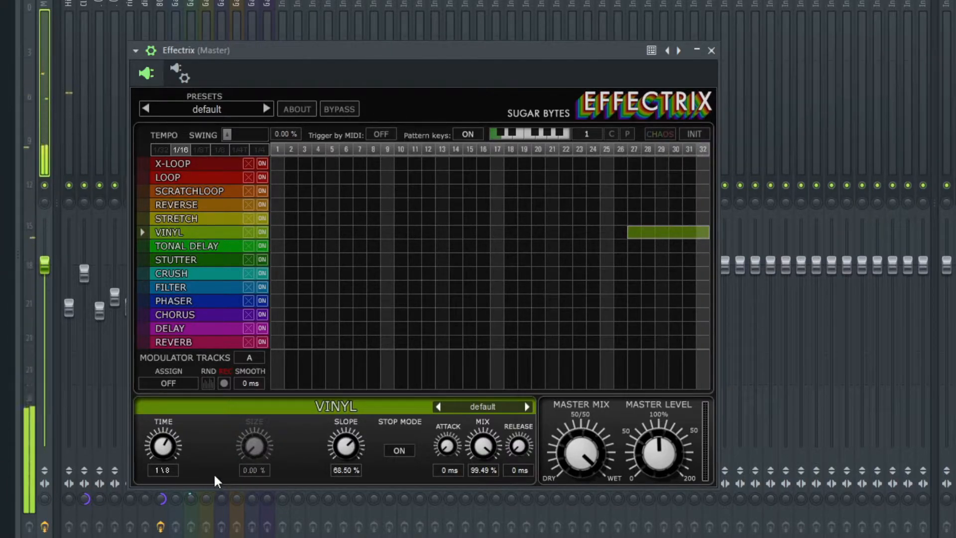
Set Vinyl's slope to 80%, mix to 100% and time to 1/4, and extend its block back to step 24
{"action": "left_click_drag", "start_coordinate": [350, 450], "coordinate": [349, 437]}
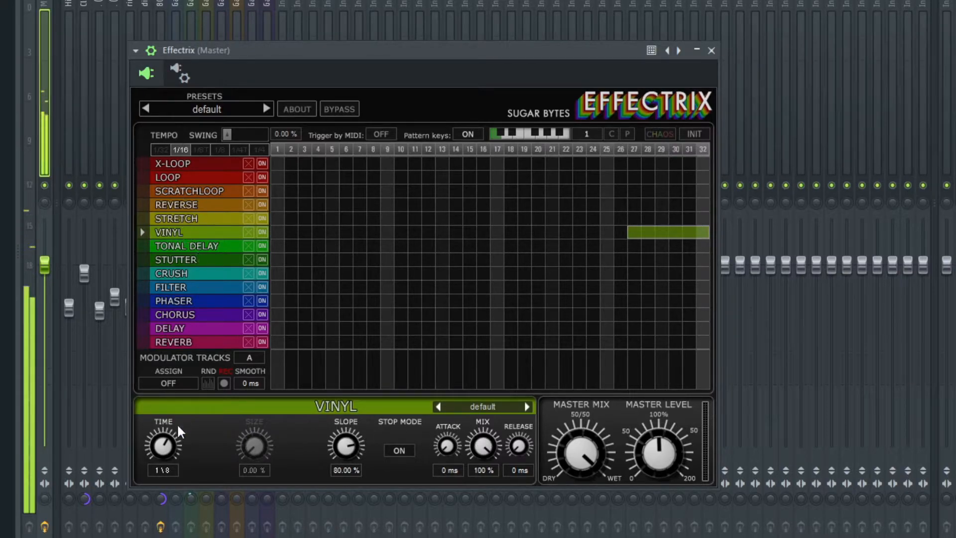
{"action": "left_click_drag", "start_coordinate": [172, 465], "coordinate": [172, 484]}
{"action": "left_click_drag", "start_coordinate": [614, 232], "coordinate": [595, 244]}
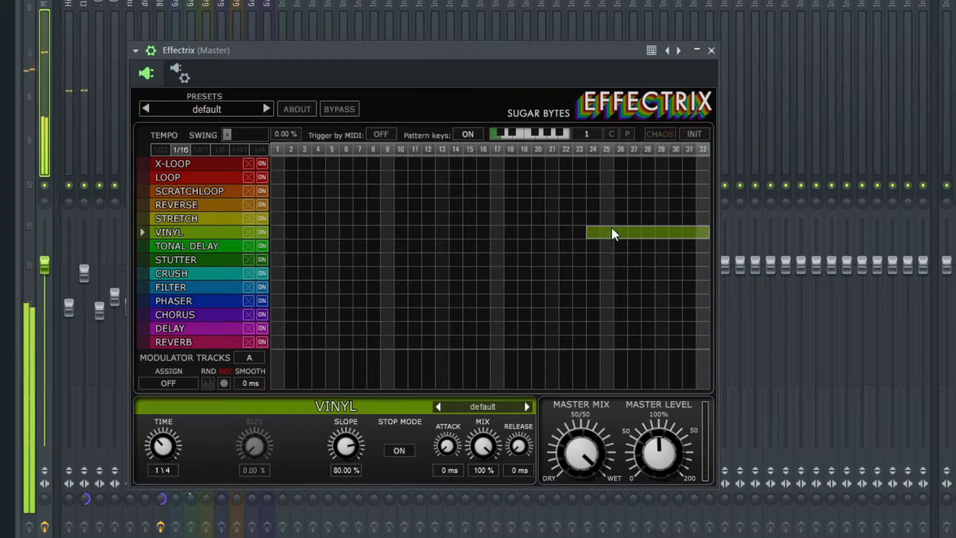
Shorten Effectrix's Vinyl block to steps 27 to 32 and play the transition into the Outro in the Playlist
{"action": "left_click_drag", "start_coordinate": [601, 232], "coordinate": [634, 238]}
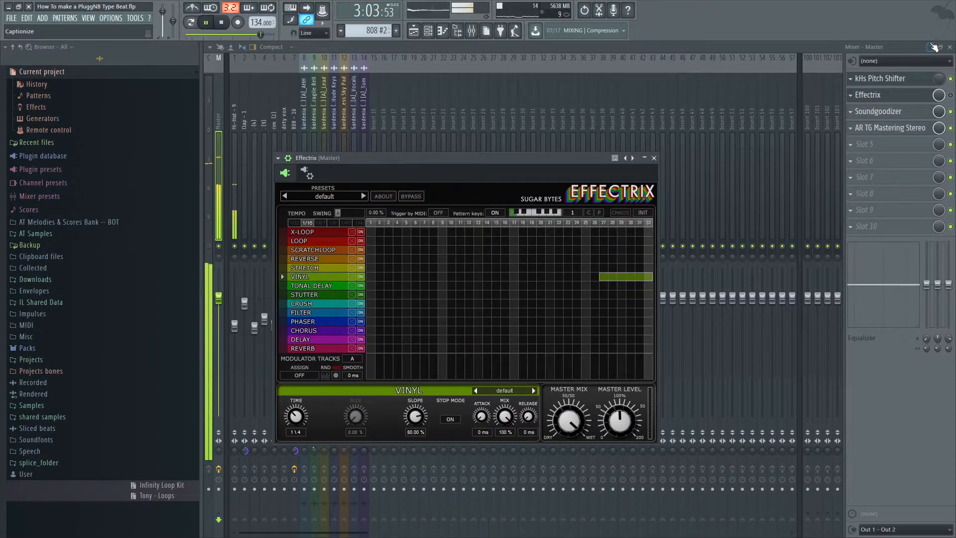
{"action": "left_click", "coordinate": [932, 47]}
{"action": "left_click", "coordinate": [850, 440]}
{"action": "scroll", "coordinate": [798, 353], "scroll_direction": "down", "scroll_amount": 3}
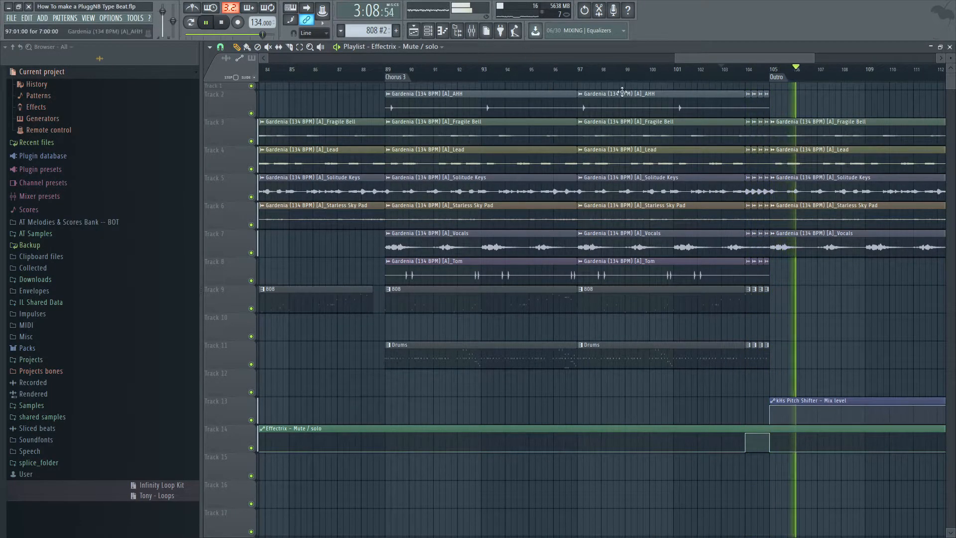
{"action": "scroll", "coordinate": [645, 387], "scroll_direction": "down", "scroll_amount": 4}
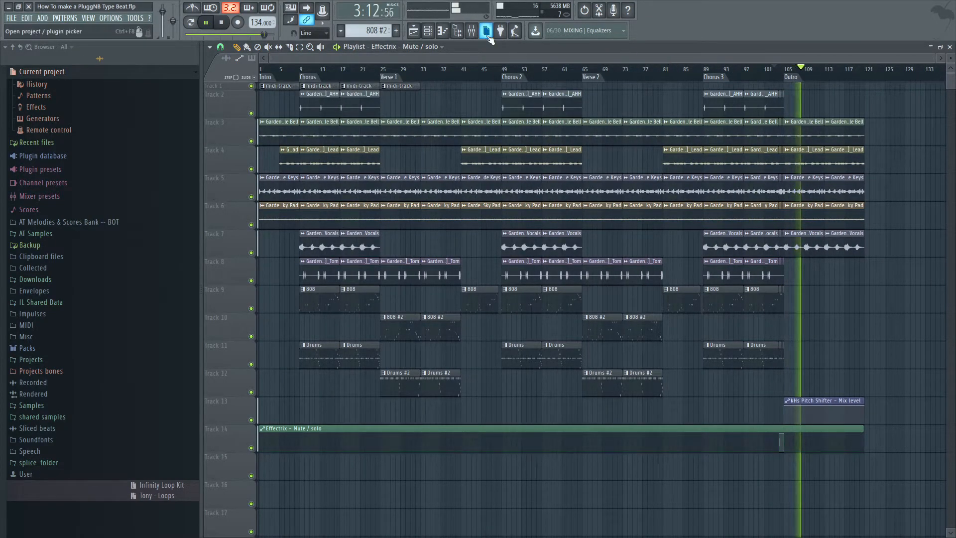
{"action": "scroll", "coordinate": [750, 74], "scroll_direction": "up", "scroll_amount": 2}
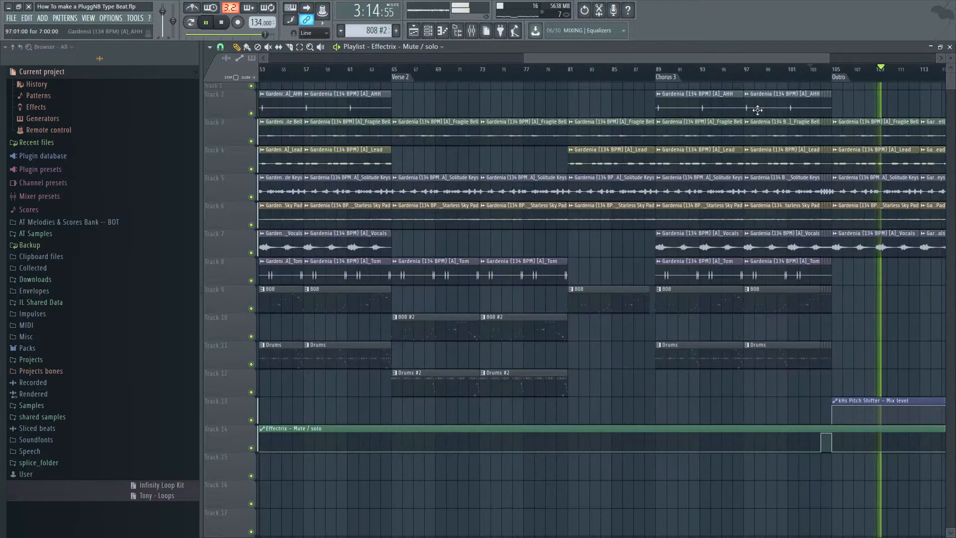
{"action": "scroll", "coordinate": [893, 286], "scroll_direction": "down", "scroll_amount": 2}
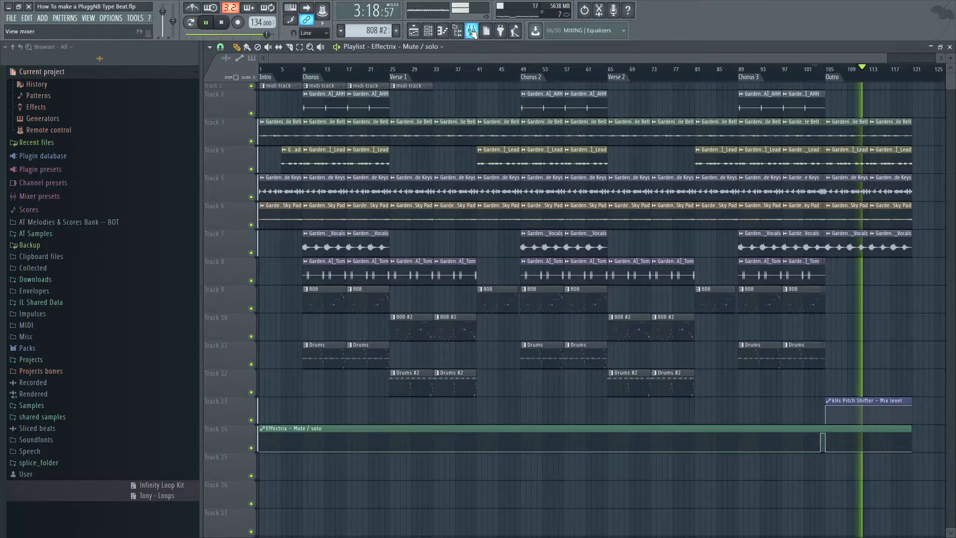
Stop playback and create an automation clip for the Master track's volume
{"action": "key", "text": "F9"}
{"action": "left_click", "coordinate": [733, 149]}
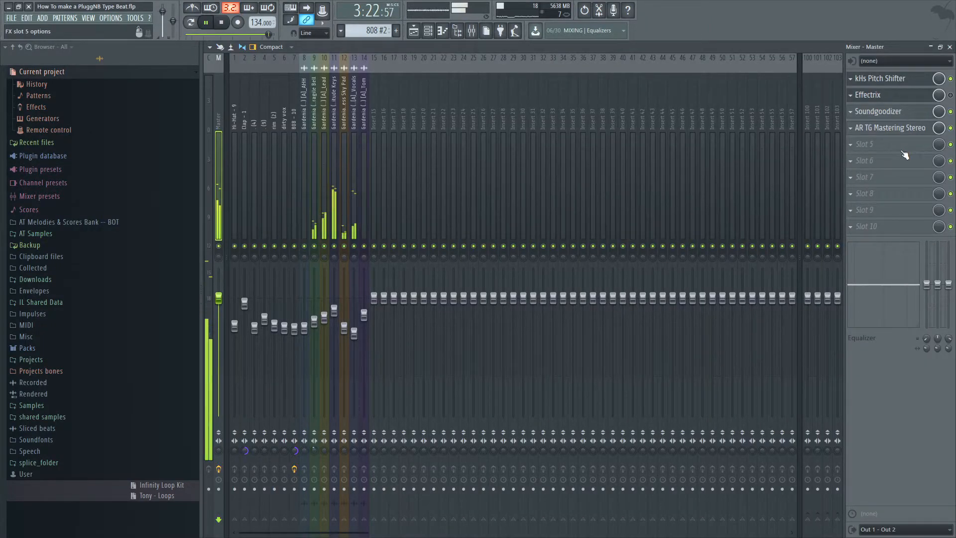
{"action": "key", "text": "space"}
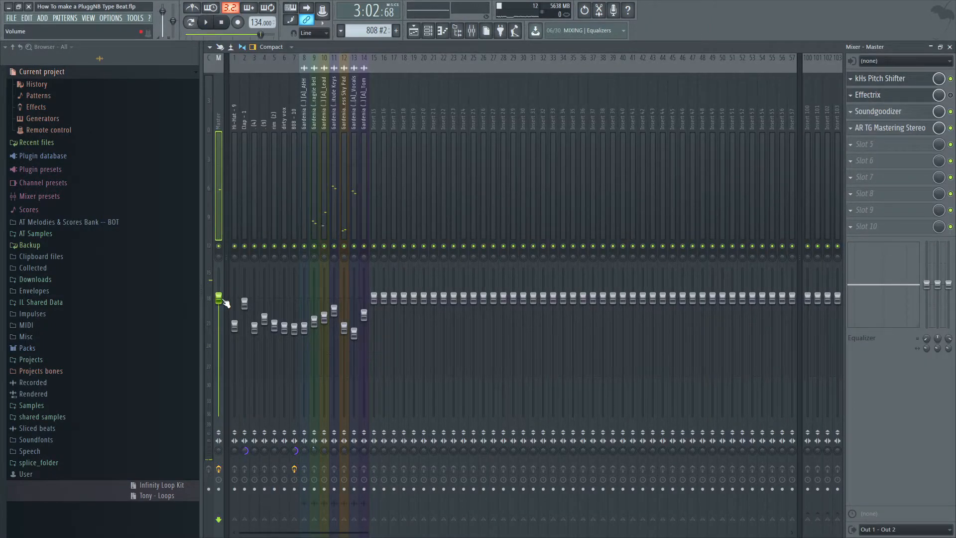
{"action": "right_click", "coordinate": [224, 299]}
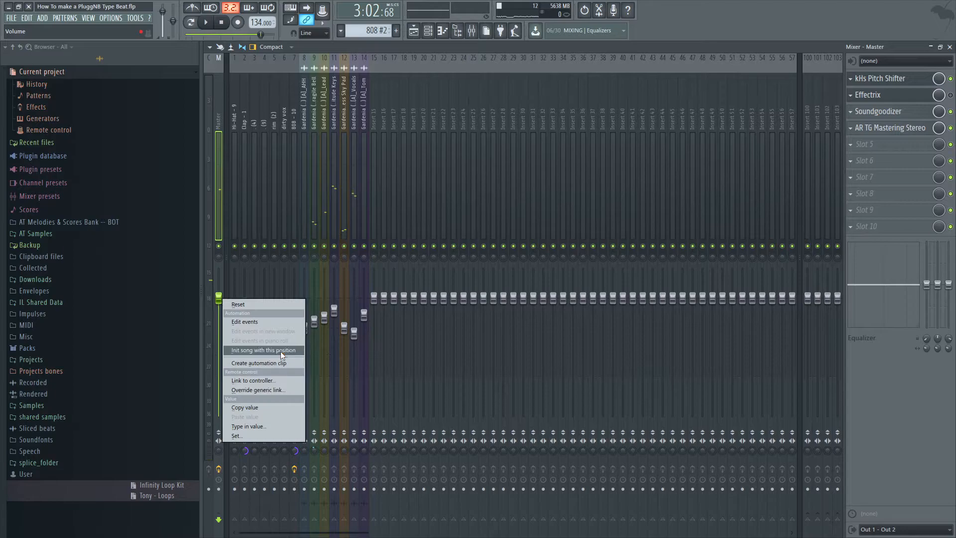
{"action": "left_click", "coordinate": [279, 369]}
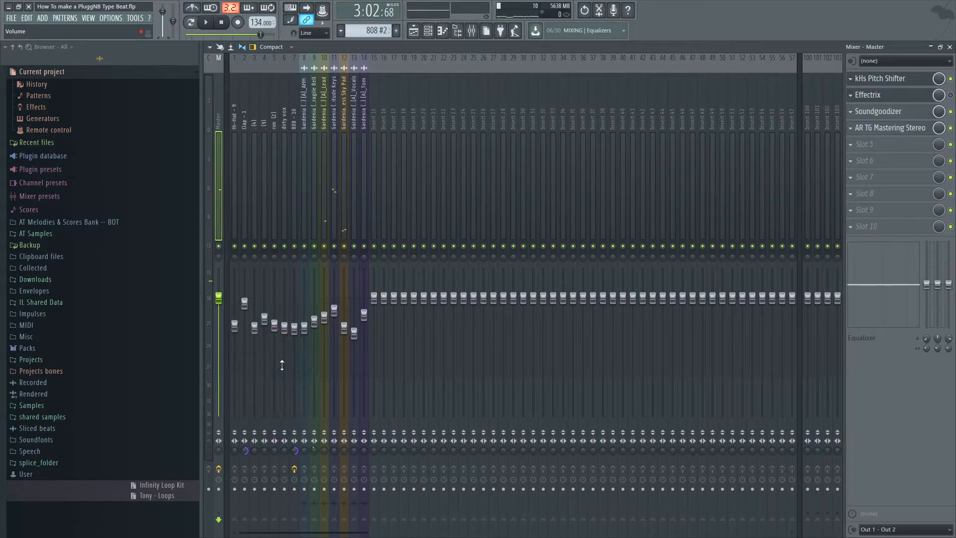
{"action": "left_click", "coordinate": [937, 48]}
Shape the Master volume automation to hold until bar 105 and fade to zero at the Outro's end, with an intermediate point at bar 110
{"action": "scroll", "coordinate": [871, 468], "scroll_direction": "right", "scroll_amount": 3}
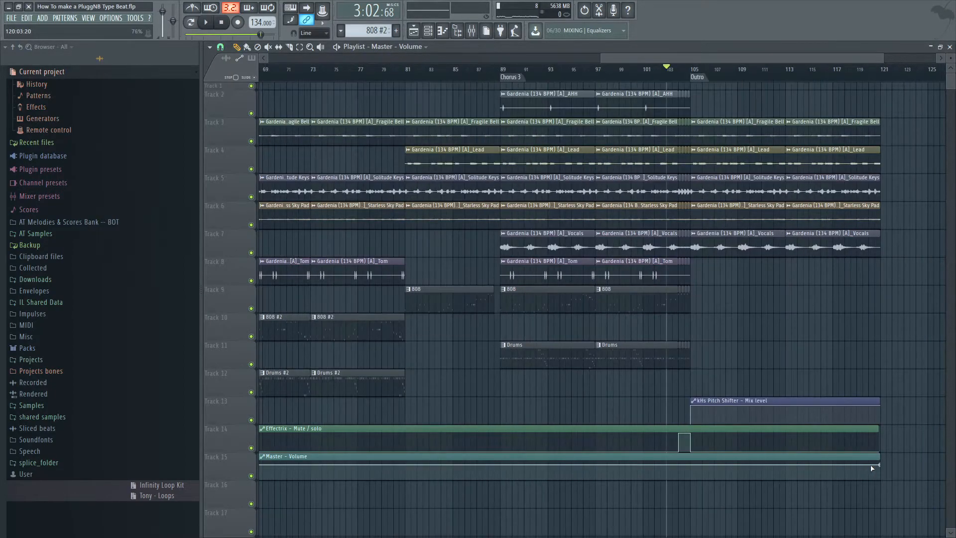
{"action": "right_click", "coordinate": [881, 466]}
{"action": "scroll", "coordinate": [676, 479], "scroll_direction": "up", "scroll_amount": 3}
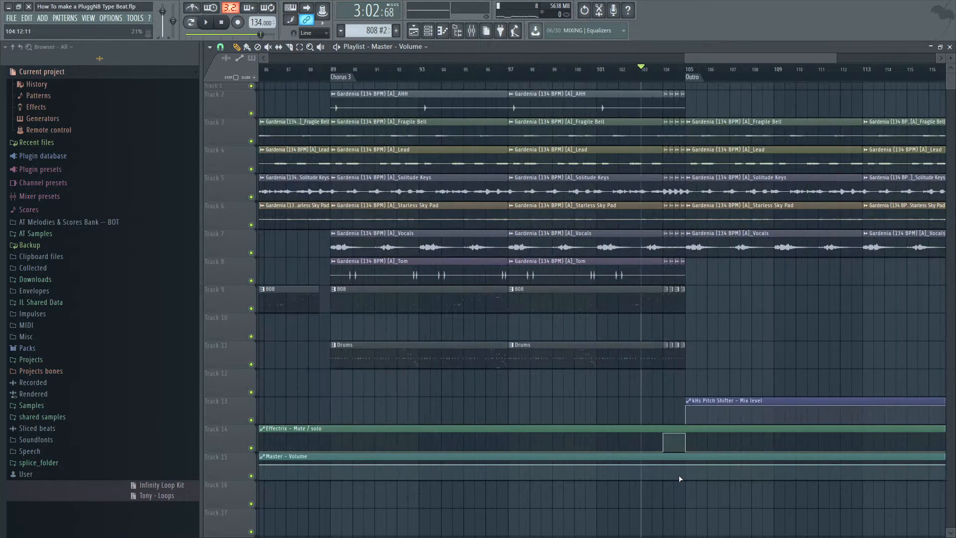
{"action": "right_click", "coordinate": [687, 468]}
{"action": "left_click", "coordinate": [729, 524]}
{"action": "scroll", "coordinate": [769, 502], "scroll_direction": "down", "scroll_amount": 3}
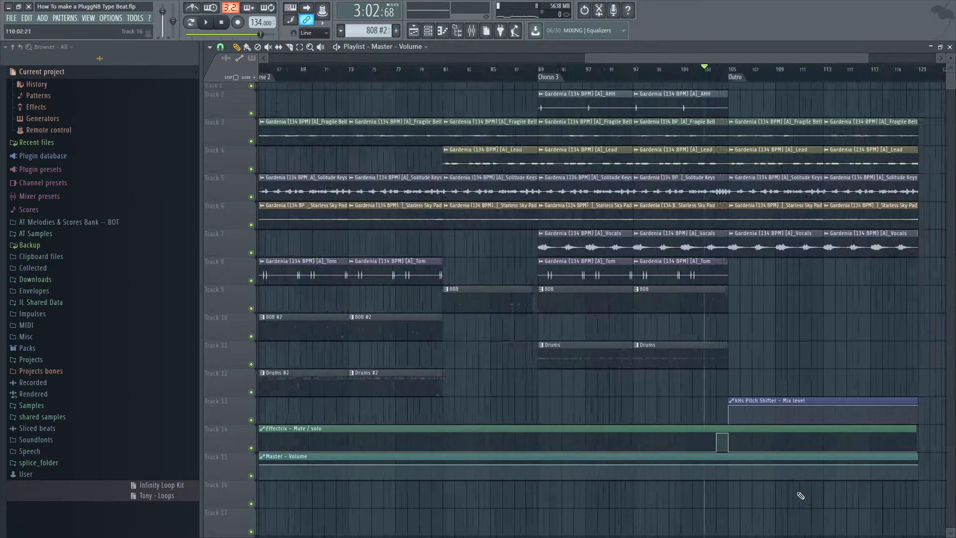
{"action": "left_click_drag", "start_coordinate": [887, 465], "coordinate": [886, 502]}
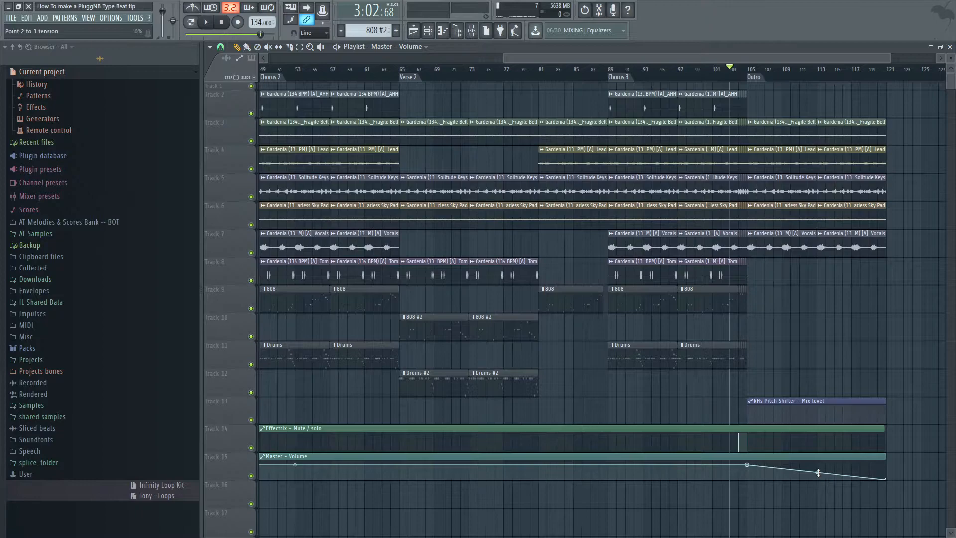
{"action": "right_click", "coordinate": [790, 469]}
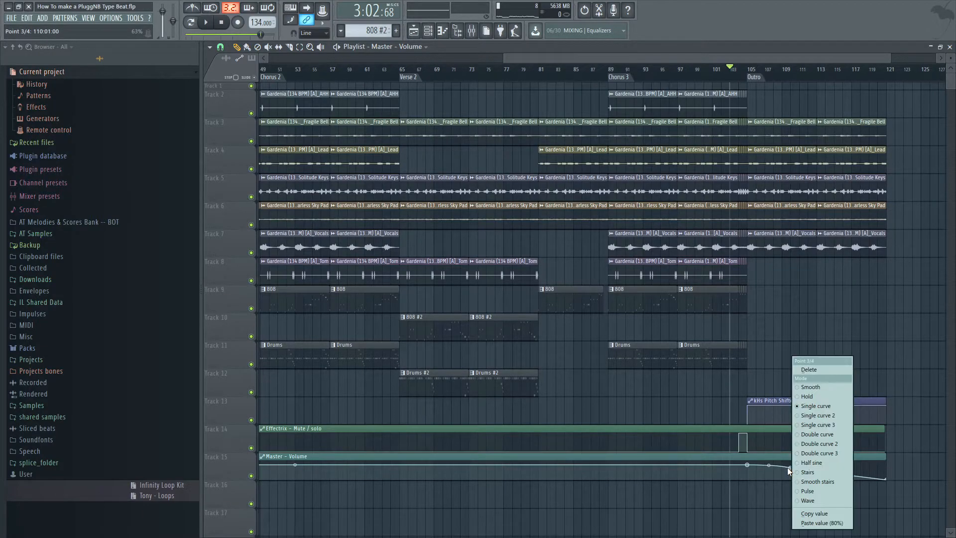
{"action": "left_click", "coordinate": [820, 524]}
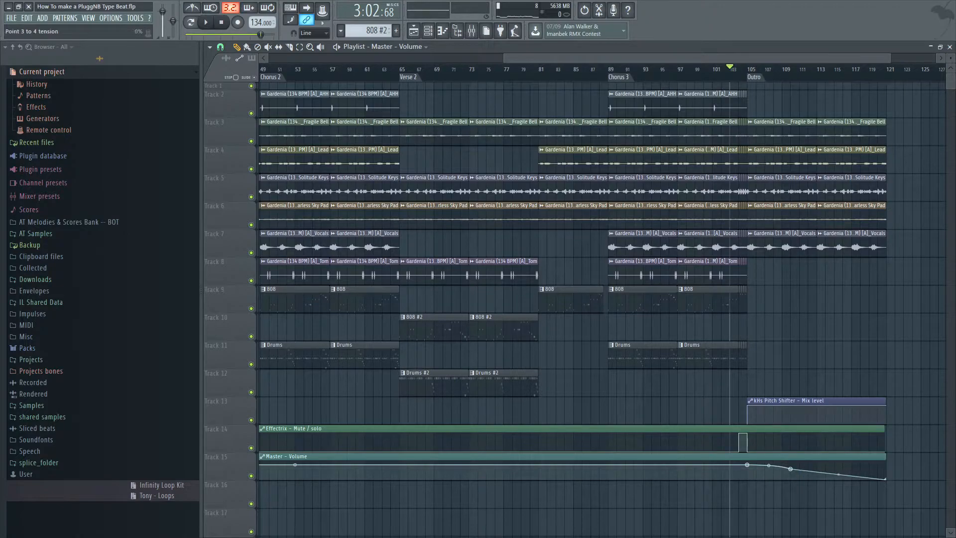
Play the transition and insert an empty track at Track 13, above the kHs Pitch Shifter automation
{"action": "key", "text": "space"}
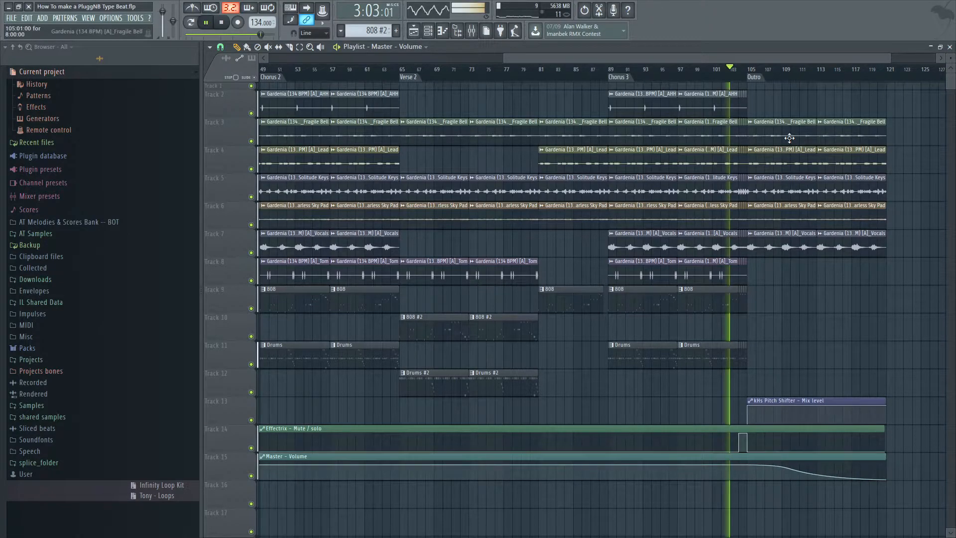
{"action": "scroll", "coordinate": [757, 298], "scroll_direction": "down", "scroll_amount": 2}
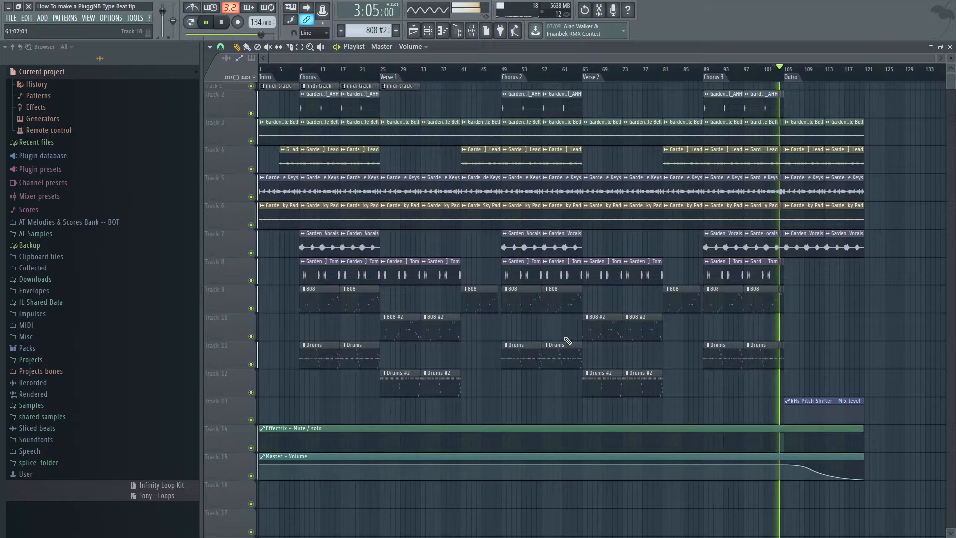
{"action": "right_click", "coordinate": [248, 404]}
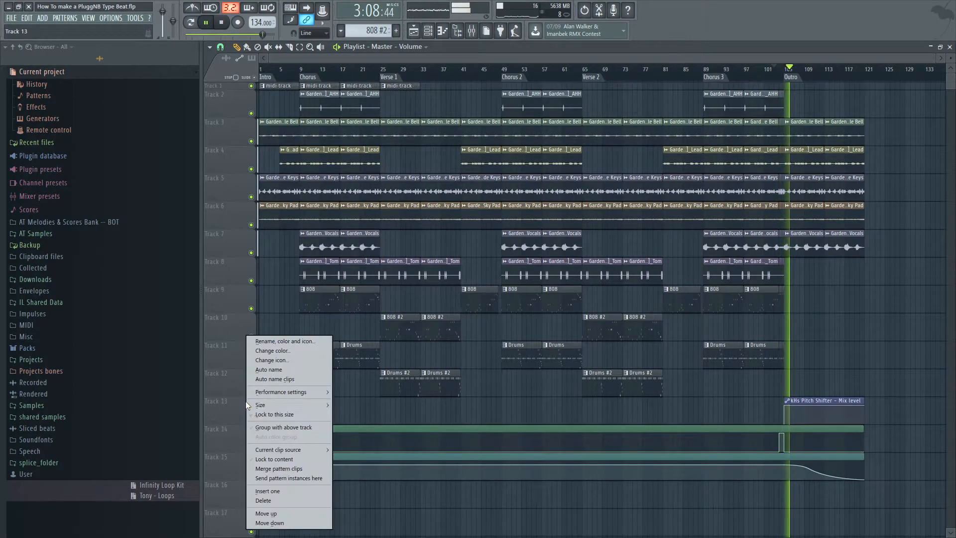
{"action": "left_click", "coordinate": [279, 490]}
Create a new pattern named Prod Tag and place it on Track 13 at bar 8, just before the first Chorus
{"action": "left_click", "coordinate": [398, 31]}
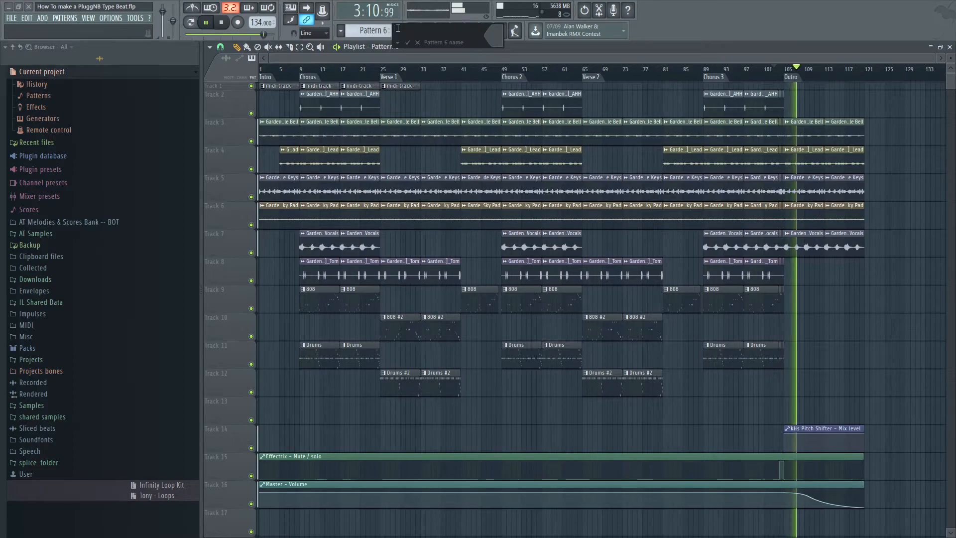
{"action": "type", "text": "Prod Tag"}
{"action": "key", "text": "Return"}
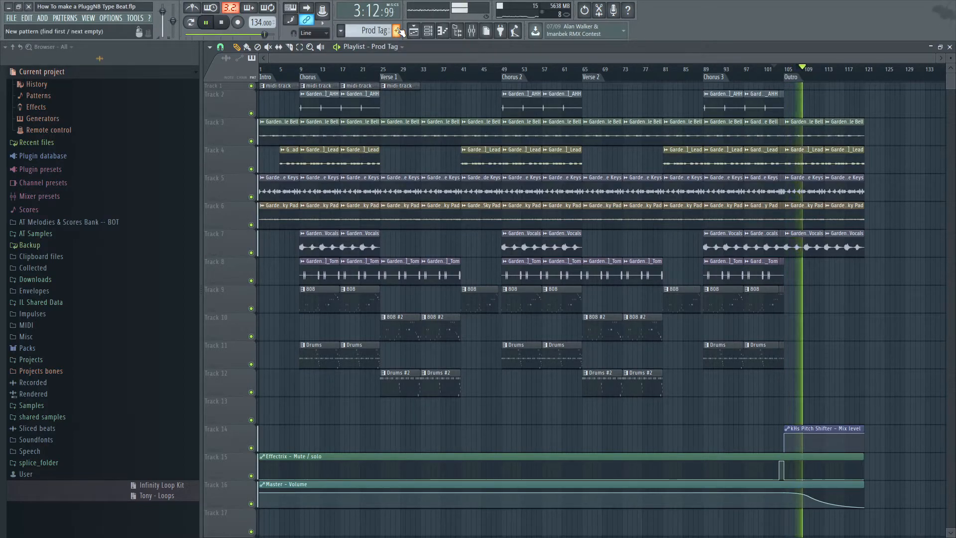
{"action": "scroll", "coordinate": [323, 402], "scroll_direction": "up", "scroll_amount": 1}
{"action": "scroll", "coordinate": [279, 401], "scroll_direction": "up", "scroll_amount": 1}
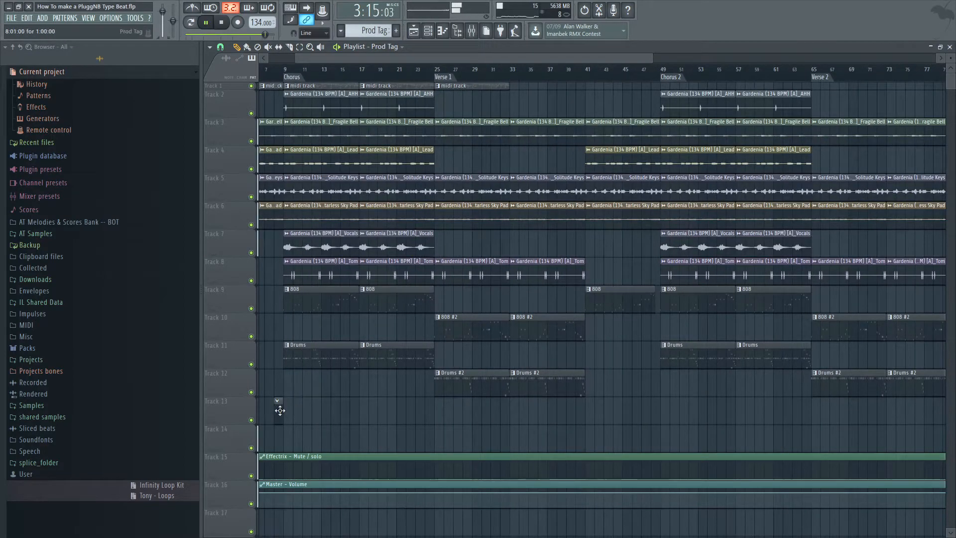
Load the Beat It AT What Up_2 sample from AT Sound Kit Tags as a new channel without loop points, routed to mixer track 15
{"action": "key", "text": "F6"}
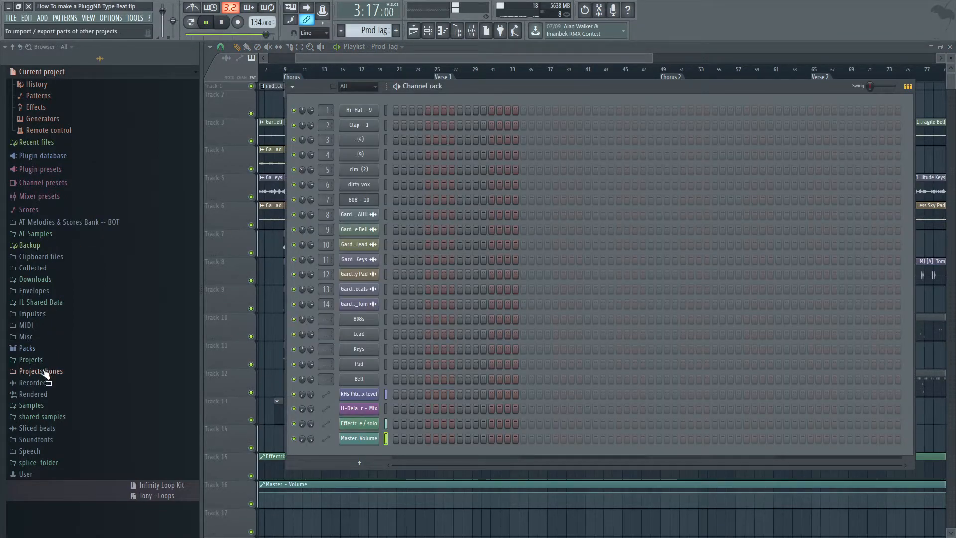
{"action": "left_click", "coordinate": [30, 405]}
{"action": "scroll", "coordinate": [47, 318], "scroll_direction": "down", "scroll_amount": 10}
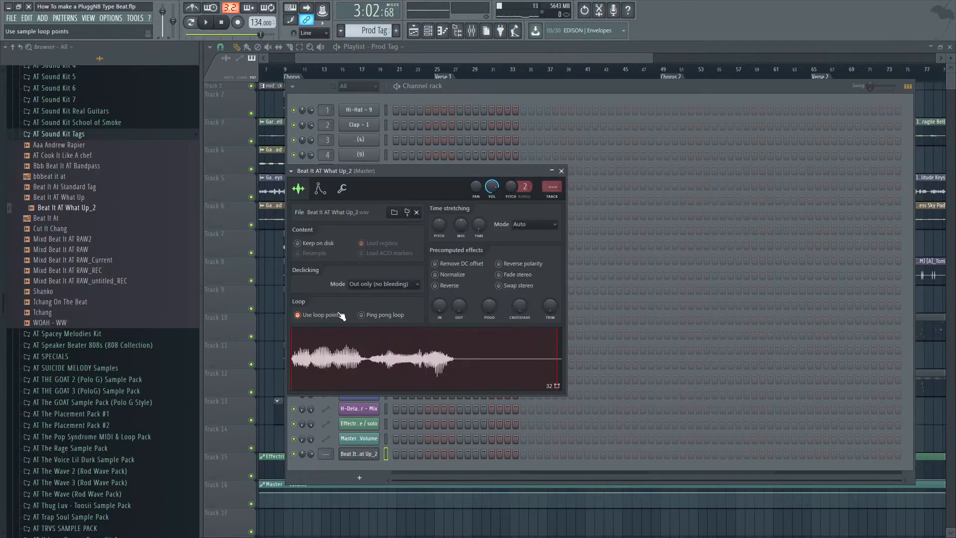
{"action": "left_click", "coordinate": [551, 197]}
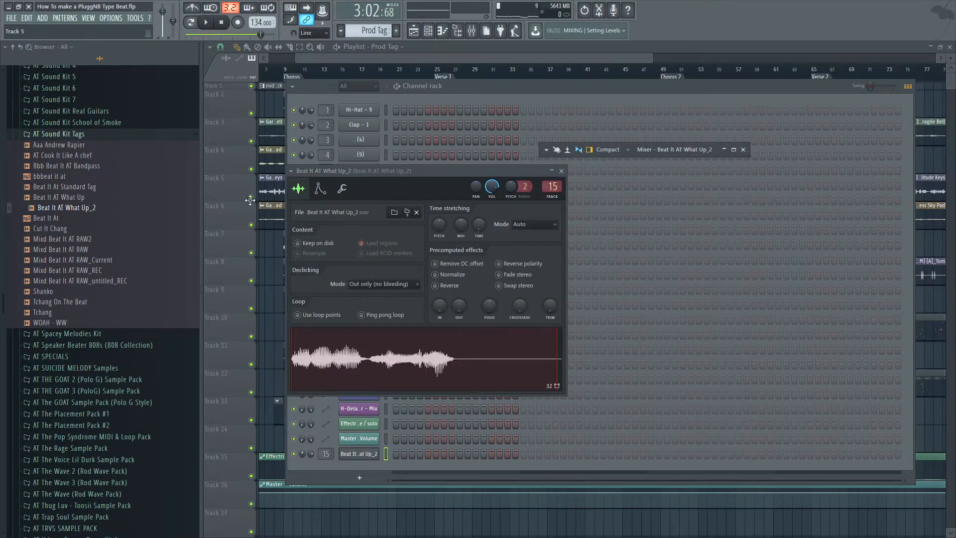
Activate the first step of the Beat It AT What Up_2 channel in the Prod Tag pattern and check its sampler settings
{"action": "left_click", "coordinate": [396, 454]}
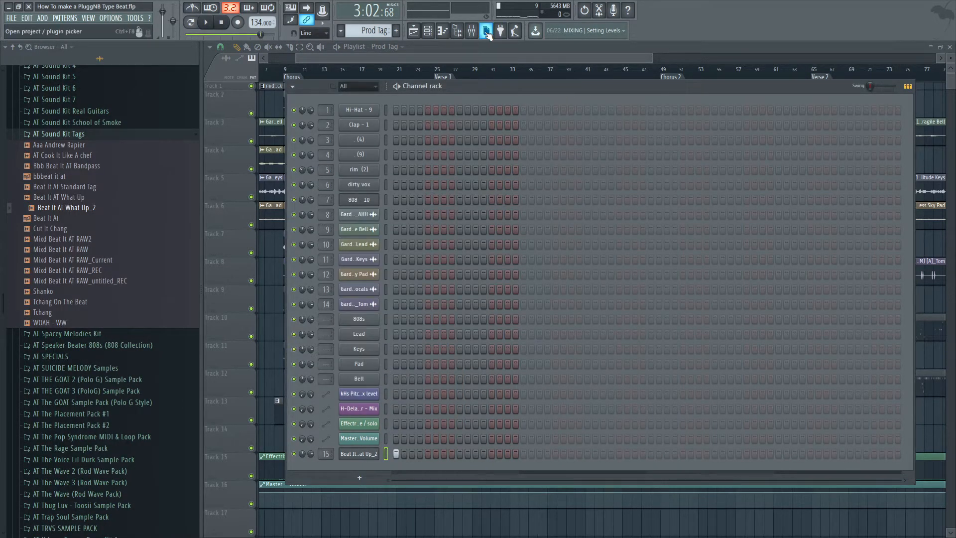
{"action": "left_click", "coordinate": [374, 455]}
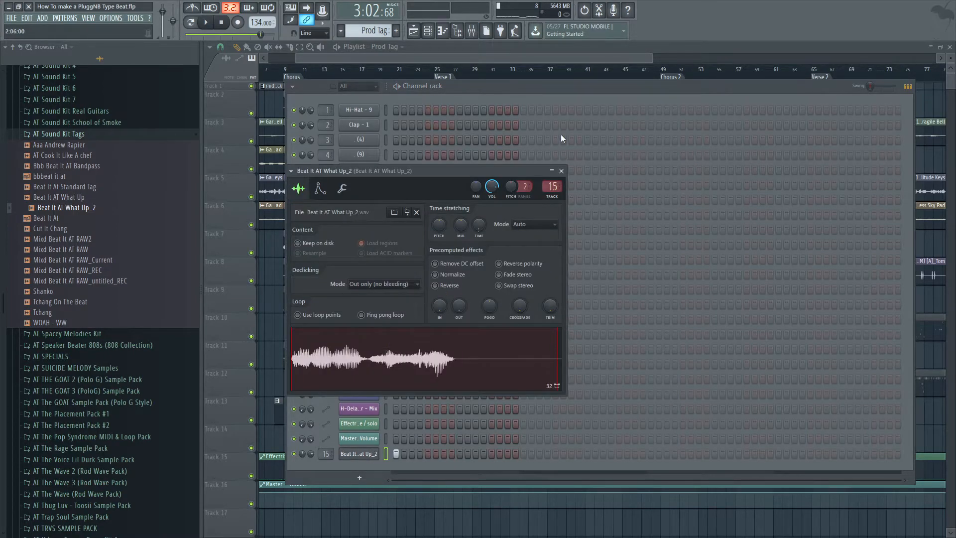
{"action": "left_click", "coordinate": [561, 171]}
Load the Beat It AT What Up NEW mixer preset onto the tag's mixer track 15
{"action": "left_click", "coordinate": [473, 30]}
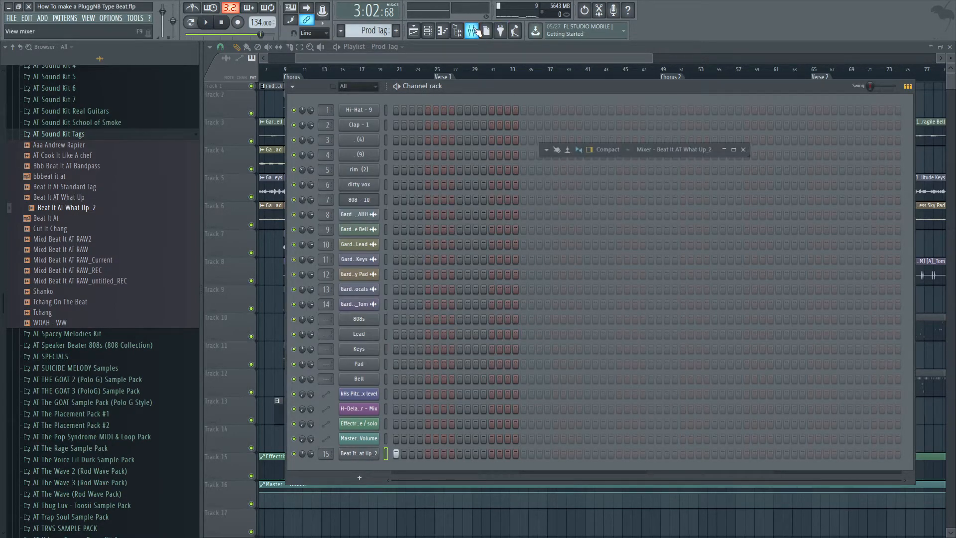
{"action": "left_click", "coordinate": [734, 150]}
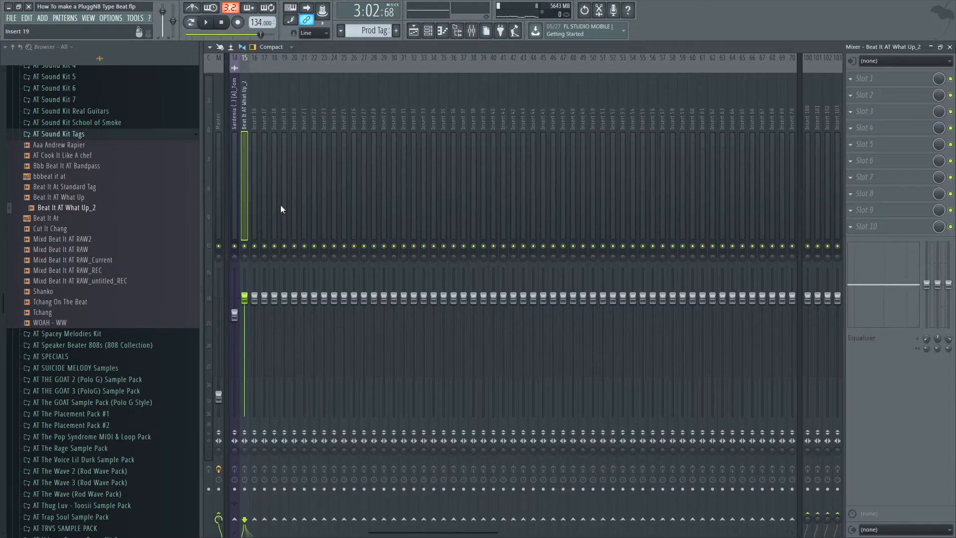
{"action": "scroll", "coordinate": [83, 202], "scroll_direction": "up", "scroll_amount": 15}
{"action": "left_click", "coordinate": [79, 140]}
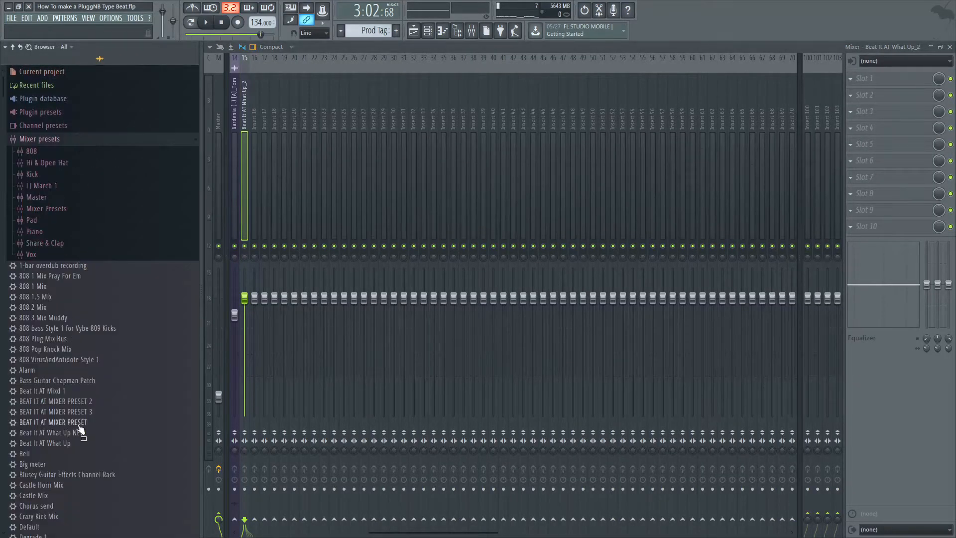
{"action": "left_click_drag", "start_coordinate": [89, 440], "coordinate": [244, 214]}
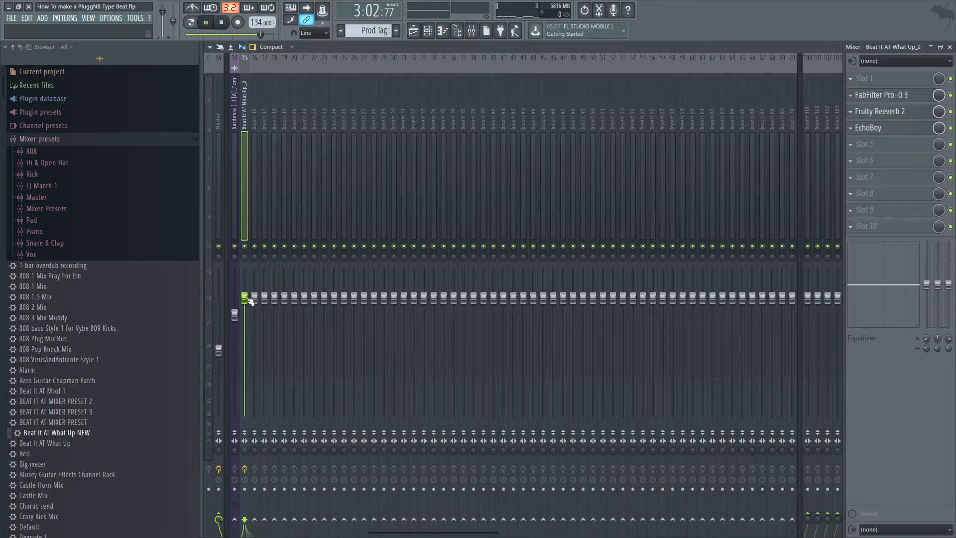
Return to the Playlist and play the song from the start through the producer tag into the first Chorus
{"action": "left_click", "coordinate": [934, 47]}
{"action": "key", "text": "space"}
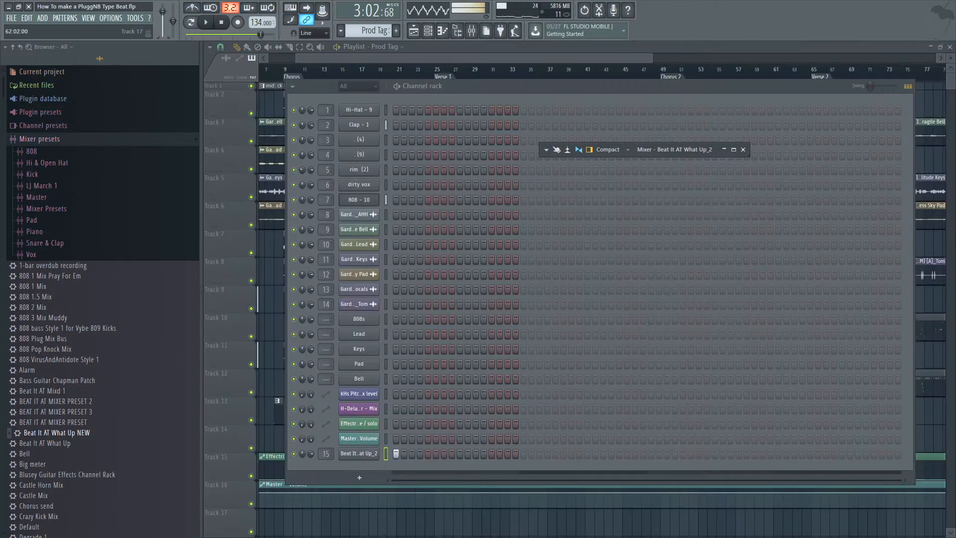
{"action": "key", "text": "F6"}
{"action": "key", "text": "Home"}
{"action": "key", "text": "space"}
{"action": "scroll", "coordinate": [293, 376], "scroll_direction": "up", "scroll_amount": 2}
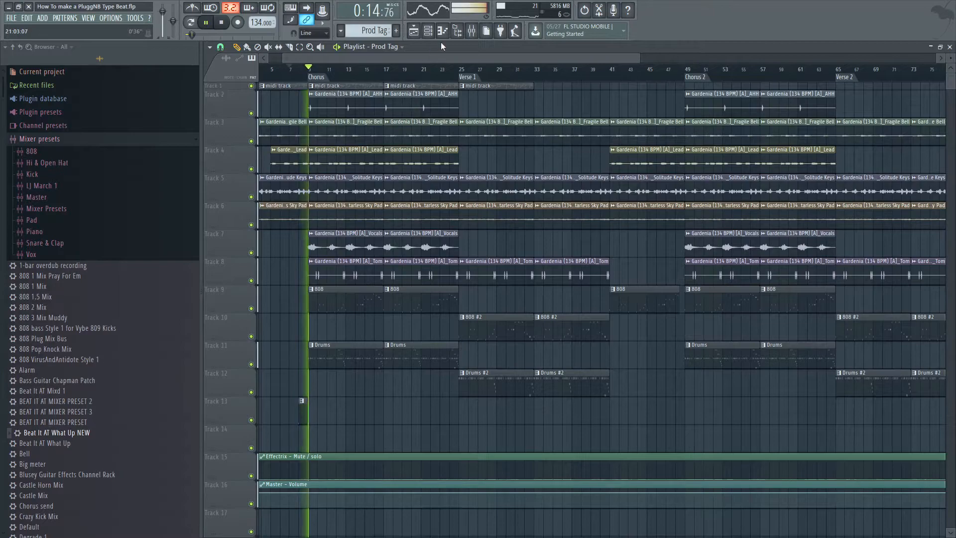
Open the mixer at full size and raise the dirty vox track's volume slightly
{"action": "key", "text": "F9"}
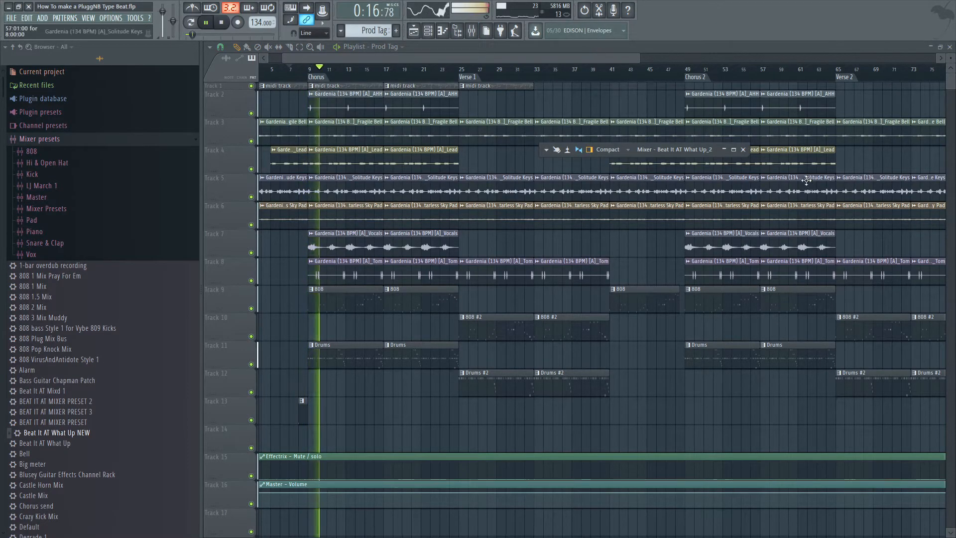
{"action": "left_click", "coordinate": [733, 149]}
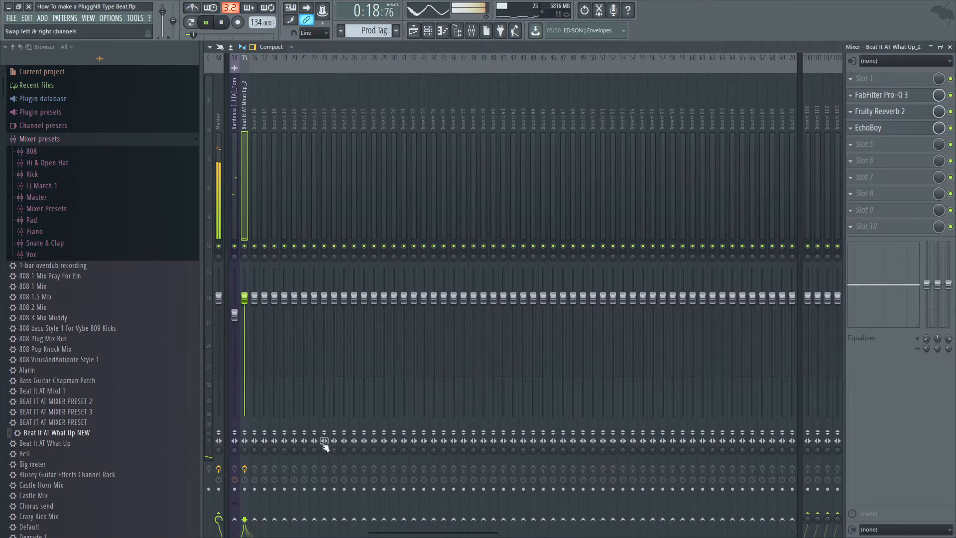
{"action": "left_click_drag", "start_coordinate": [389, 533], "coordinate": [221, 507]}
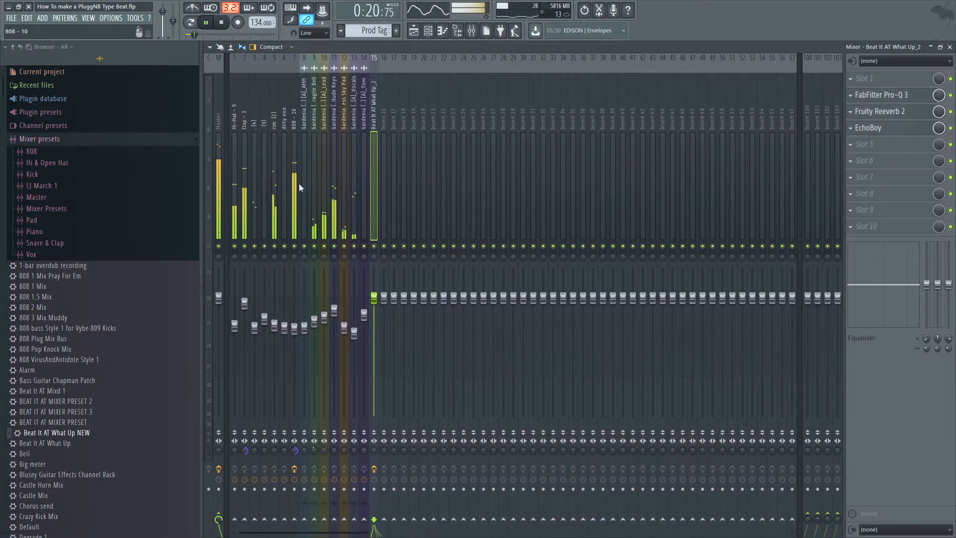
{"action": "left_click", "coordinate": [285, 194]}
{"action": "left_click", "coordinate": [299, 201]}
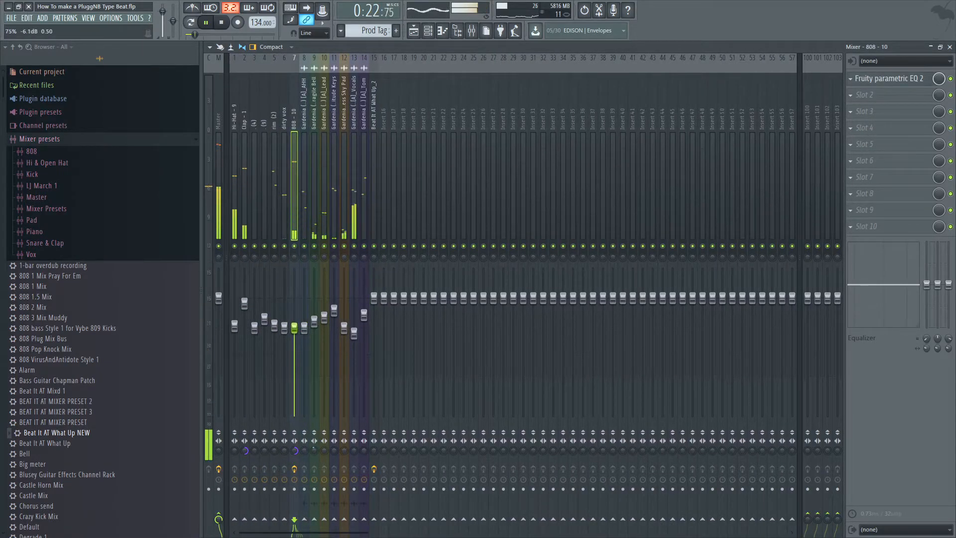
{"action": "left_click", "coordinate": [283, 210]}
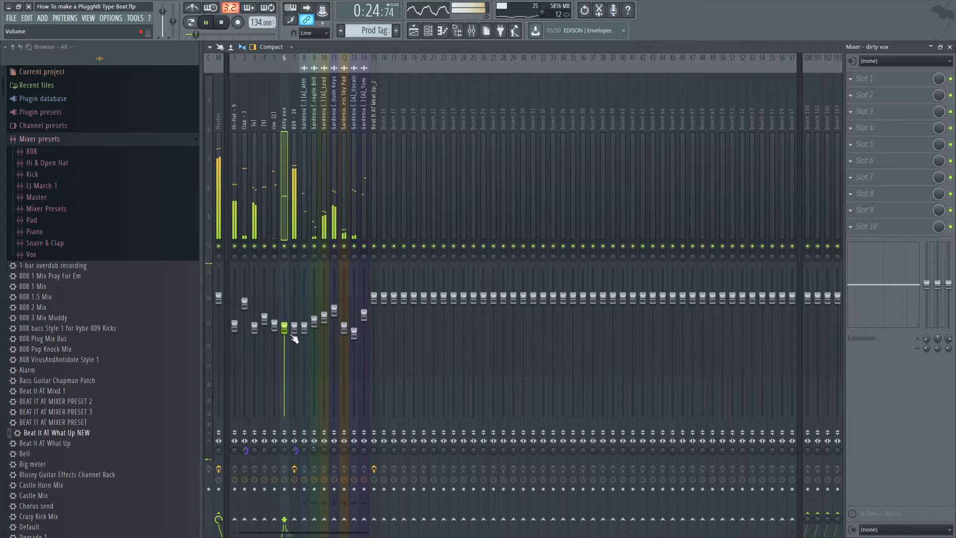
{"action": "left_click_drag", "start_coordinate": [285, 325], "coordinate": [285, 317]}
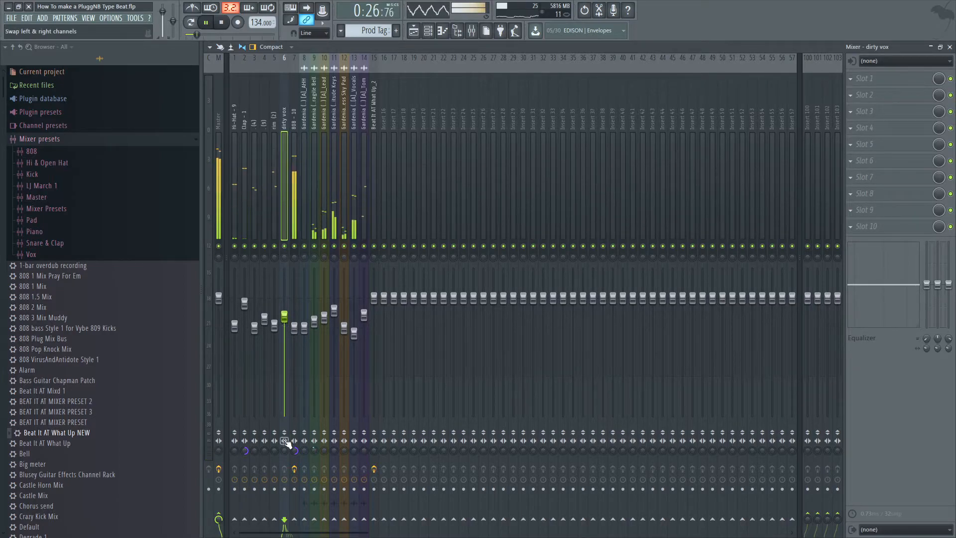
{"action": "left_click", "coordinate": [277, 199]}
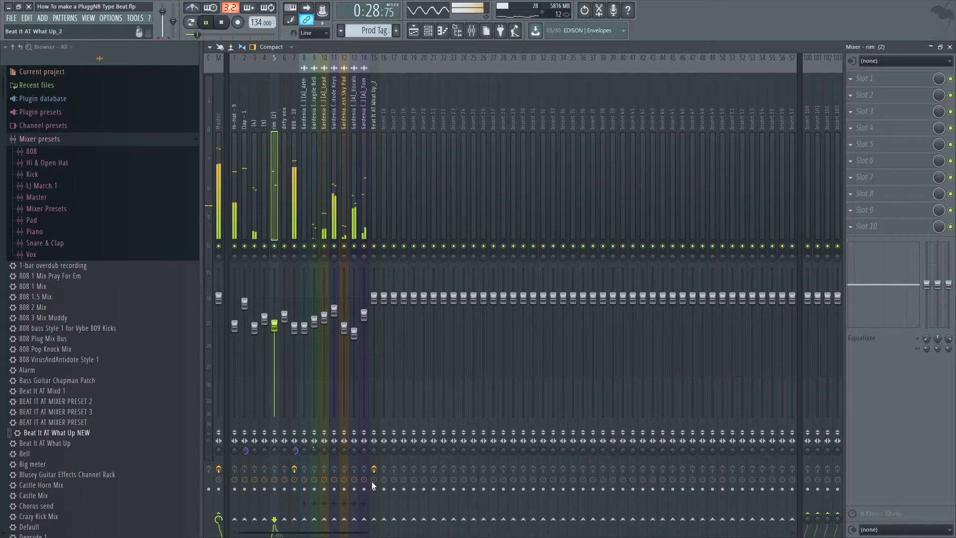
Load Ozone 8 Vintage Limiter into slot 5 of the Master track
{"action": "left_click", "coordinate": [217, 183]}
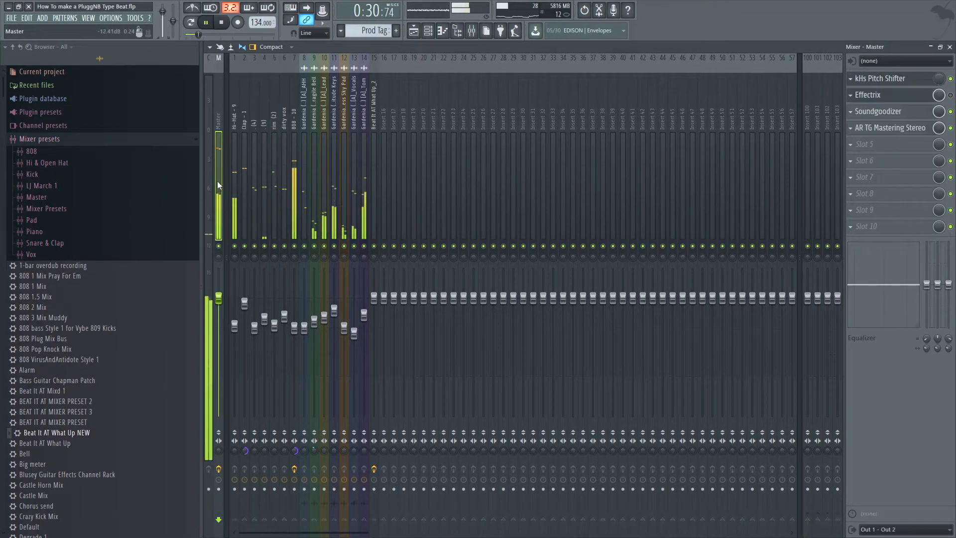
{"action": "left_click", "coordinate": [861, 144]}
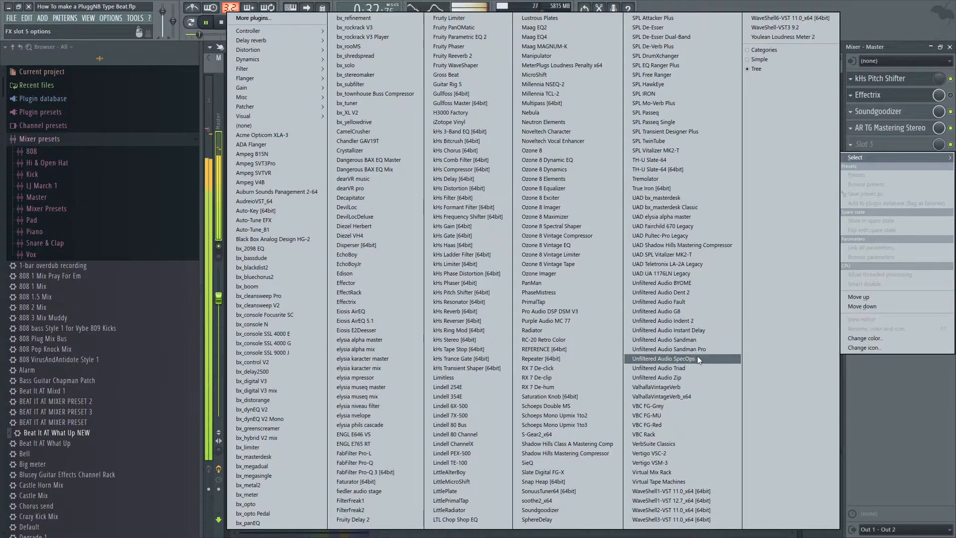
{"action": "left_click", "coordinate": [587, 255]}
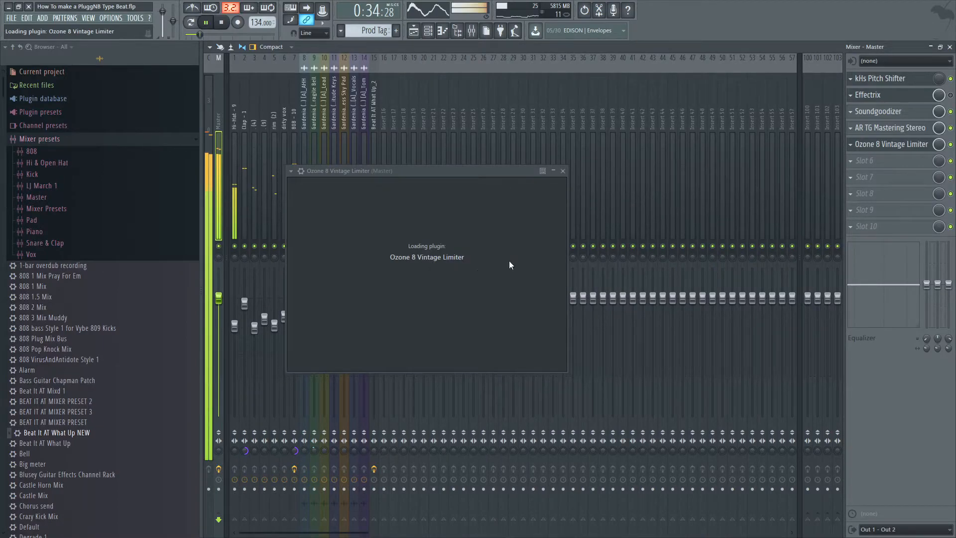
Set the Vintage Limiter's threshold to -0.9 dB and its character to 2.60, and close the open plugin windows
{"action": "left_click_drag", "start_coordinate": [571, 298], "coordinate": [572, 310]}
{"action": "left_click_drag", "start_coordinate": [667, 357], "coordinate": [668, 346]}
{"action": "left_click_drag", "start_coordinate": [554, 299], "coordinate": [558, 291]}
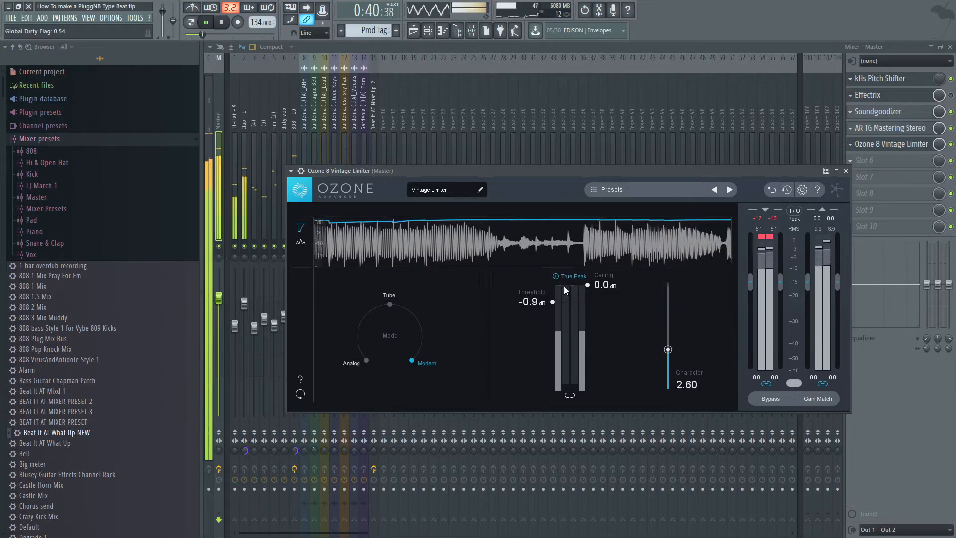
{"action": "left_click", "coordinate": [845, 171]}
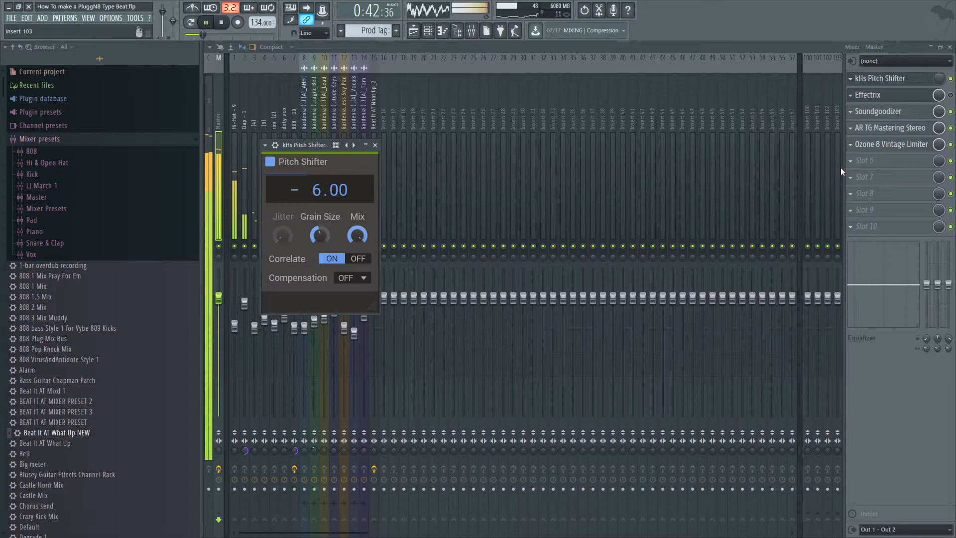
{"action": "left_click", "coordinate": [375, 145]}
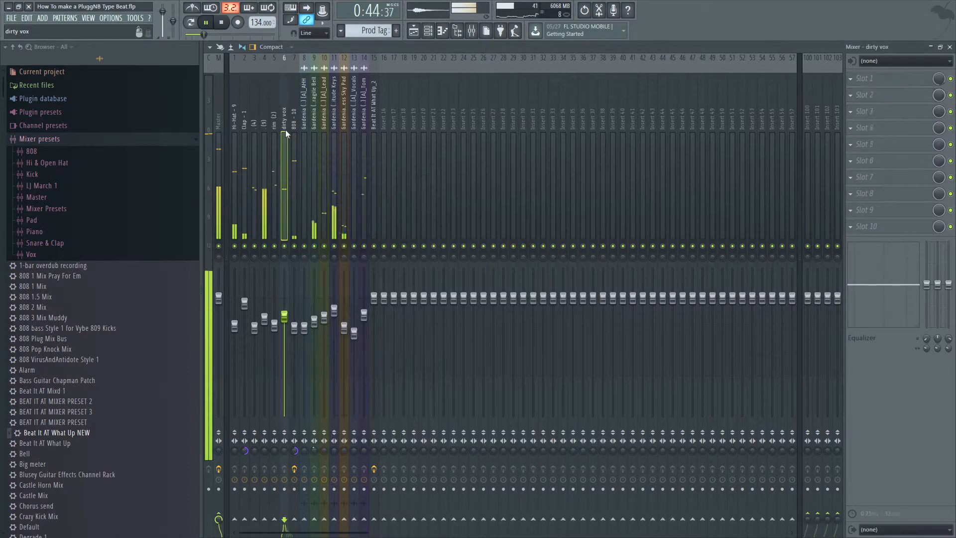
Return to the Playlist, repeat the midi track pattern along Track 1 to the end of the Outro, and mute Track 1
{"action": "left_click", "coordinate": [267, 151]}
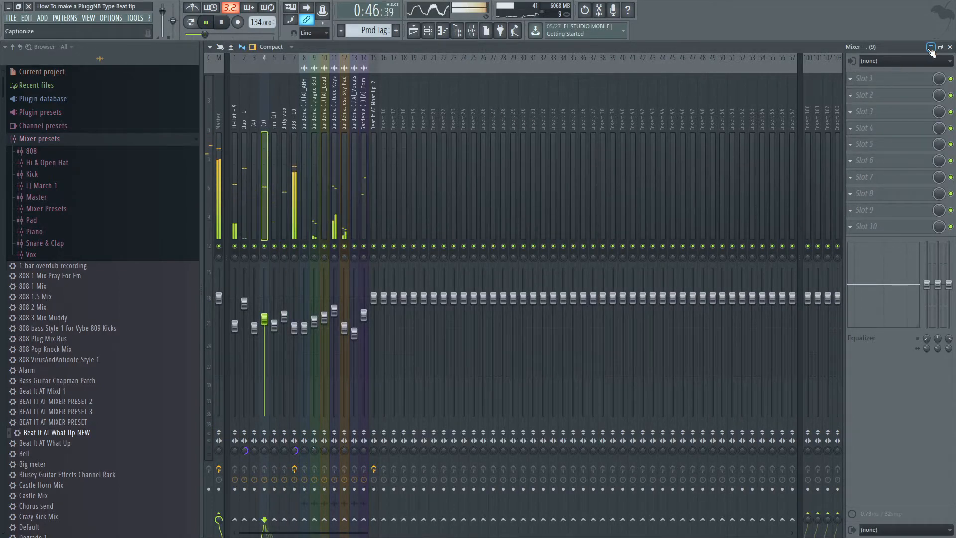
{"action": "left_click", "coordinate": [950, 47]}
{"action": "key", "text": "Escape"}
{"action": "scroll", "coordinate": [617, 374], "scroll_direction": "down", "scroll_amount": 1}
{"action": "scroll", "coordinate": [585, 367], "scroll_direction": "down", "scroll_amount": 1}
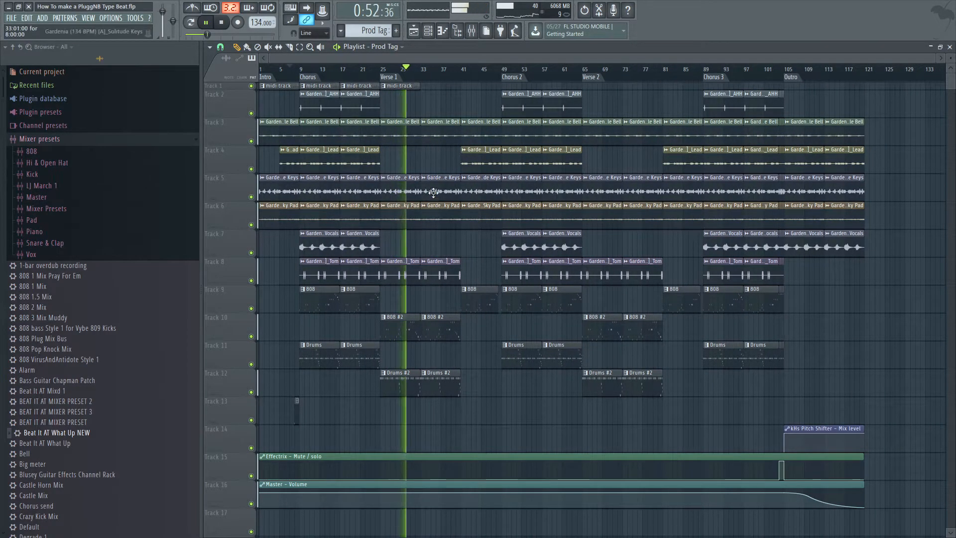
{"action": "left_click", "coordinate": [398, 87]}
{"action": "left_click", "coordinate": [427, 88]}
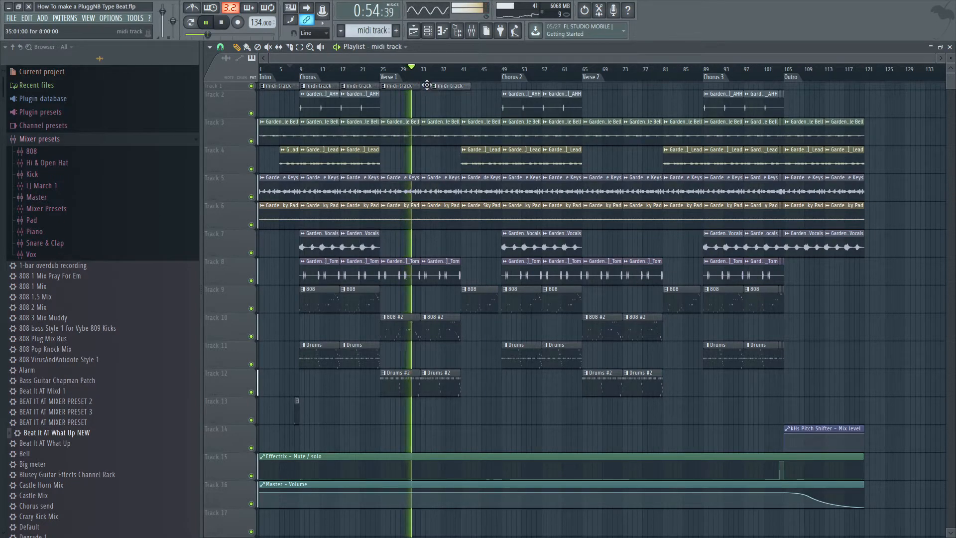
{"action": "mouse_move", "coordinate": [441, 86]}
{"action": "left_mouse_down"}
{"action": "mouse_move", "coordinate": [841, 86]}
{"action": "mouse_move", "coordinate": [830, 90]}
{"action": "left_mouse_up"}
{"action": "left_click", "coordinate": [830, 90]}
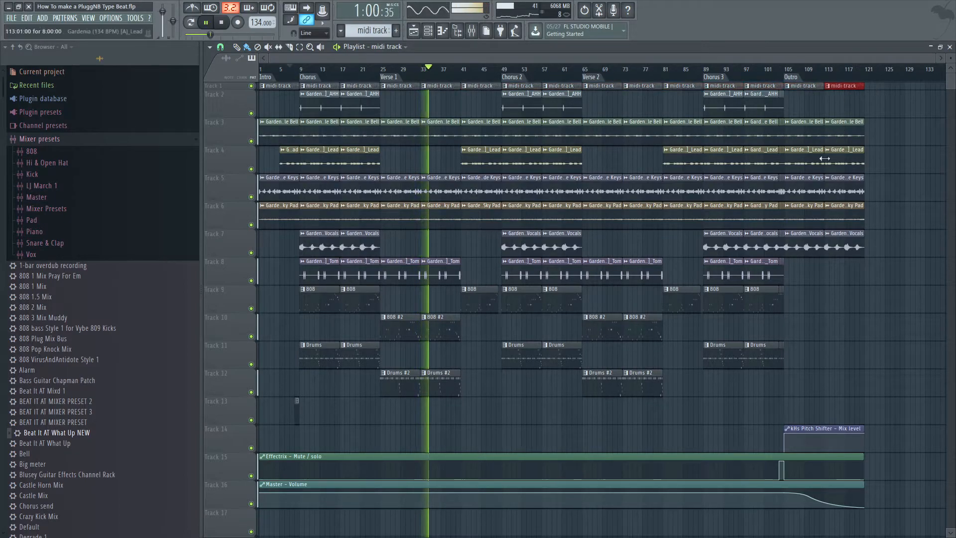
{"action": "right_click", "coordinate": [929, 164]}
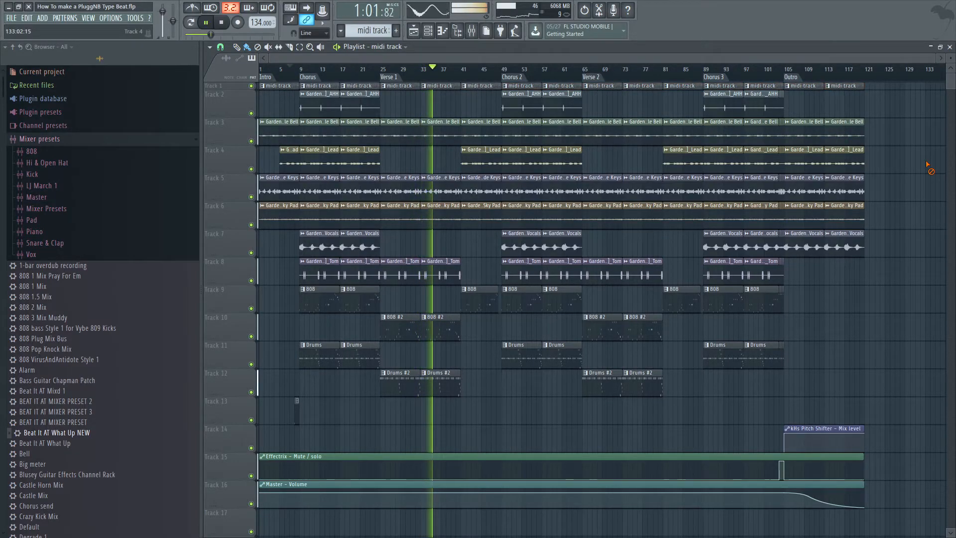
{"action": "left_click", "coordinate": [252, 87]}
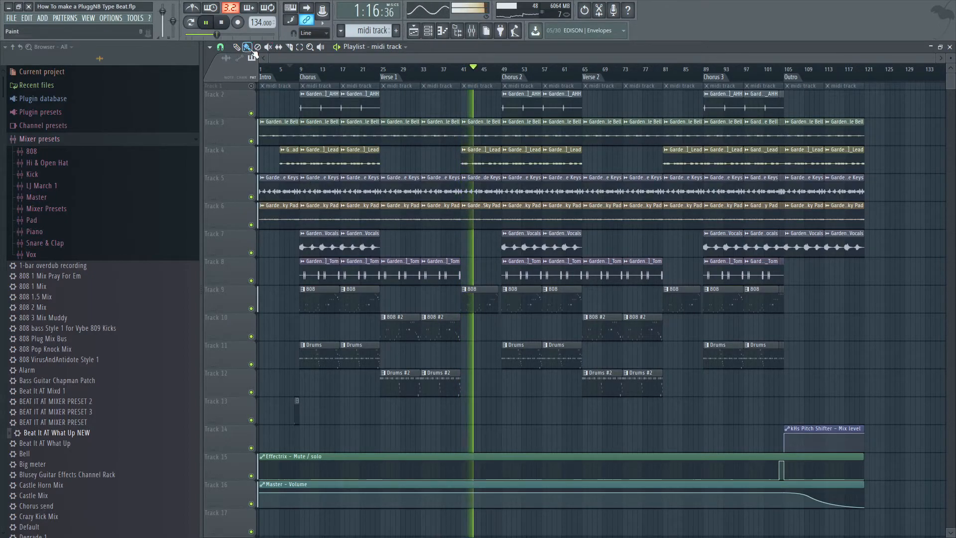
Reopen the mixer and maximize its window
{"action": "left_click", "coordinate": [472, 31]}
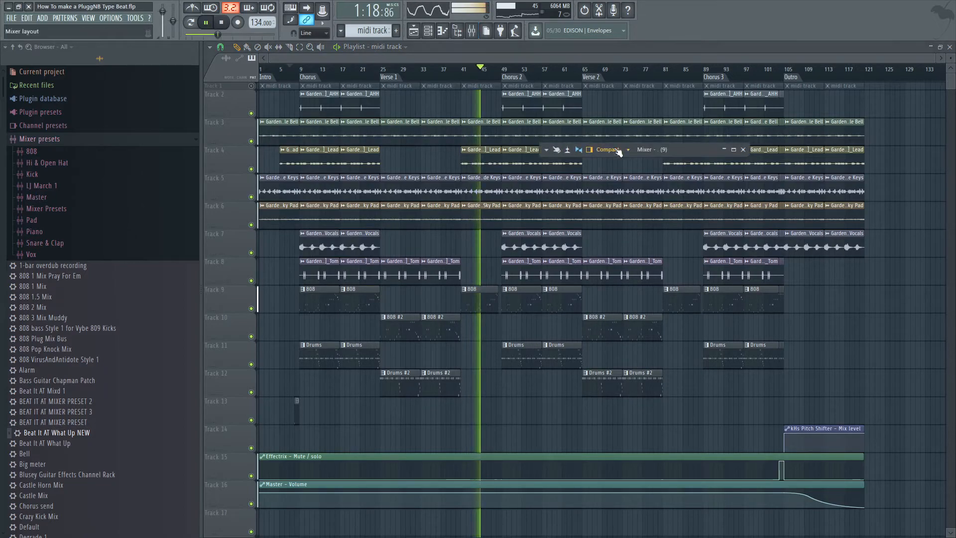
{"action": "left_click", "coordinate": [734, 149]}
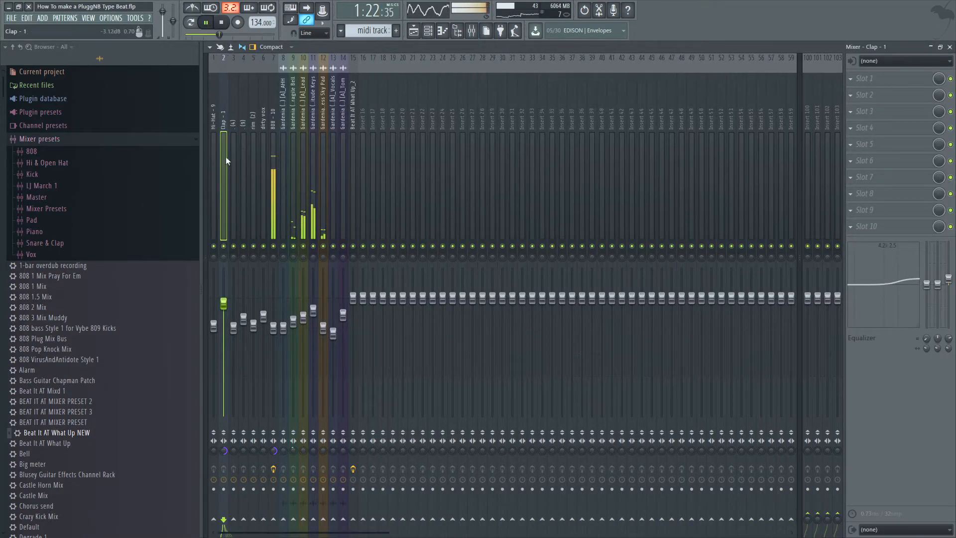
{"action": "left_click", "coordinate": [218, 158]}
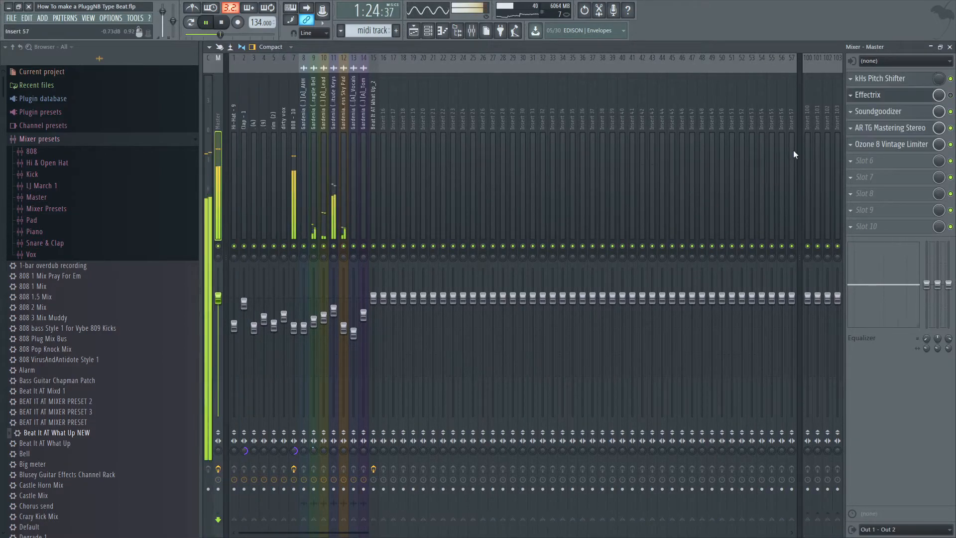
{"action": "left_click", "coordinate": [875, 159]}
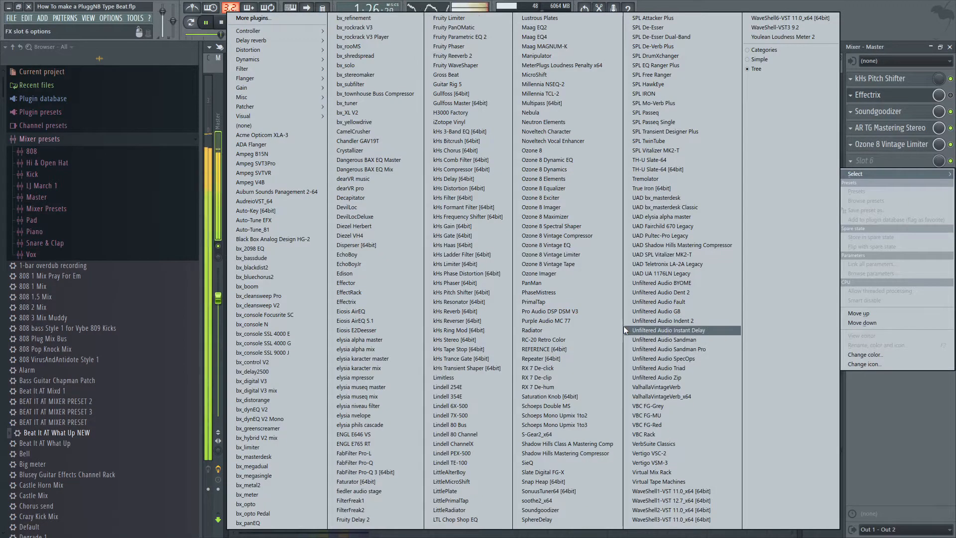
{"action": "left_click", "coordinate": [920, 448]}
Lower the volume of the Gardenia Vocals mixer track slightly
{"action": "left_click", "coordinate": [342, 180]}
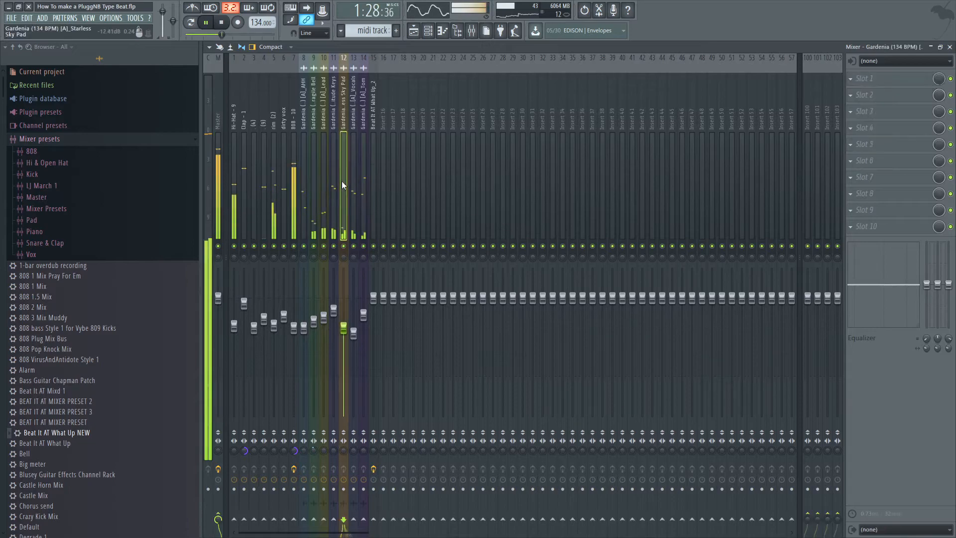
{"action": "left_click", "coordinate": [355, 178]}
{"action": "left_click_drag", "start_coordinate": [353, 332], "coordinate": [354, 339]}
{"action": "left_click", "coordinate": [878, 79]}
{"action": "left_click", "coordinate": [929, 445]}
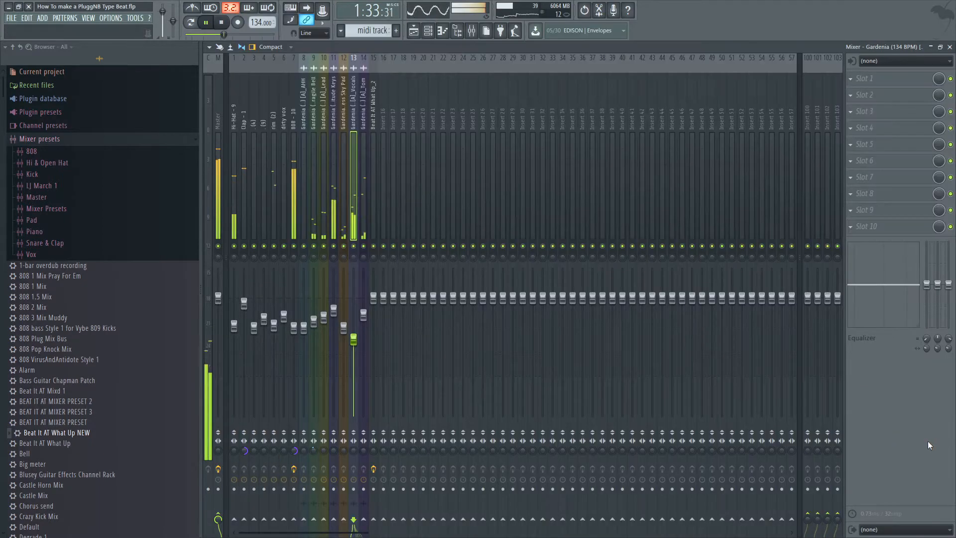
With the Gardenia Lead track temporarily soloed, raise the Solitude Keys volume slightly and set the Lead volume to -2.5 dB
{"action": "right_click", "coordinate": [324, 245]}
{"action": "left_click_drag", "start_coordinate": [332, 296], "coordinate": [332, 293]}
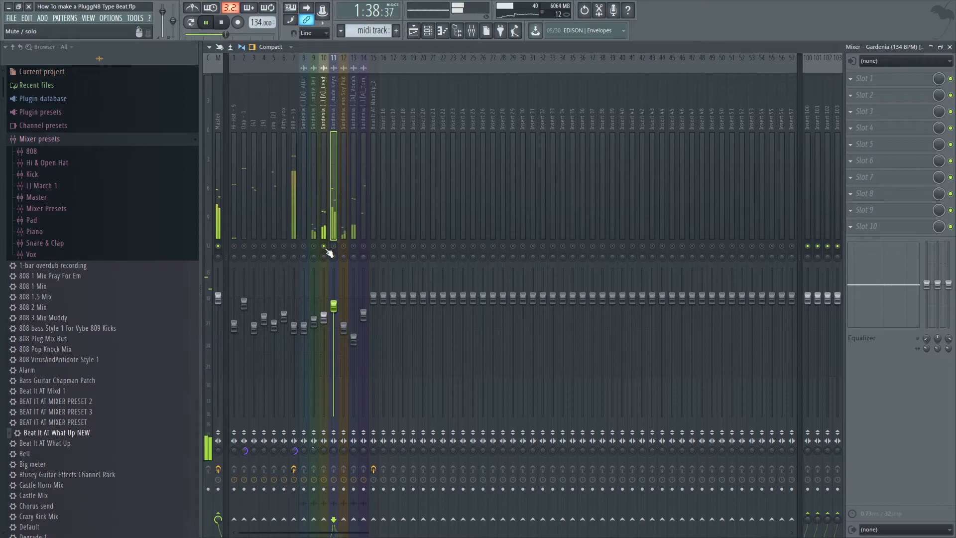
{"action": "left_click_drag", "start_coordinate": [323, 316], "coordinate": [323, 309]}
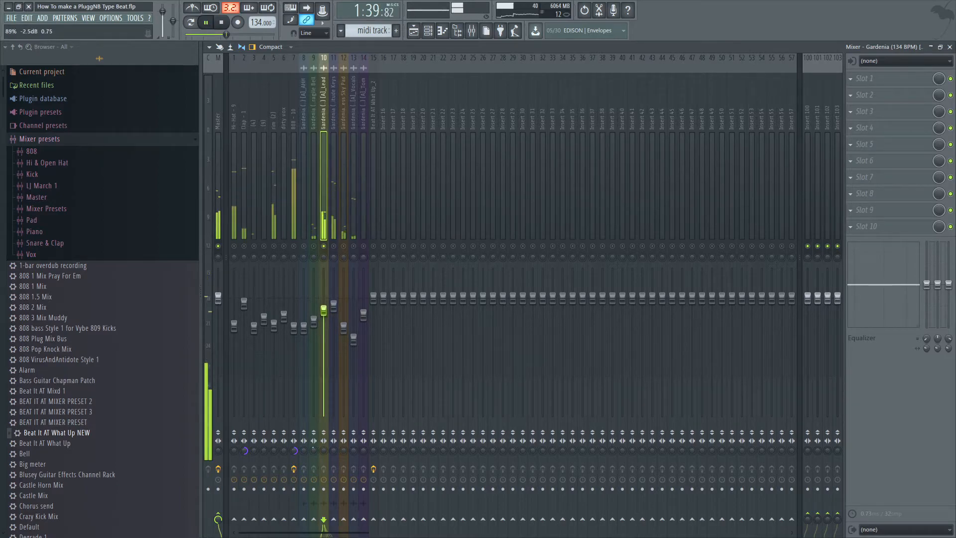
{"action": "right_click", "coordinate": [325, 246]}
Check the levels of the clap, percussion and Master tracks during playback, and stop the song
{"action": "left_click", "coordinate": [243, 190]}
{"action": "left_click", "coordinate": [265, 199]}
{"action": "left_click", "coordinate": [251, 196]}
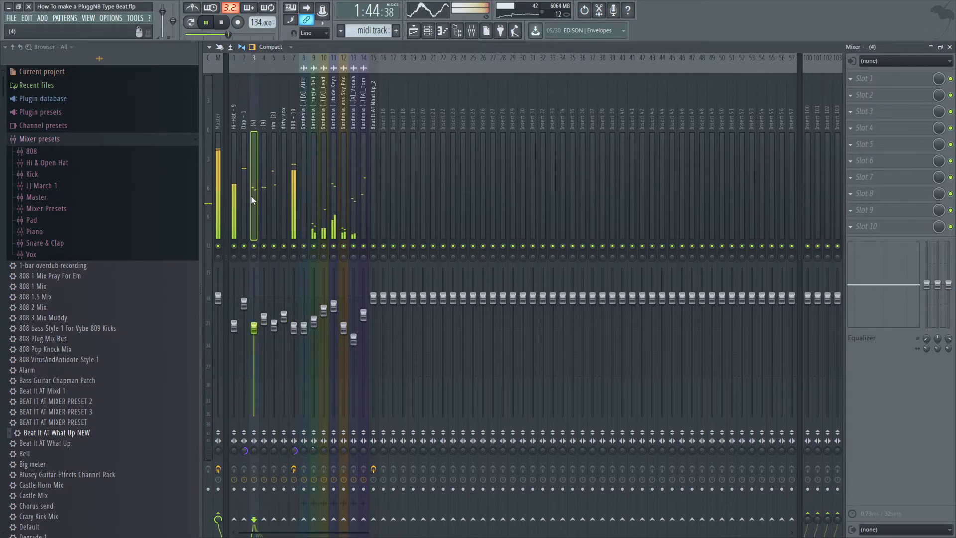
{"action": "left_click", "coordinate": [216, 171]}
{"action": "key", "text": "space"}
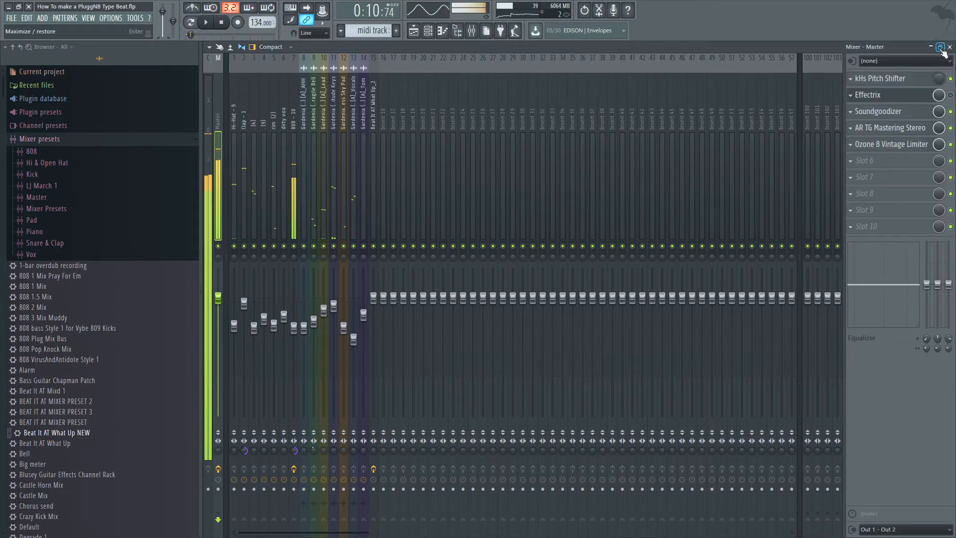
{"action": "left_click", "coordinate": [253, 152]}
{"action": "left_click", "coordinate": [218, 120]}
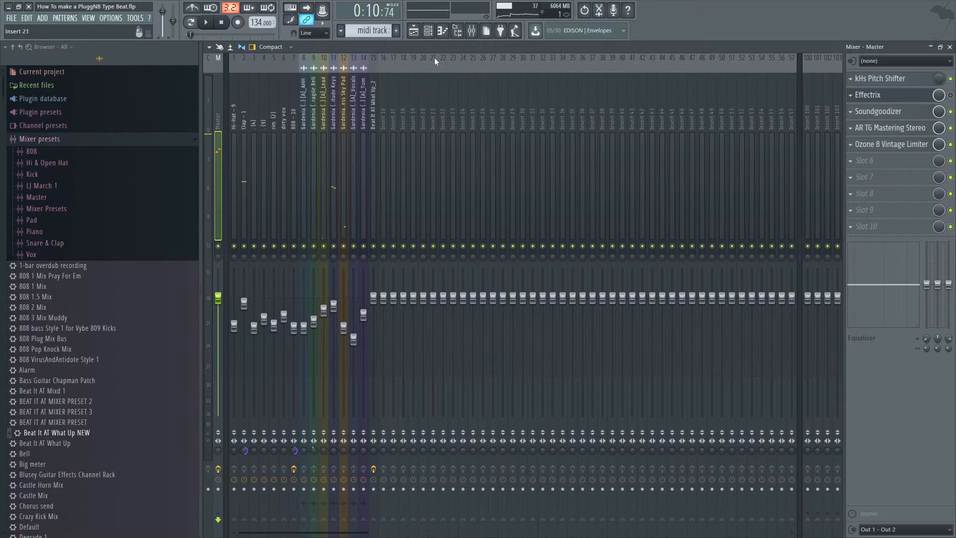
Hide the browser, return to the Playlist and play the song from the vinyl-stop transition at bar 104 into the Outro
{"action": "left_click", "coordinate": [463, 40]}
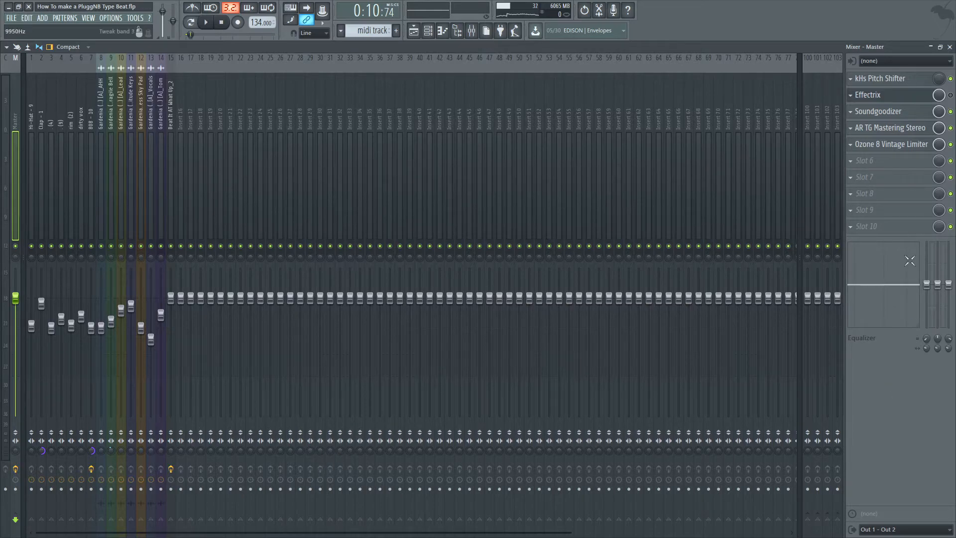
{"action": "left_click", "coordinate": [950, 47]}
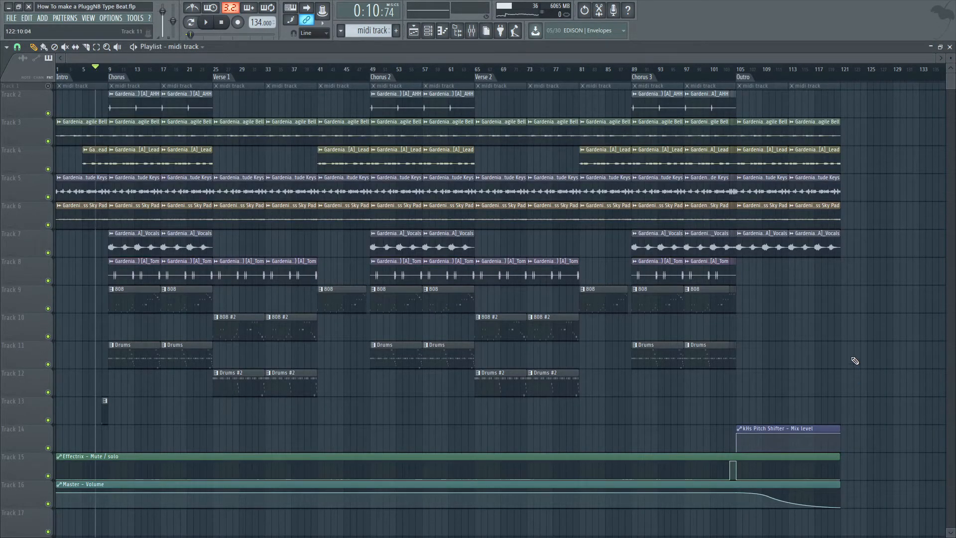
{"action": "scroll", "coordinate": [854, 360], "scroll_direction": "down", "scroll_amount": 5}
{"action": "scroll", "coordinate": [797, 339], "scroll_direction": "up", "scroll_amount": 2}
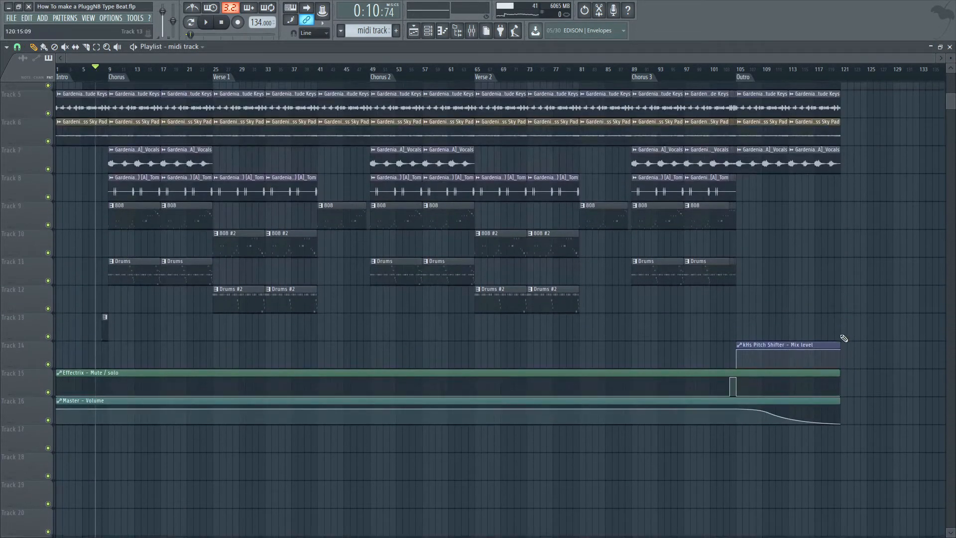
{"action": "scroll", "coordinate": [838, 320], "scroll_direction": "up", "scroll_amount": 3}
{"action": "left_click", "coordinate": [748, 75]}
{"action": "left_click", "coordinate": [731, 75]}
{"action": "key", "text": "space"}
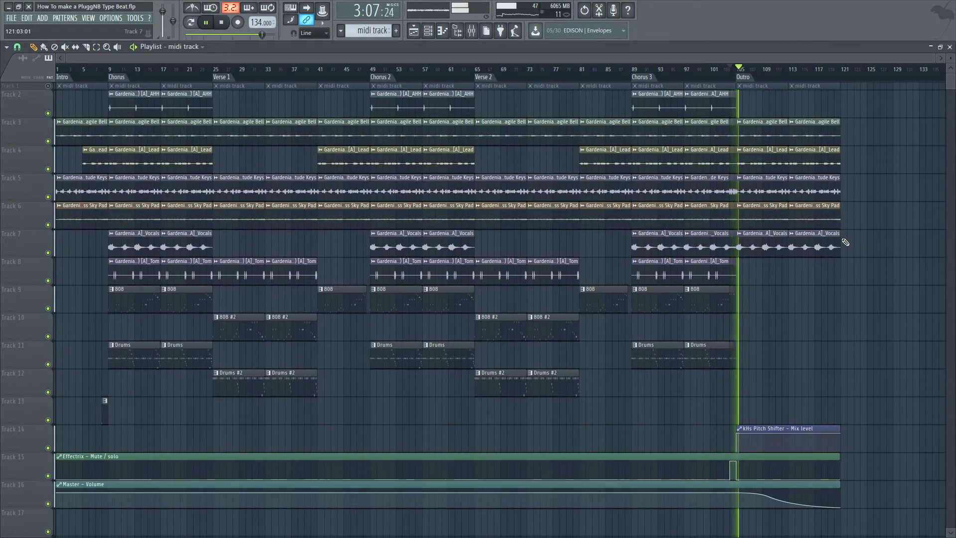
{"action": "scroll", "coordinate": [750, 342], "scroll_direction": "up", "scroll_amount": 2}
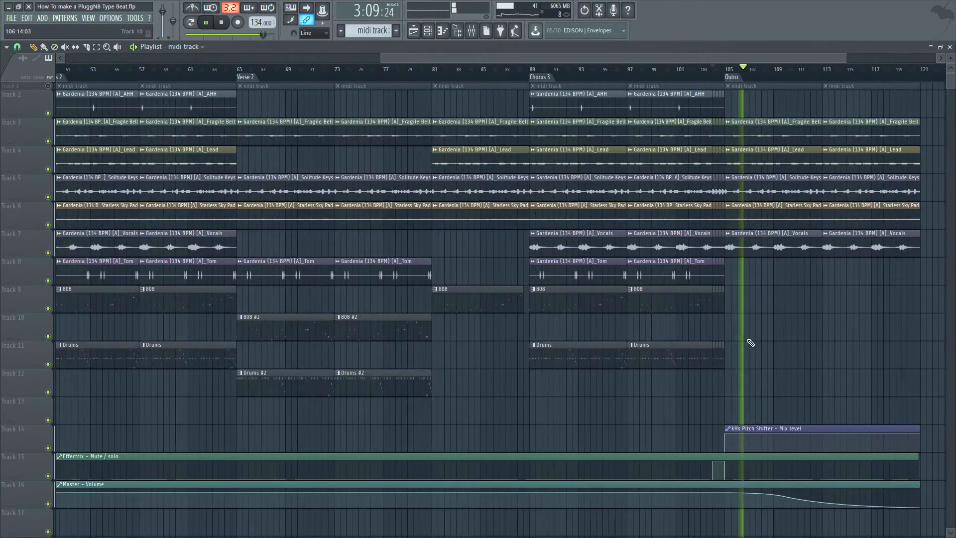
Stop the song and free slot 3 of the Master track by moving Soundgoodizer and the effects after it down one slot
{"action": "scroll", "coordinate": [750, 342], "scroll_direction": "up", "scroll_amount": 3}
{"action": "scroll", "coordinate": [654, 303], "scroll_direction": "down", "scroll_amount": 5}
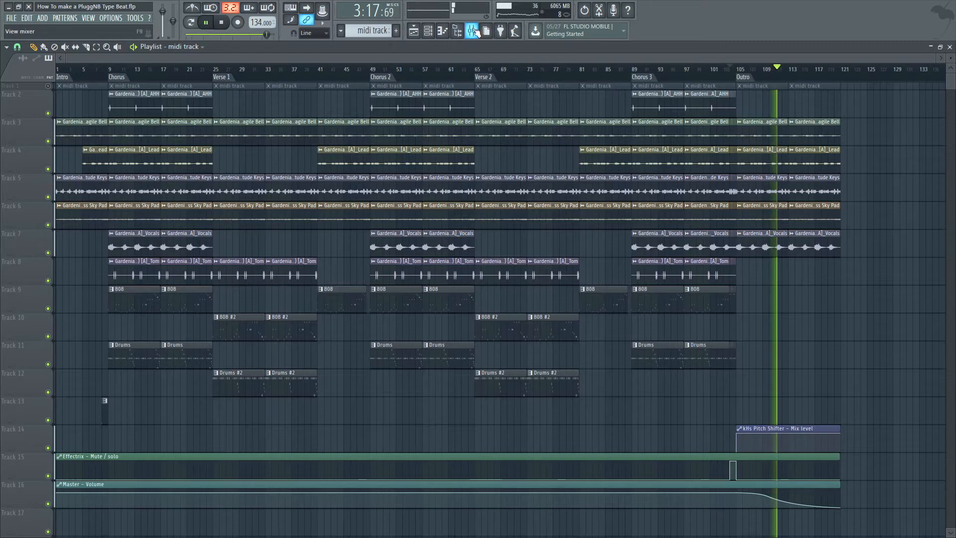
{"action": "left_click", "coordinate": [471, 31]}
{"action": "key", "text": "space"}
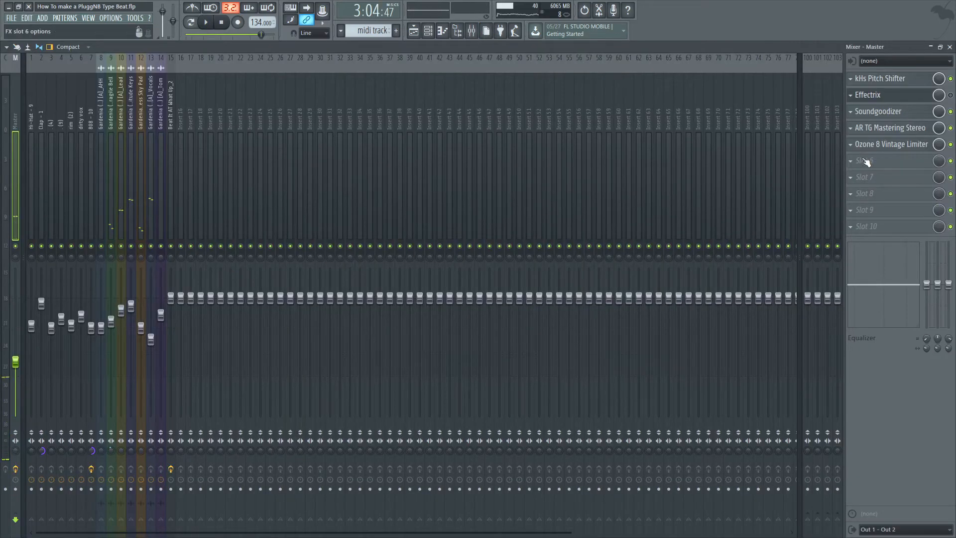
{"action": "scroll", "coordinate": [886, 145], "scroll_direction": "down", "scroll_amount": 1}
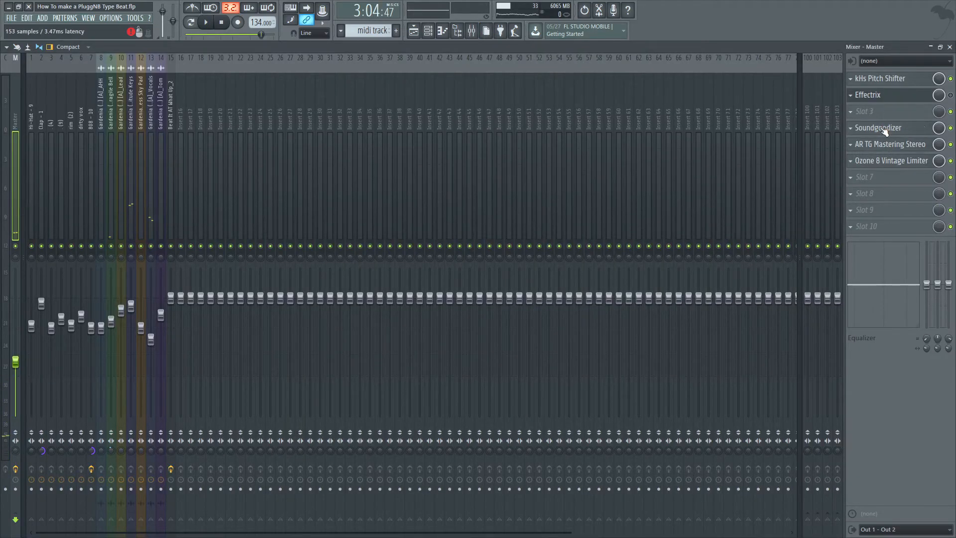
{"action": "scroll", "coordinate": [880, 112], "scroll_direction": "down", "scroll_amount": 1}
Load ValhallaVintageVerb_x64 into Master slot 3 and turn the slot's mix level down to 0%
{"action": "left_click", "coordinate": [878, 112]}
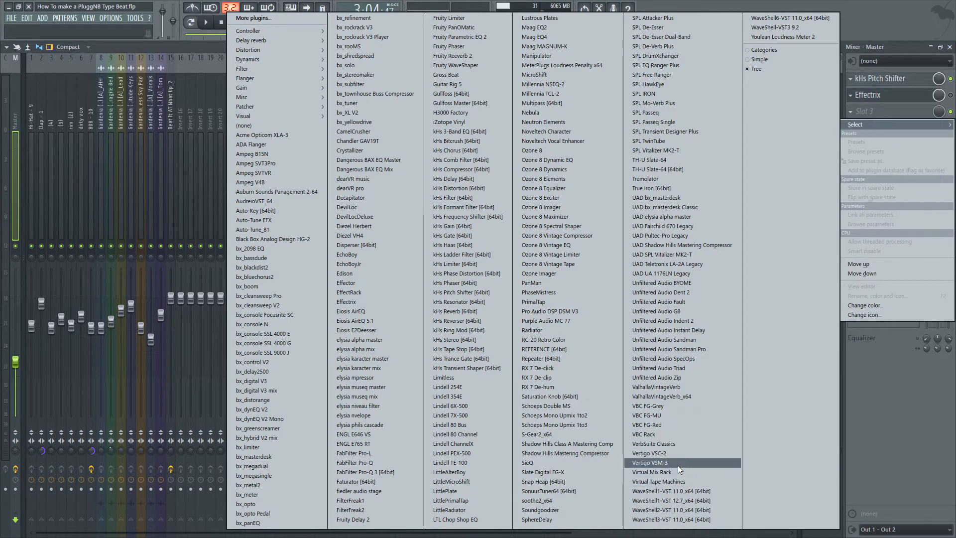
{"action": "left_click", "coordinate": [679, 399]}
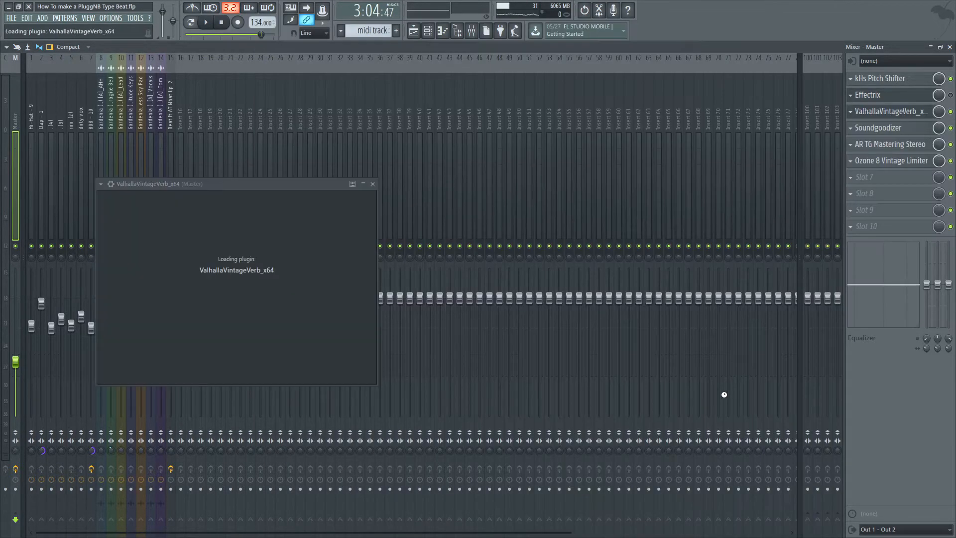
{"action": "left_click_drag", "start_coordinate": [938, 111], "coordinate": [938, 144]}
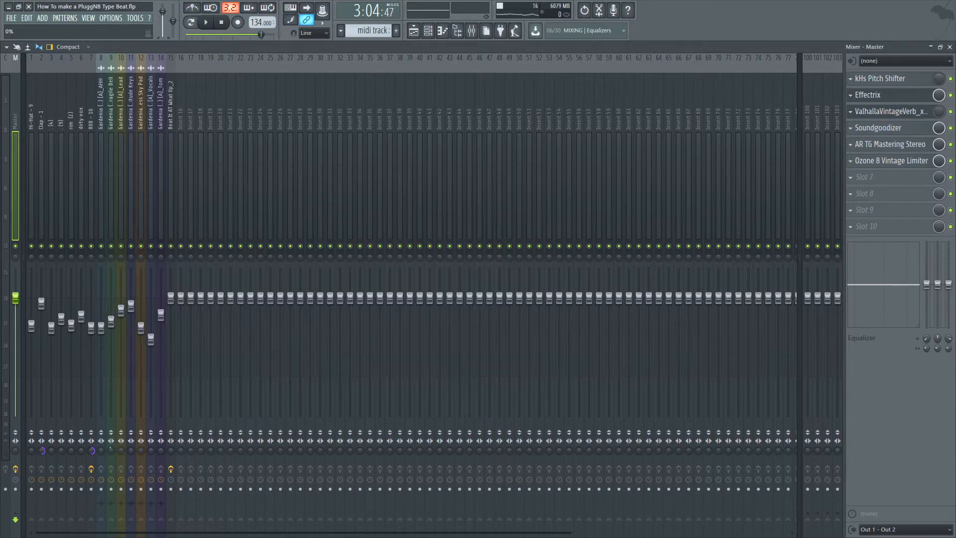
{"action": "key", "text": "space"}
{"action": "mouse_move", "coordinate": [939, 111]}
{"action": "left_mouse_down"}
{"action": "mouse_move", "coordinate": [939, 84]}
{"action": "mouse_move", "coordinate": [939, 120]}
{"action": "left_mouse_up"}
{"action": "key", "text": "space"}
Set the Master reverb's decay to 2.46 s, predelay to 3.78 ms and low cut to 160 Hz
{"action": "left_click", "coordinate": [916, 117]}
{"action": "left_click_drag", "start_coordinate": [217, 279], "coordinate": [217, 302]}
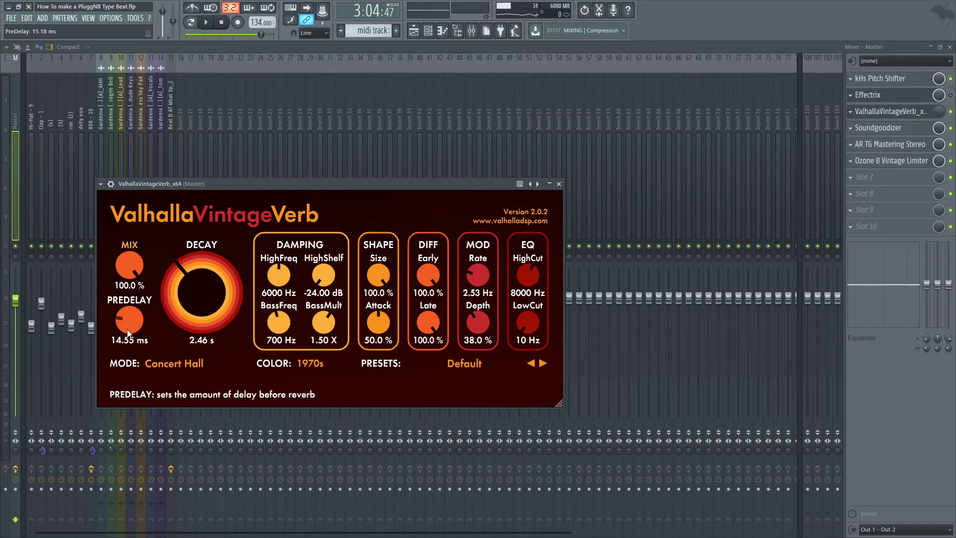
{"action": "left_click_drag", "start_coordinate": [128, 332], "coordinate": [127, 343]}
{"action": "left_click_drag", "start_coordinate": [526, 312], "coordinate": [527, 299]}
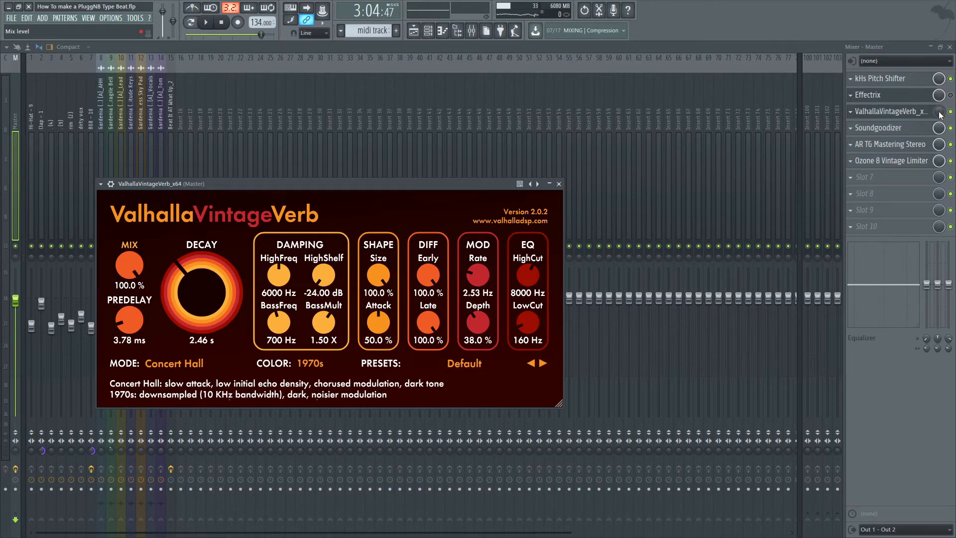
Create an automation clip for the ValhallaVintageVerb mix level and bring up its section before the Outro in the Playlist
{"action": "right_click", "coordinate": [940, 114]}
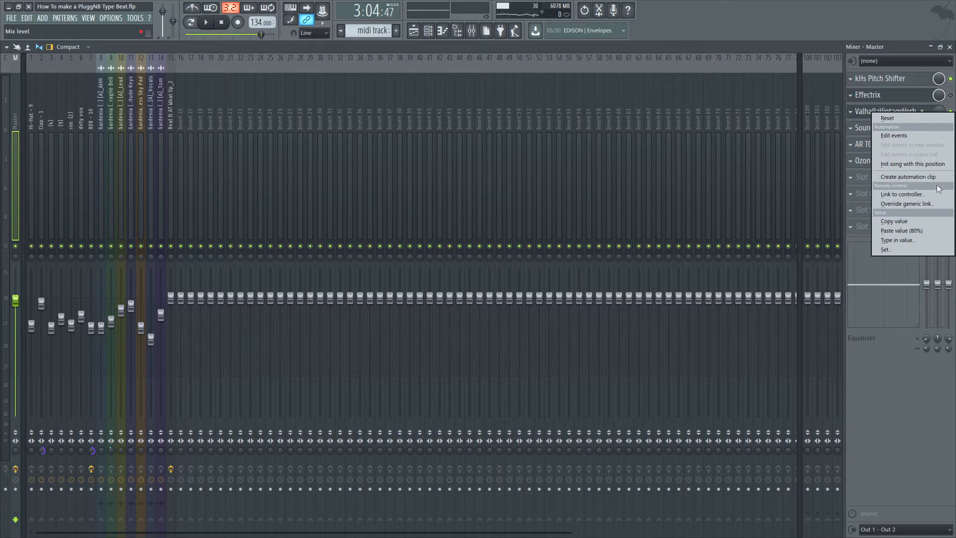
{"action": "left_click", "coordinate": [929, 178]}
{"action": "left_click", "coordinate": [940, 47]}
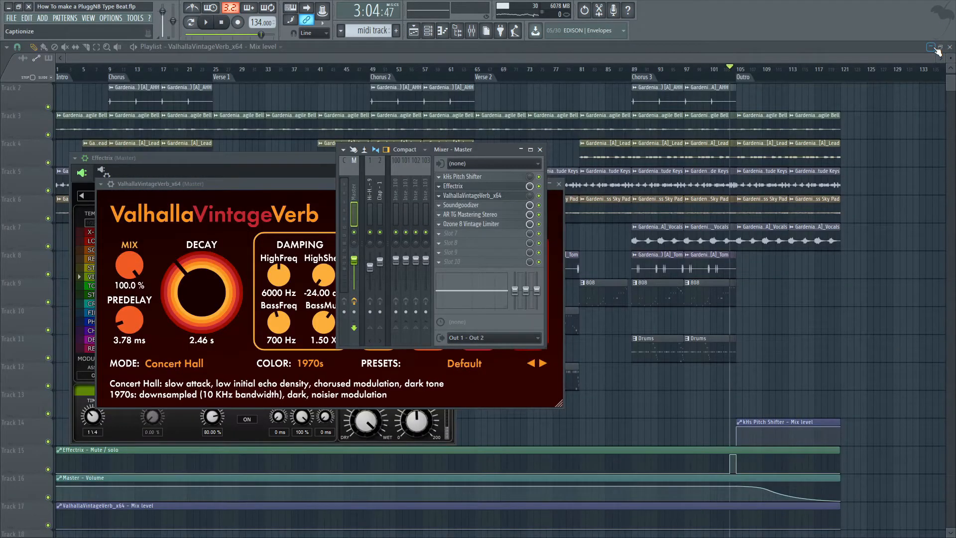
{"action": "right_click", "coordinate": [890, 301]}
{"action": "scroll", "coordinate": [754, 302], "scroll_direction": "down", "scroll_amount": 7}
{"action": "scroll", "coordinate": [728, 377], "scroll_direction": "up", "scroll_amount": 5}
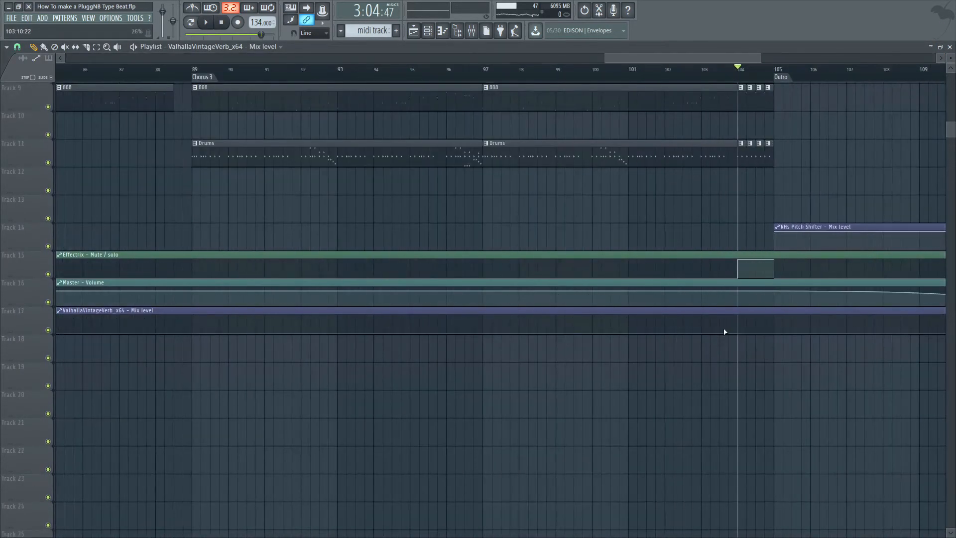
Shape the reverb mix automation to rise from about bar 103.5 to a peak just before bar 105 and drop to zero shortly after it
{"action": "left_click_drag", "start_coordinate": [773, 330], "coordinate": [775, 305]}
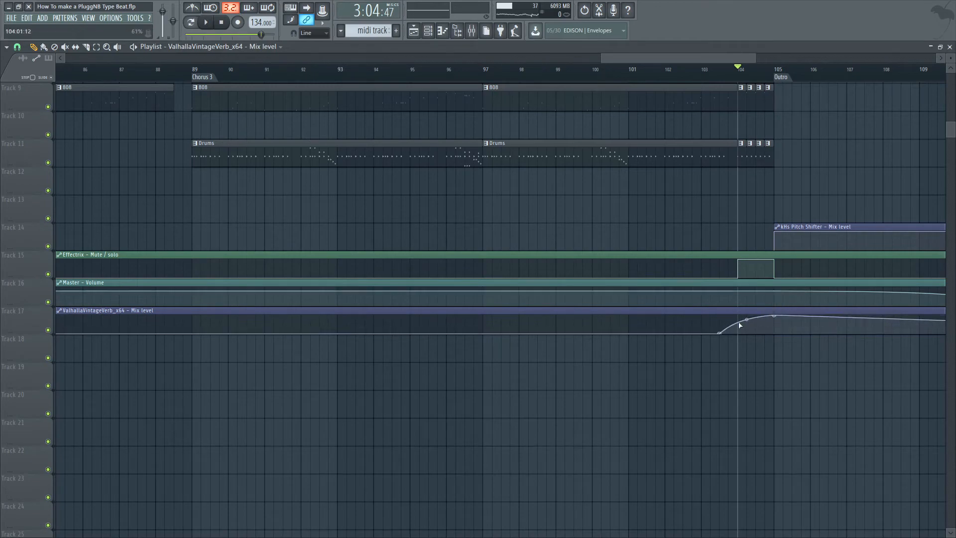
{"action": "left_click_drag", "start_coordinate": [774, 317], "coordinate": [775, 331]}
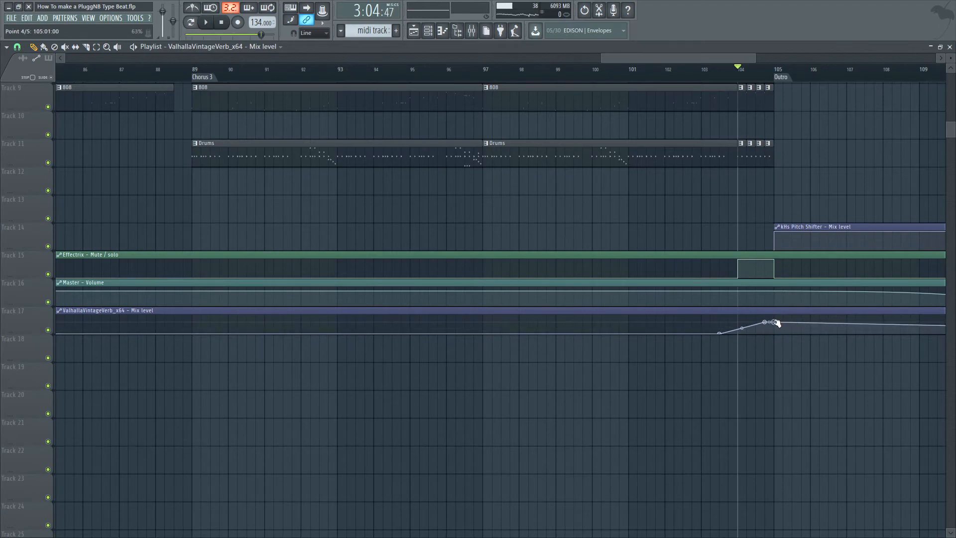
{"action": "left_click_drag", "start_coordinate": [776, 323], "coordinate": [791, 358]}
While replaying the transition from about bar 104, move the reverb automation peak to bar 105 and lower it to about 45%
{"action": "key", "text": "space"}
{"action": "left_click", "coordinate": [740, 69]}
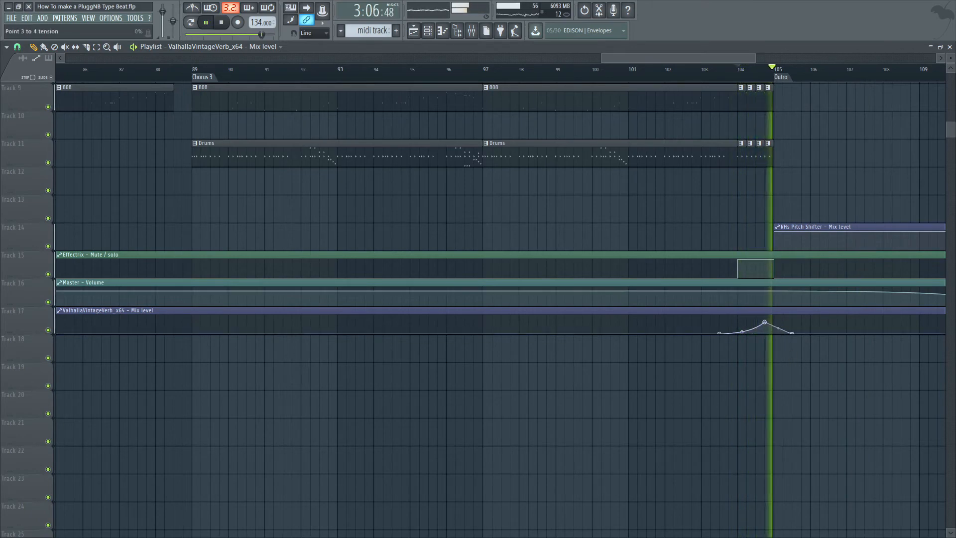
{"action": "mouse_move", "coordinate": [779, 328]}
{"action": "left_mouse_down"}
{"action": "mouse_move", "coordinate": [742, 331]}
{"action": "mouse_move", "coordinate": [774, 325]}
{"action": "left_mouse_up"}
{"action": "left_click", "coordinate": [739, 69]}
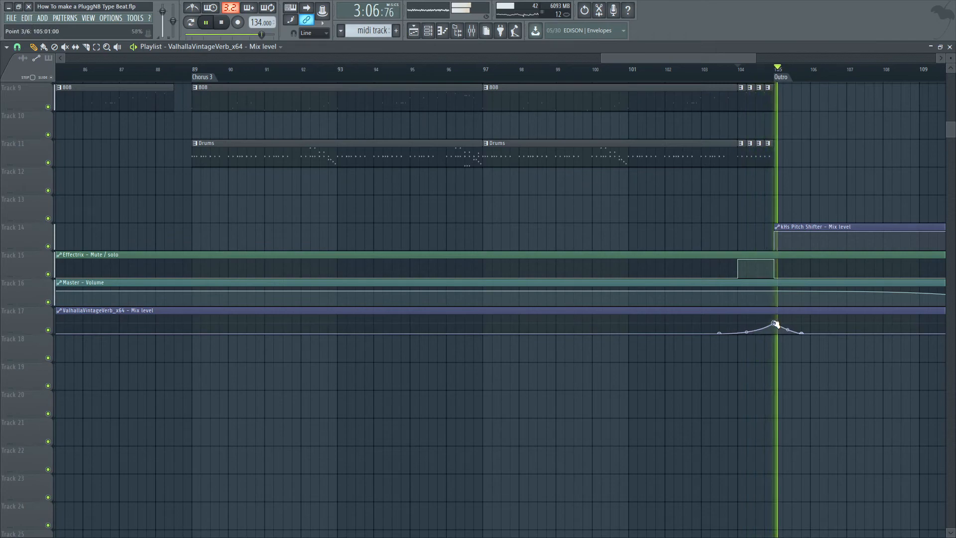
{"action": "key", "text": "space"}
{"action": "key", "text": "space"}
{"action": "left_click", "coordinate": [701, 76]}
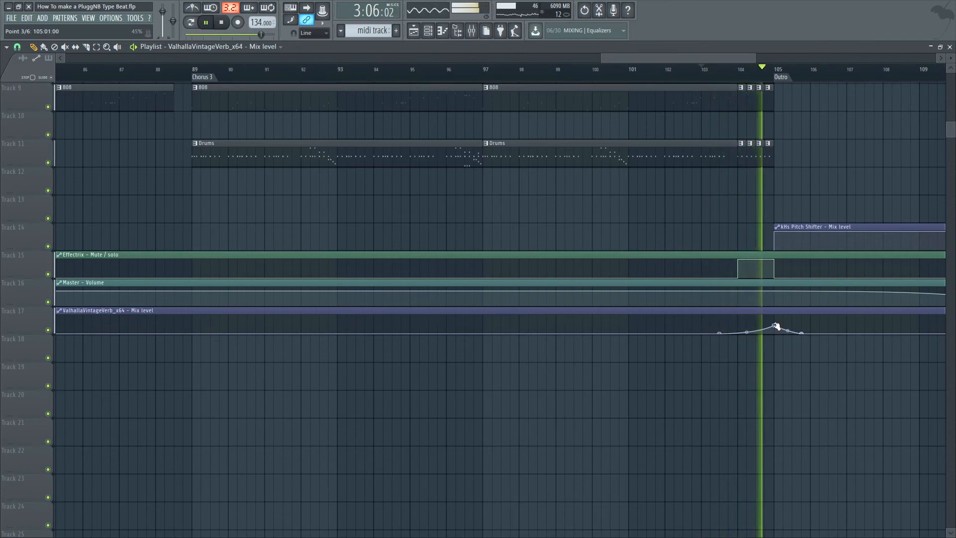
Reopen ValhallaVintageVerb on the Master track, set its mode to Bright Hall and its color to 1980s
{"action": "left_click", "coordinate": [471, 31]}
{"action": "key", "text": "space"}
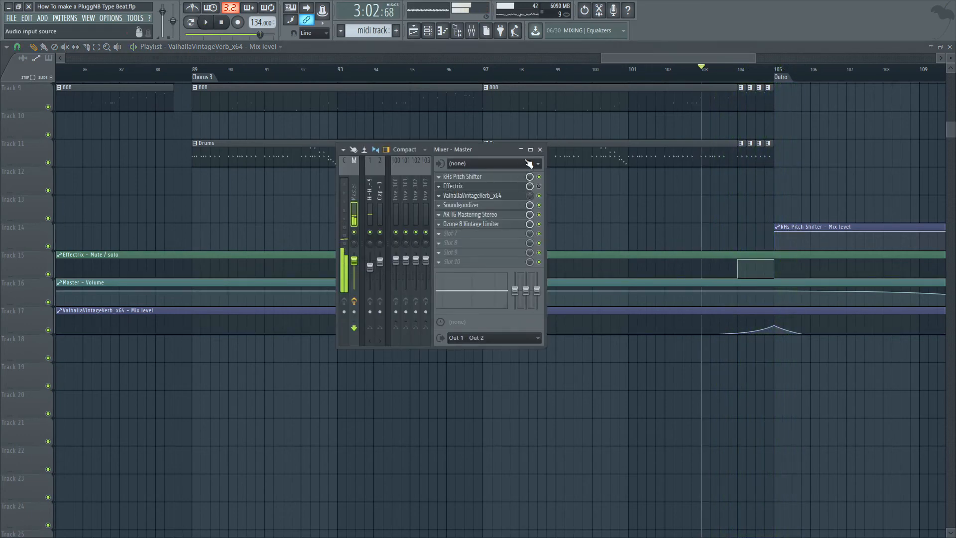
{"action": "left_click", "coordinate": [532, 149]}
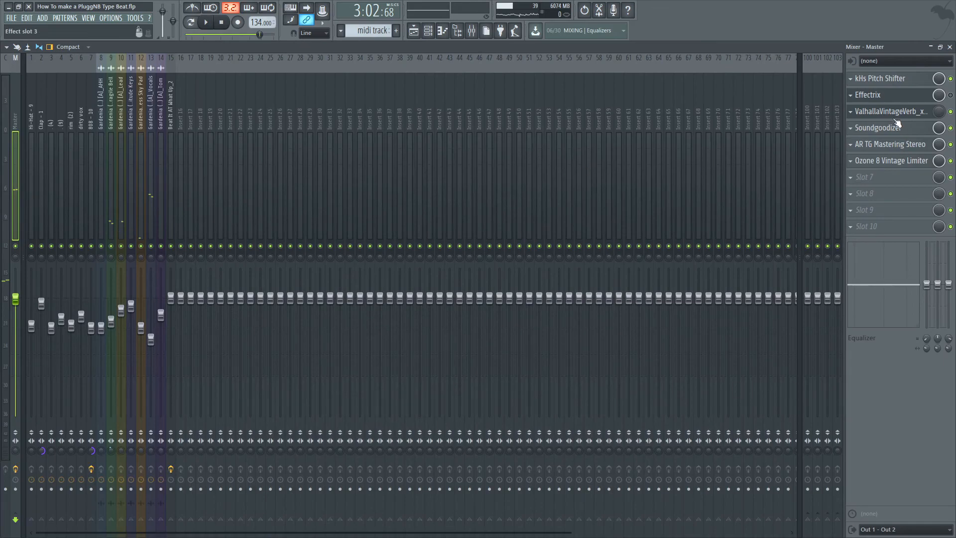
{"action": "left_click", "coordinate": [876, 94]}
{"action": "left_click", "coordinate": [886, 111]}
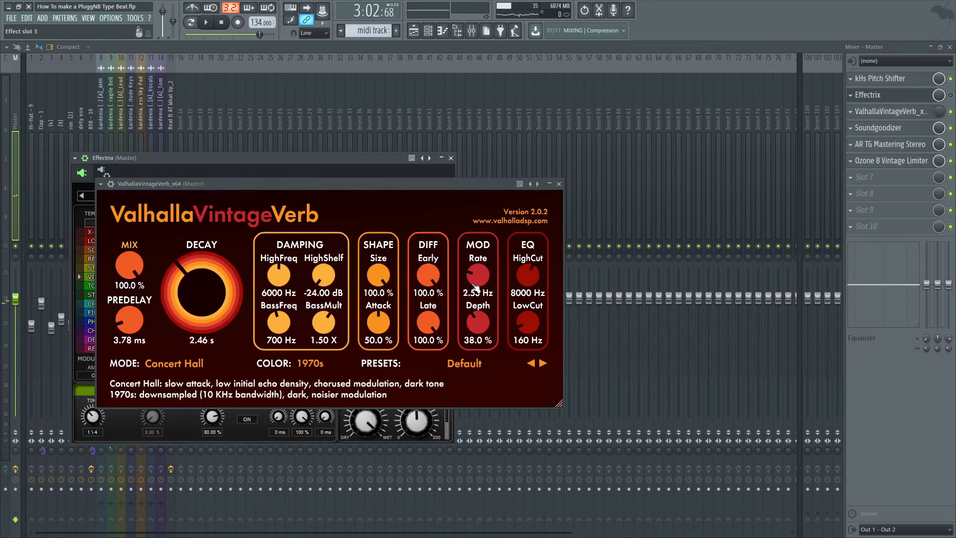
{"action": "left_click", "coordinate": [176, 363]}
{"action": "left_click", "coordinate": [206, 144]}
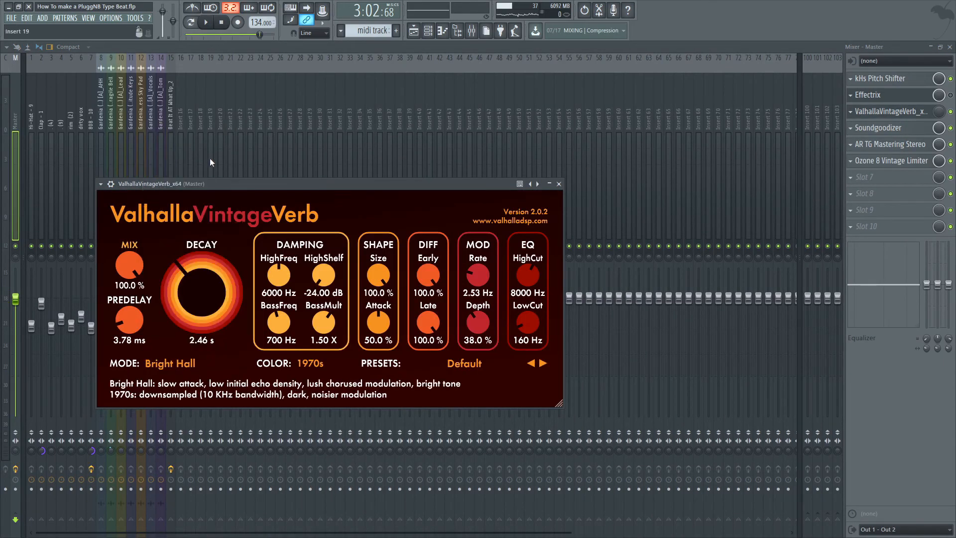
{"action": "key", "text": "space"}
{"action": "left_click", "coordinate": [312, 363]}
{"action": "left_click", "coordinate": [317, 389]}
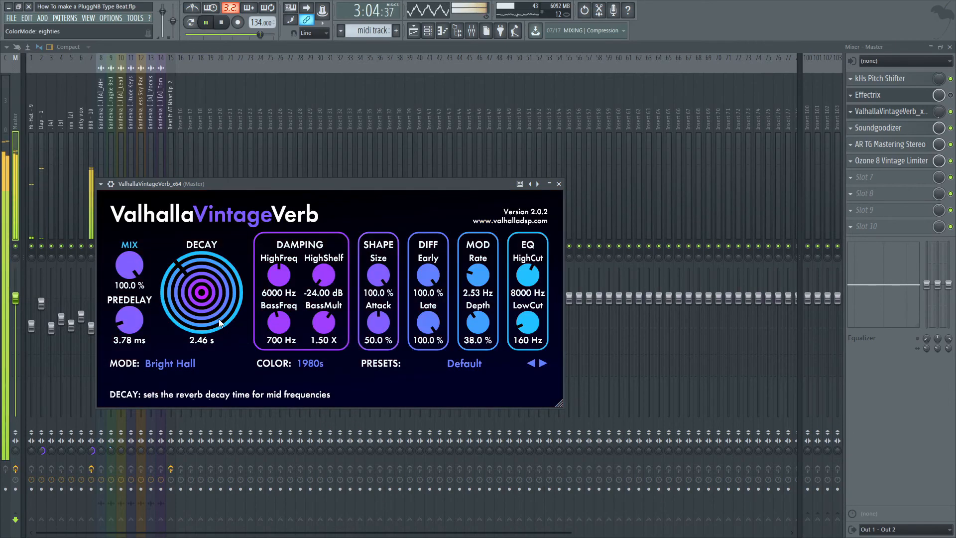
Set the reverb's decay to 2.63 s, predelay to 4.07 ms, low cut to 190 Hz, high cut to 6740 Hz and modulation depth to 32.8%
{"action": "scroll", "coordinate": [130, 320], "scroll_direction": "up", "scroll_amount": 1}
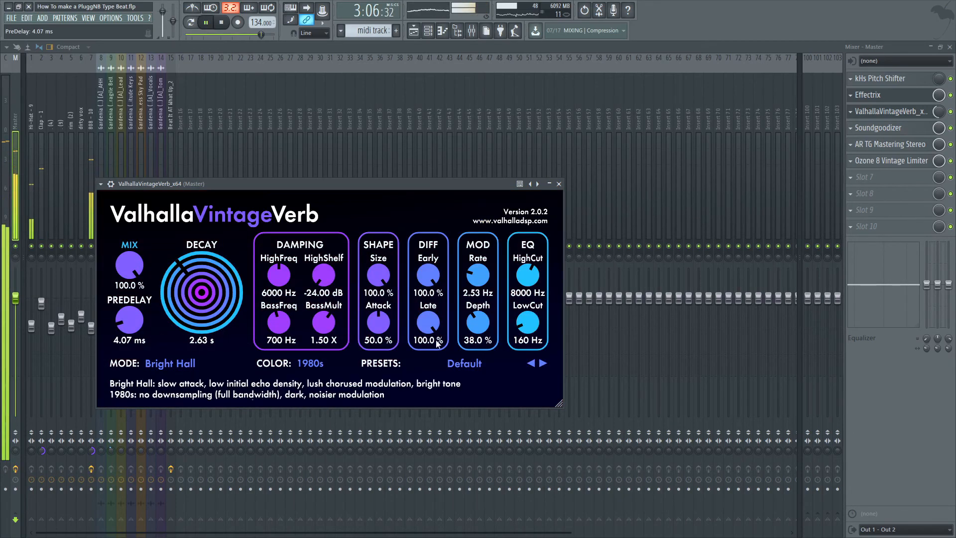
{"action": "scroll", "coordinate": [528, 275], "scroll_direction": "down", "scroll_amount": 3}
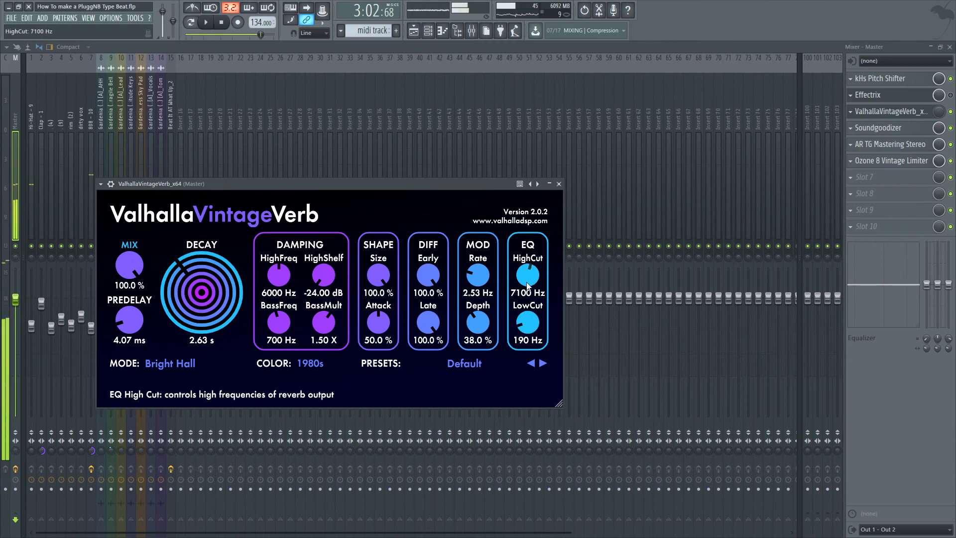
{"action": "scroll", "coordinate": [478, 325], "scroll_direction": "up", "scroll_amount": 1}
{"action": "scroll", "coordinate": [473, 329], "scroll_direction": "down", "scroll_amount": 2}
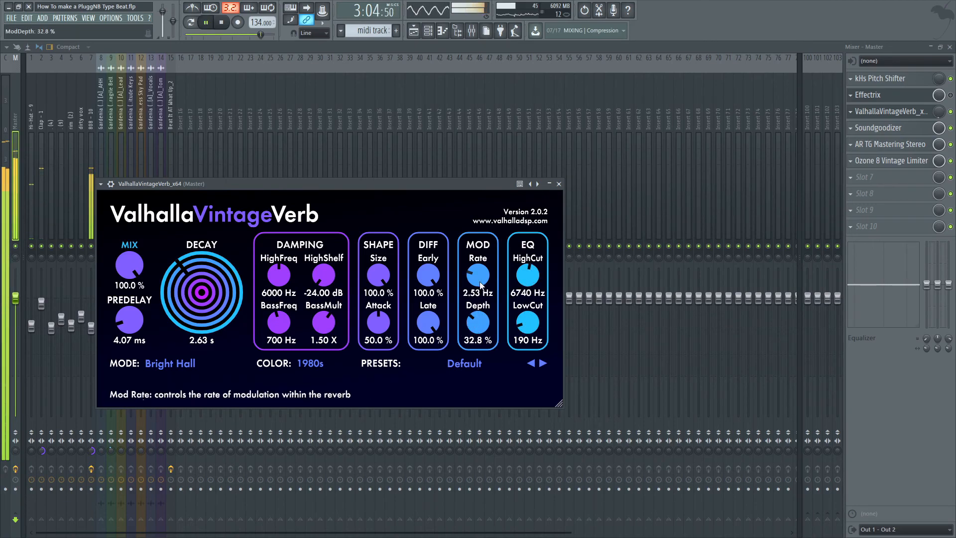
Set mod rate to 2.80 Hz, attack to 44.8%, BassMult to 1.37 X, HighShelf to -22.85 dB, BassFreq to 510 Hz and HighFreq to 4590 Hz
{"action": "scroll", "coordinate": [379, 322], "scroll_direction": "down", "scroll_amount": 5}
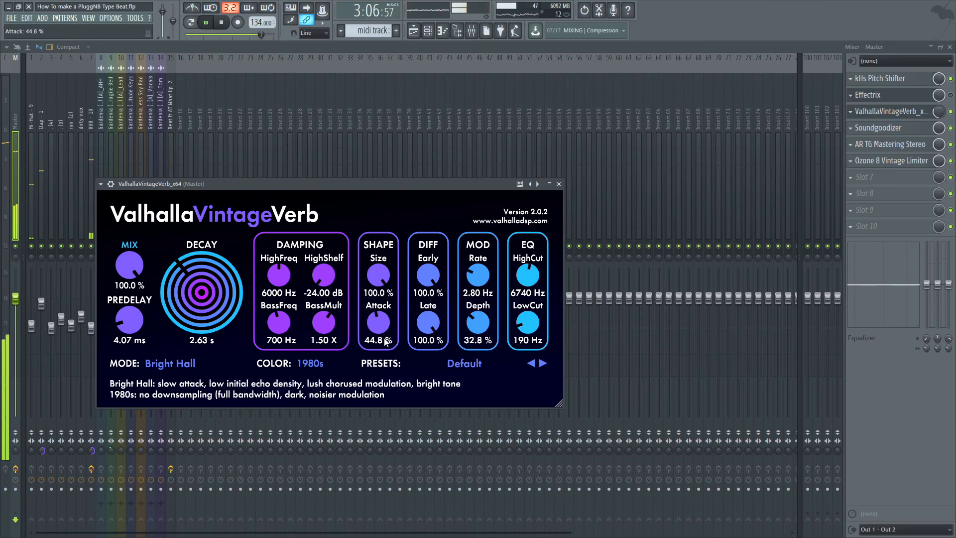
{"action": "scroll", "coordinate": [327, 280], "scroll_direction": "up", "scroll_amount": 1}
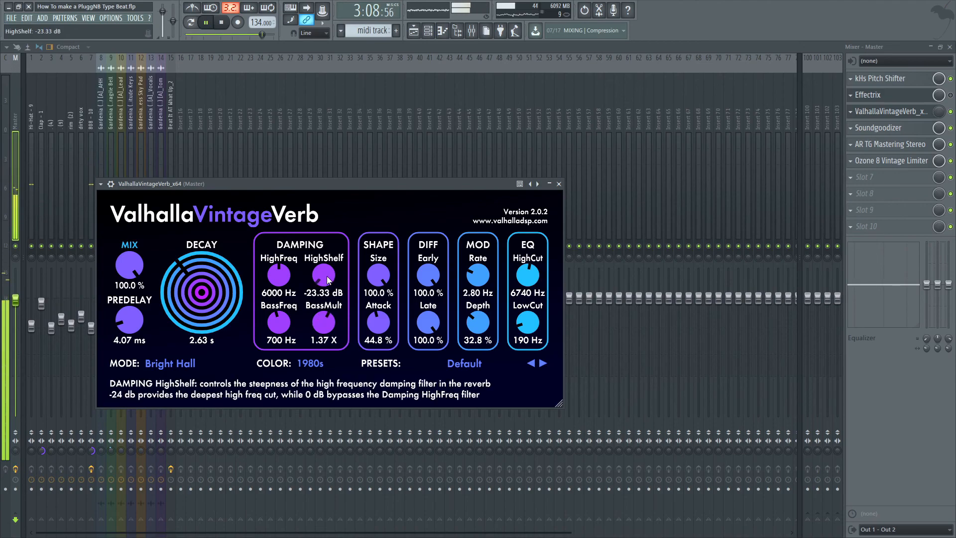
{"action": "scroll", "coordinate": [283, 329], "scroll_direction": "down", "scroll_amount": 3}
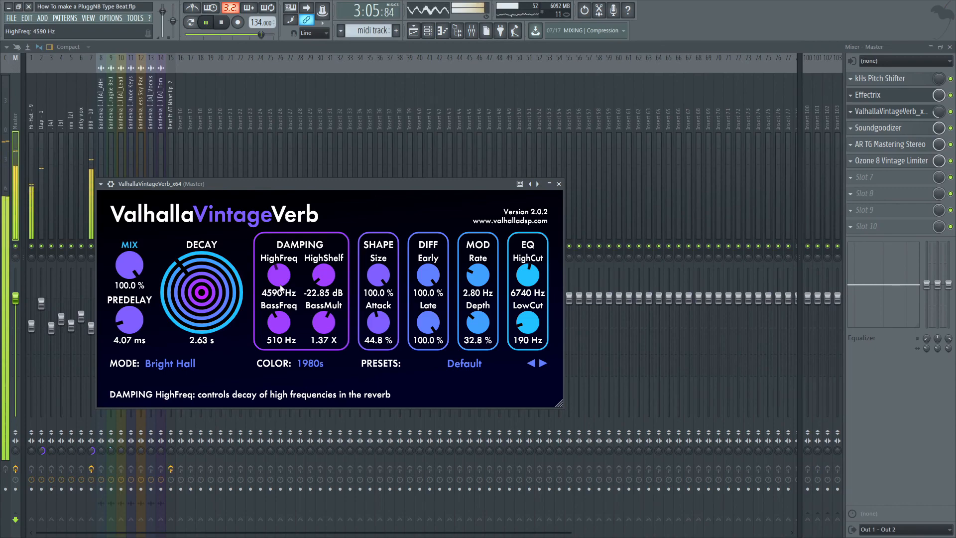
Close the reverb and return to the full Playlist arrangement while the Outro plays
{"action": "left_click", "coordinate": [559, 184]}
{"action": "left_click", "coordinate": [896, 95]}
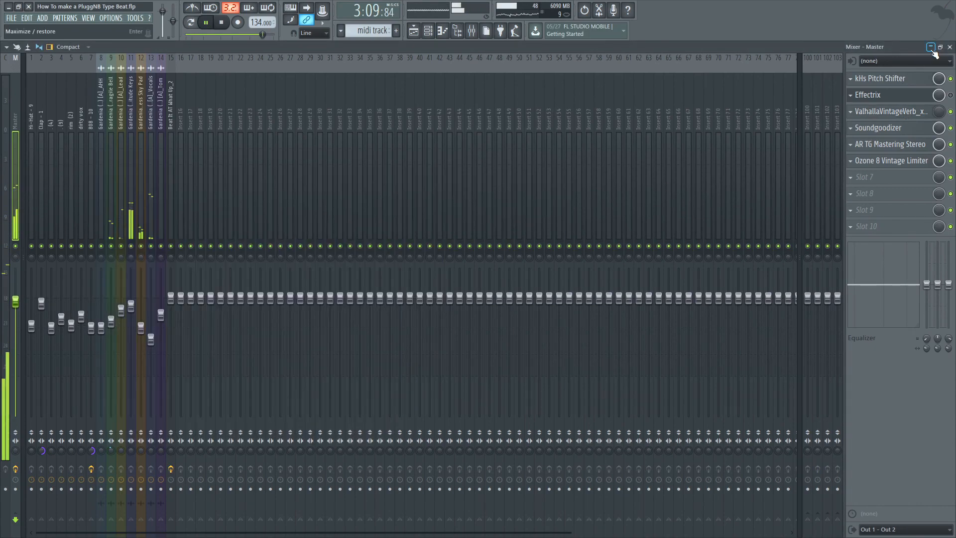
{"action": "left_click", "coordinate": [941, 48]}
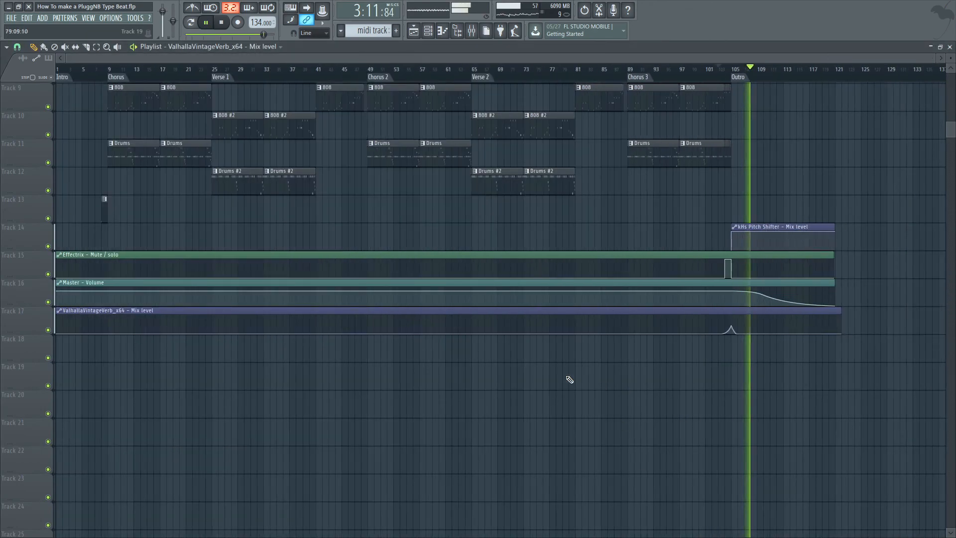
{"action": "scroll", "coordinate": [593, 380], "scroll_direction": "up", "scroll_amount": 7}
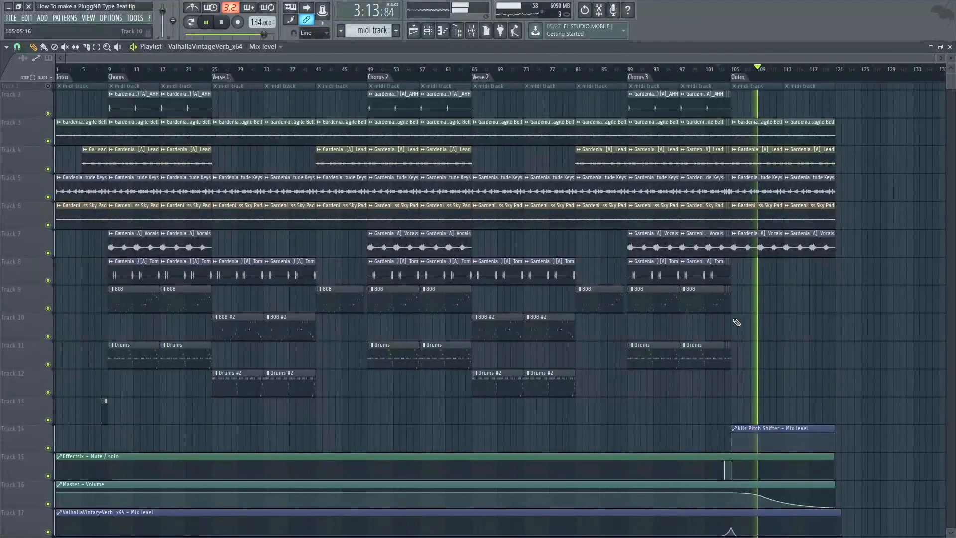